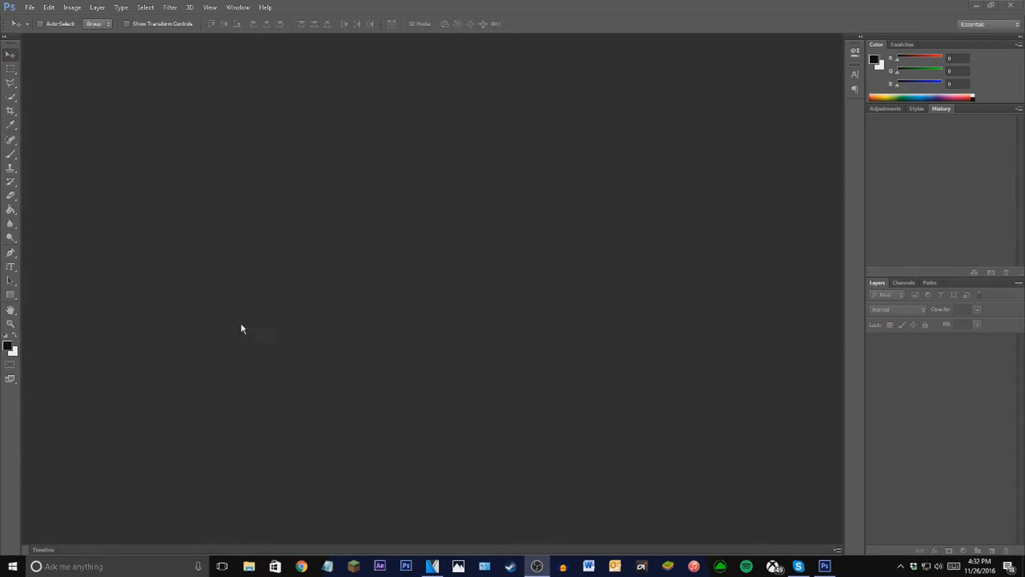
Start a new document and choose the 1920 px X 1080 px preset
click(32, 6)
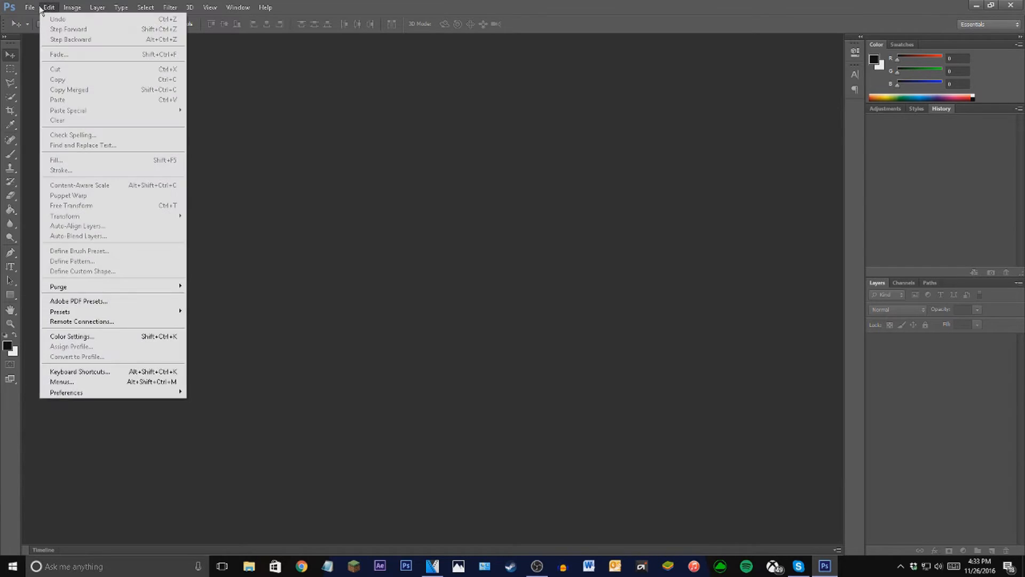
click(40, 19)
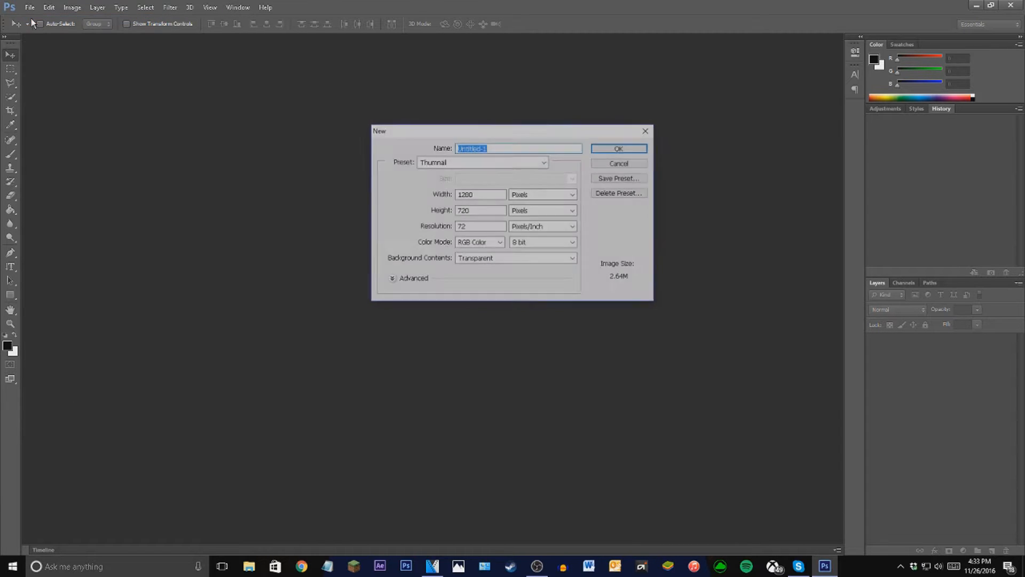
click(458, 163)
click(452, 208)
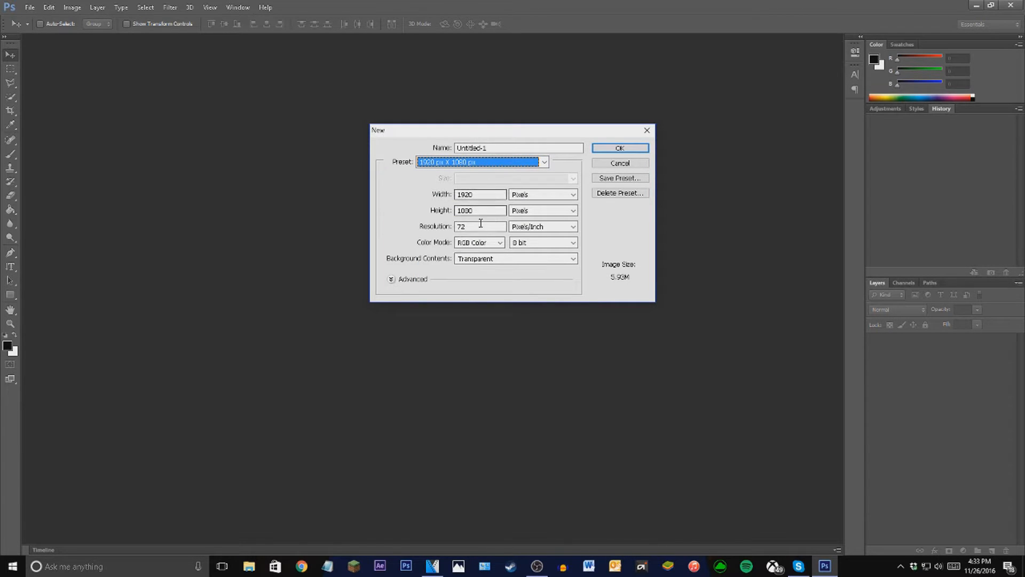
click(483, 162)
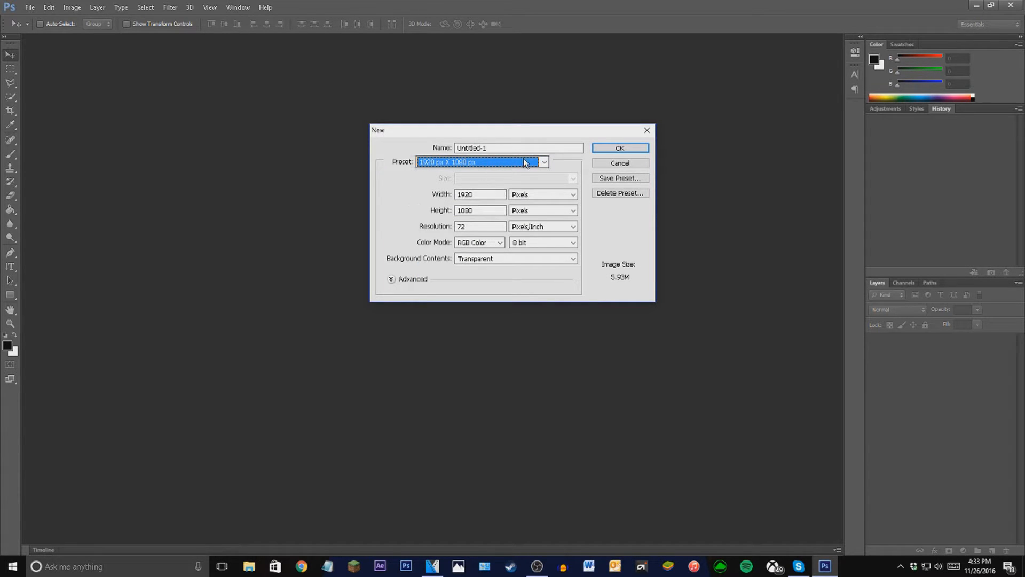
click(460, 195)
click(470, 161)
click(443, 200)
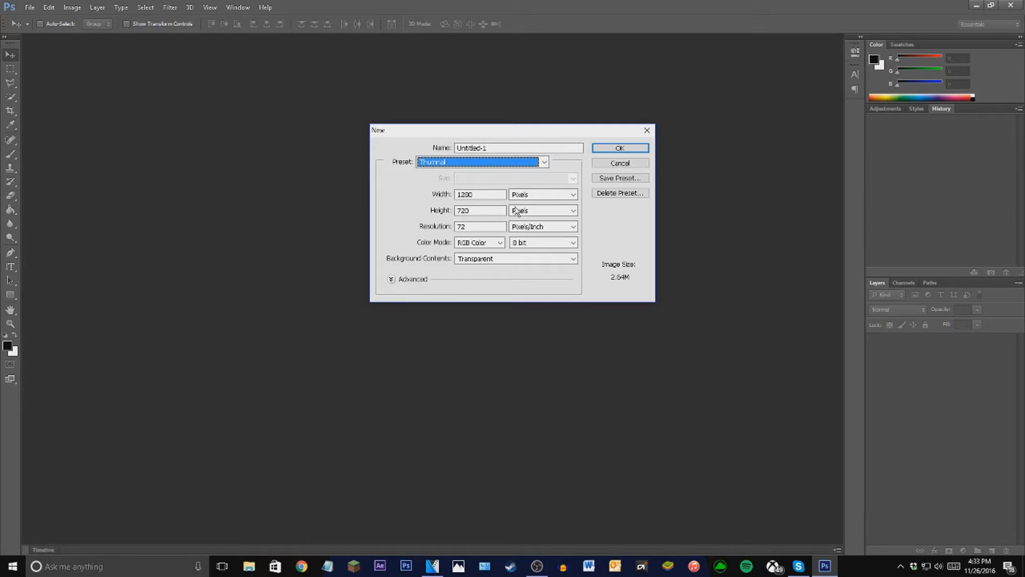
click(529, 164)
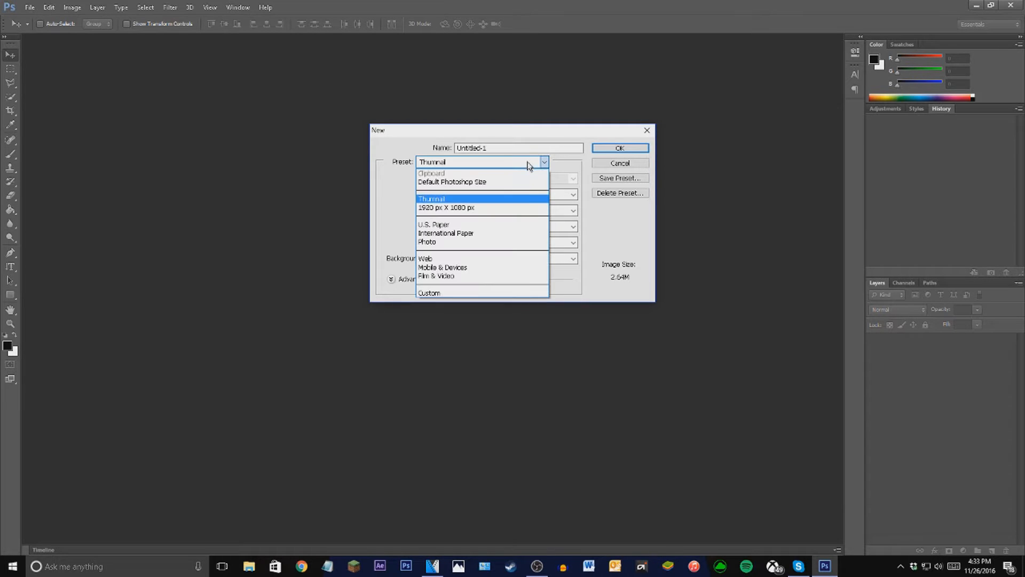
click(490, 209)
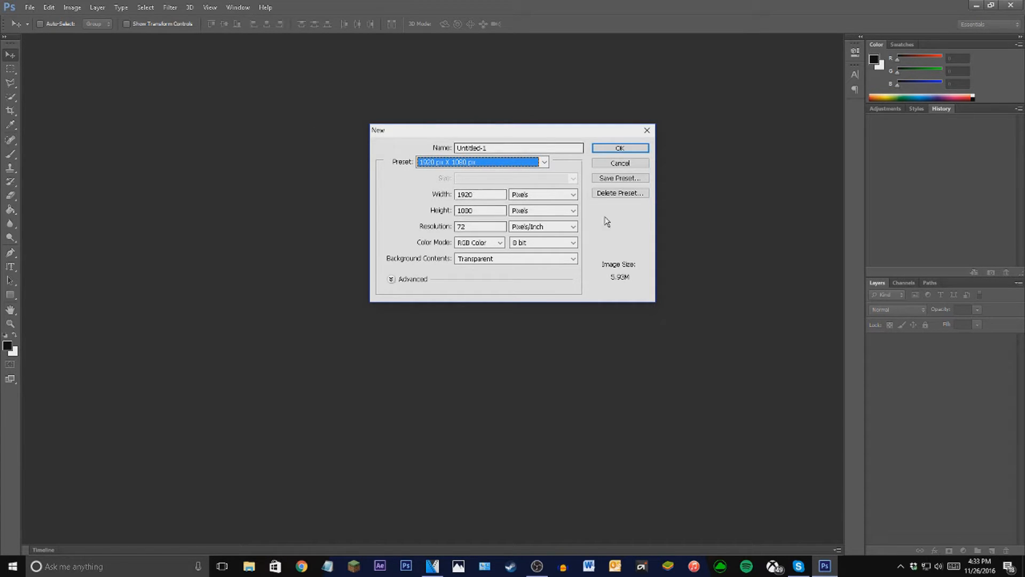
Set the background contents to Transparent and create the document
click(477, 264)
click(550, 268)
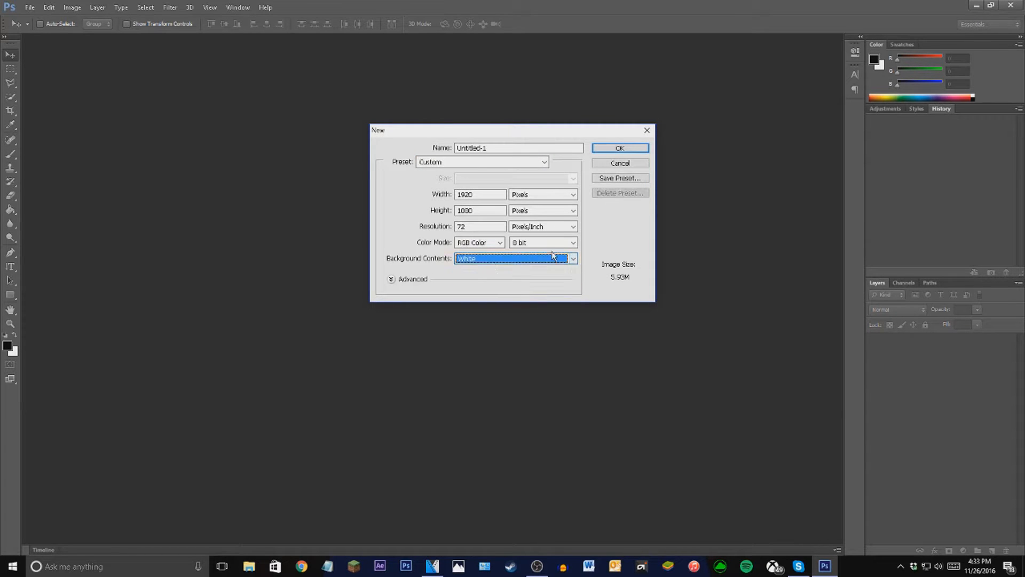
click(534, 260)
click(508, 268)
click(506, 263)
click(486, 284)
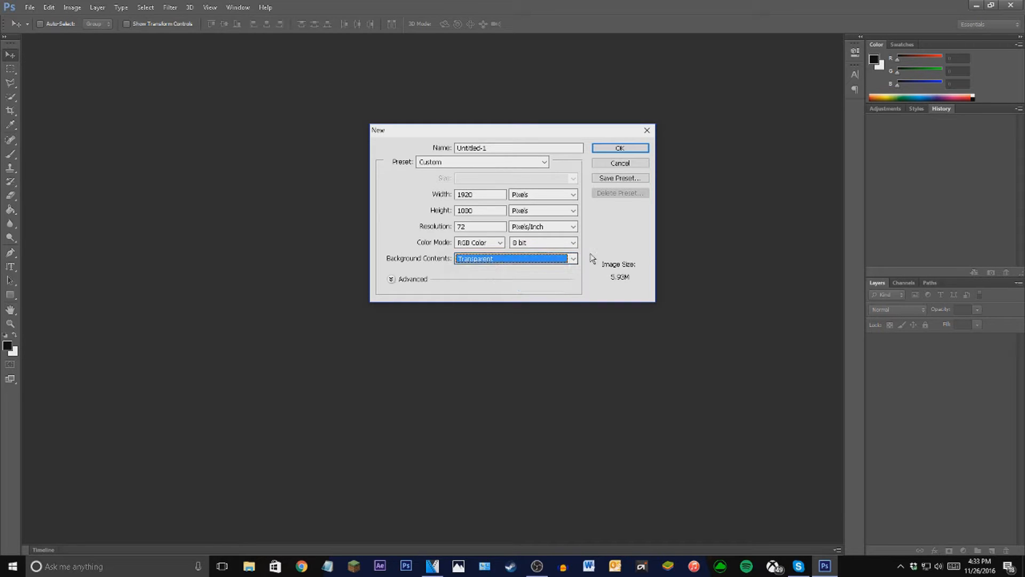
click(628, 255)
click(620, 150)
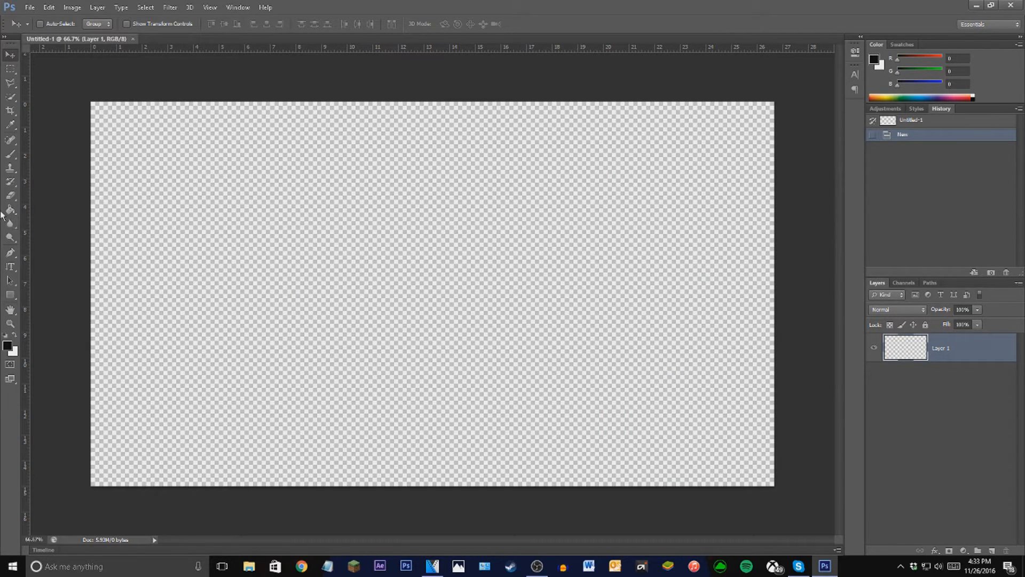
Draw a white rectangle without a stroke, about 428 by 89 px, at the canvas's left edge below the middle
click(10, 297)
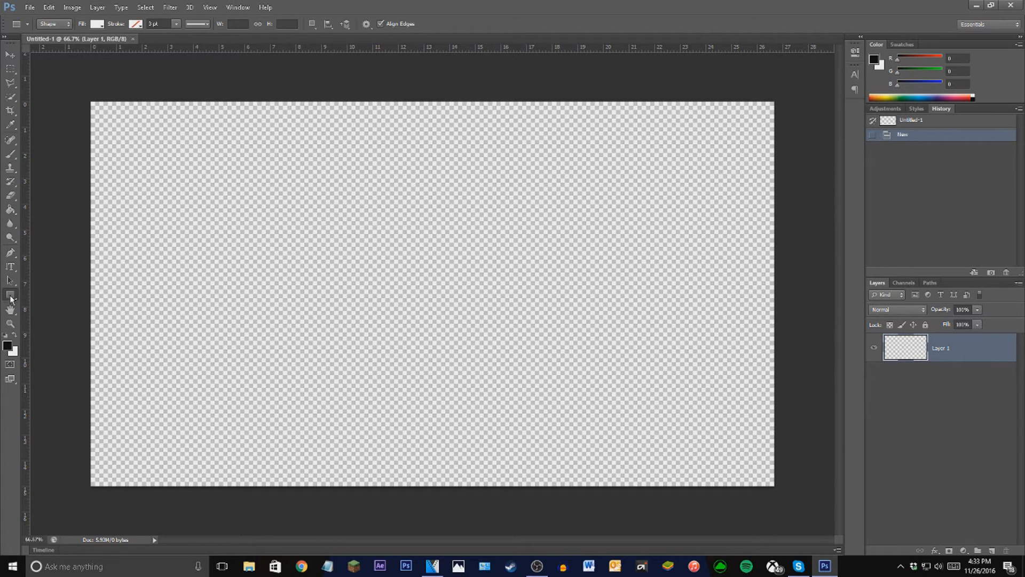
right_click(10, 296)
click(10, 295)
right_click(11, 296)
click(11, 292)
click(96, 25)
click(95, 24)
click(95, 23)
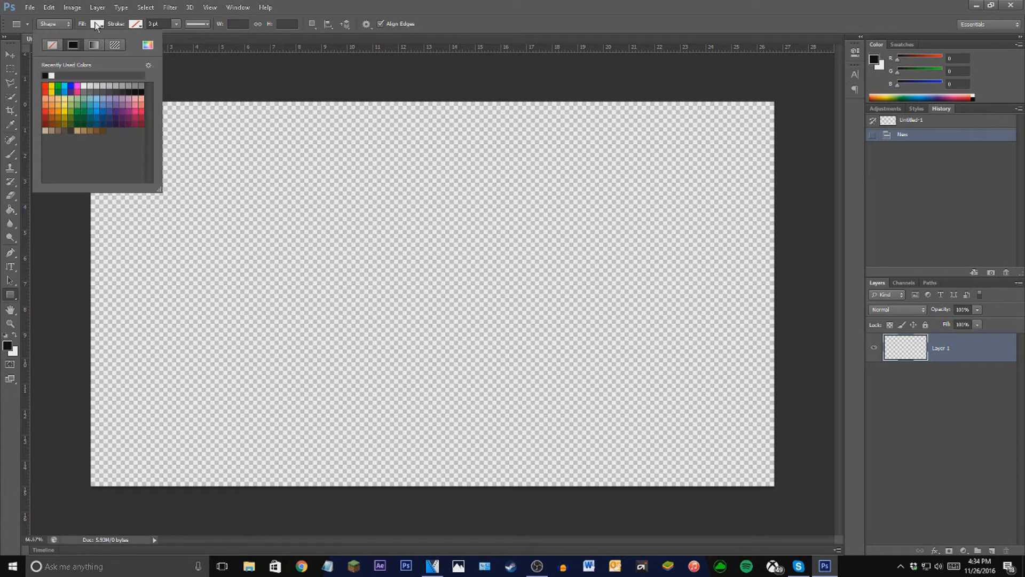
click(96, 25)
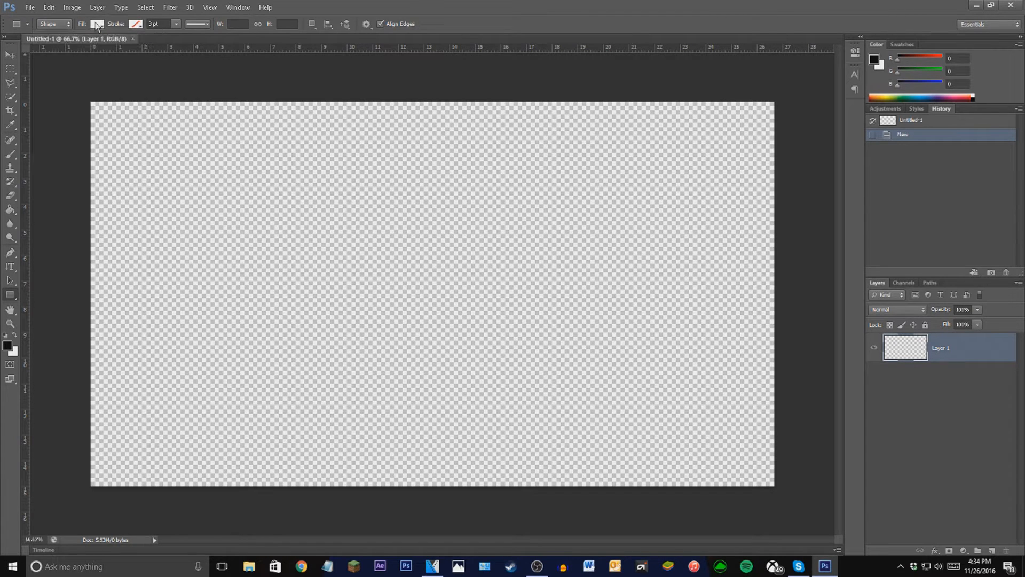
click(138, 25)
click(139, 25)
drag(86, 317, 237, 348)
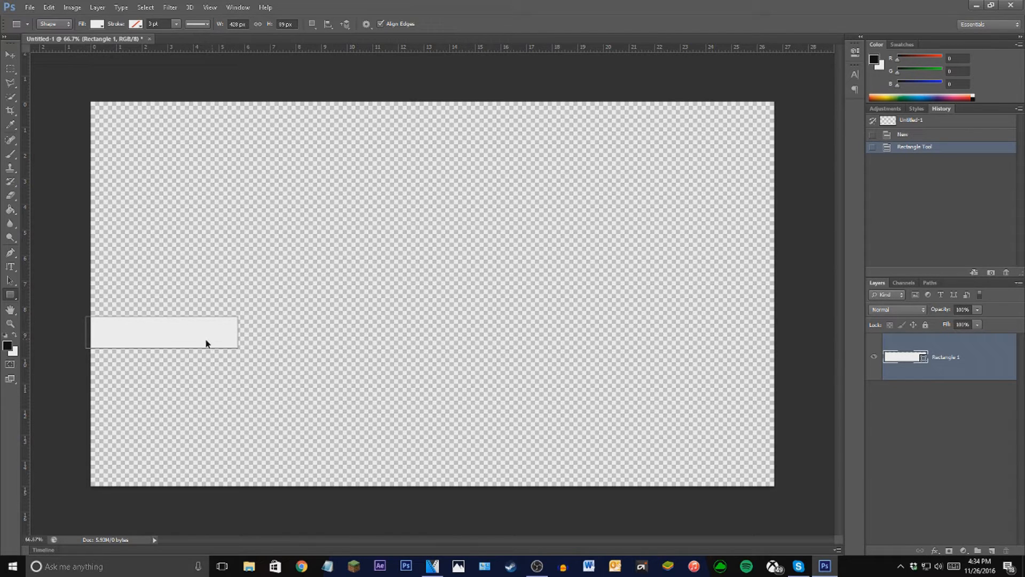
Move the rectangle flush with the canvas's left edge and slightly lower, centred at X 214 px, Y 739.50 px
key(ctrl+t)
drag(197, 337, 202, 358)
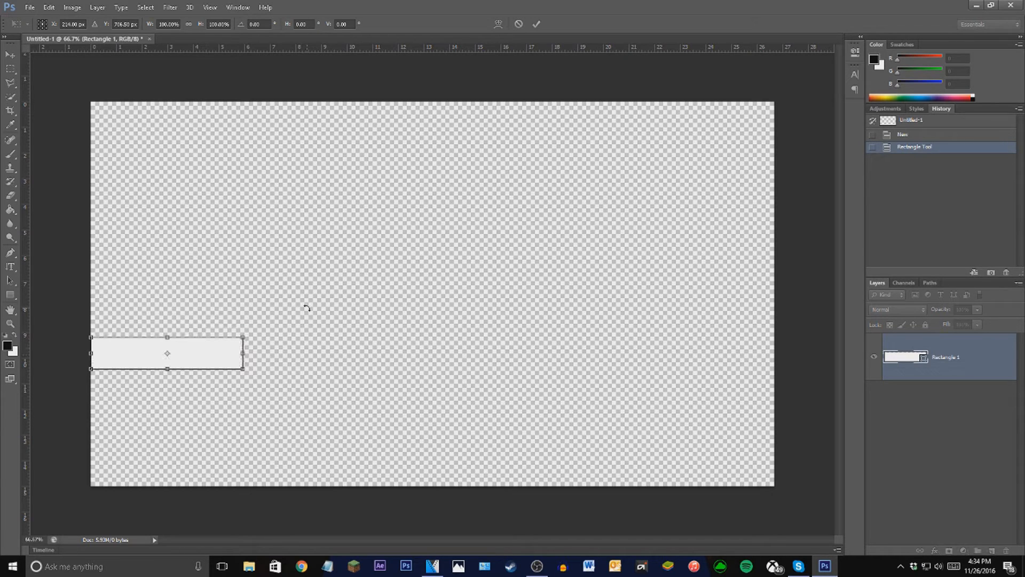
key(Return)
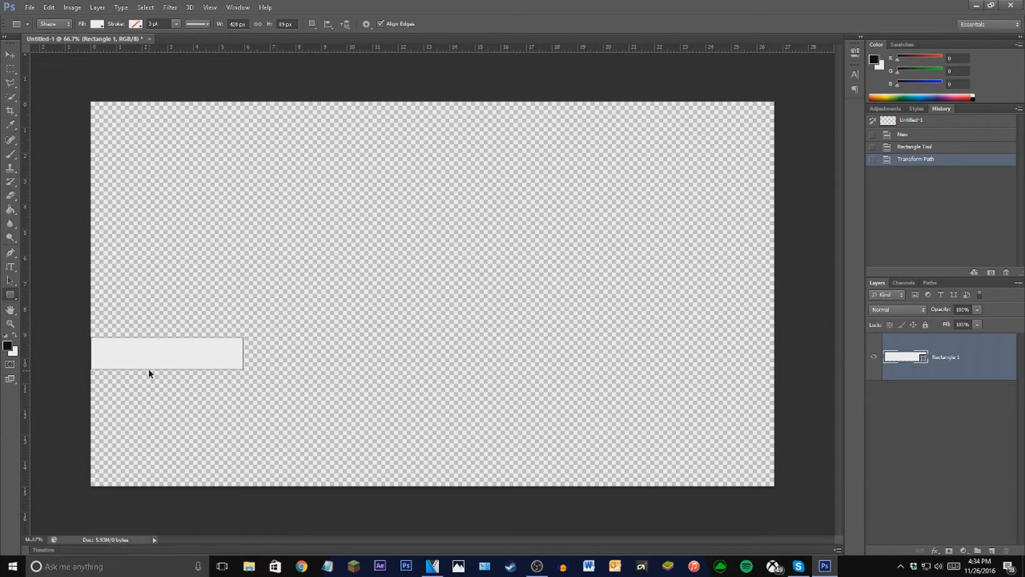
key(ctrl+t)
drag(188, 353, 186, 222)
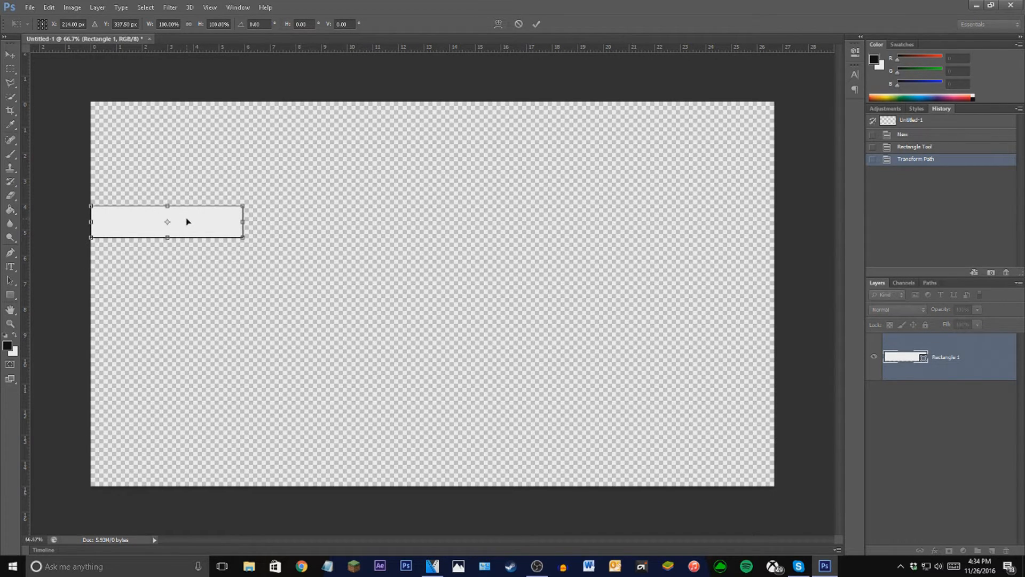
drag(187, 221, 187, 364)
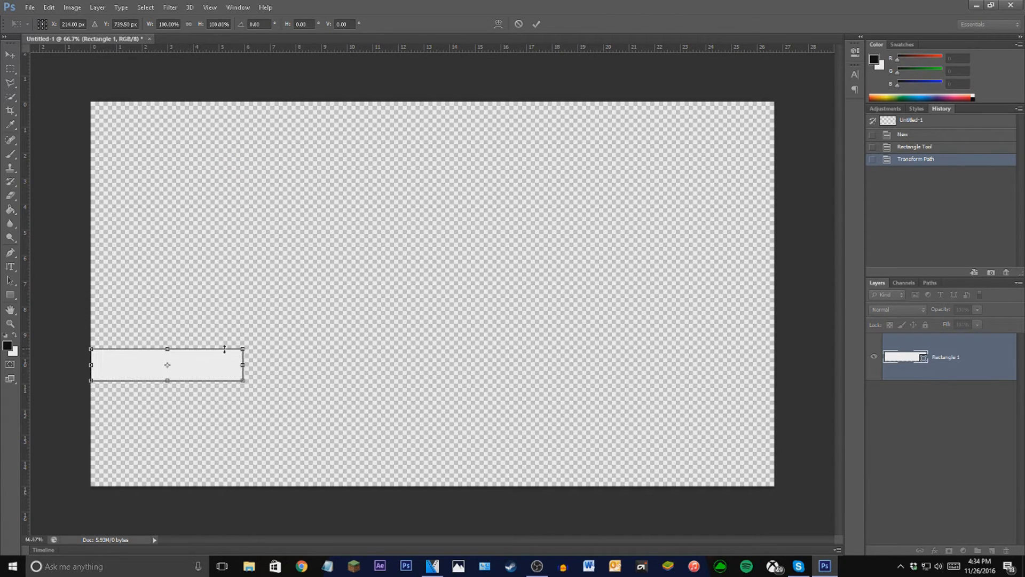
key(Return)
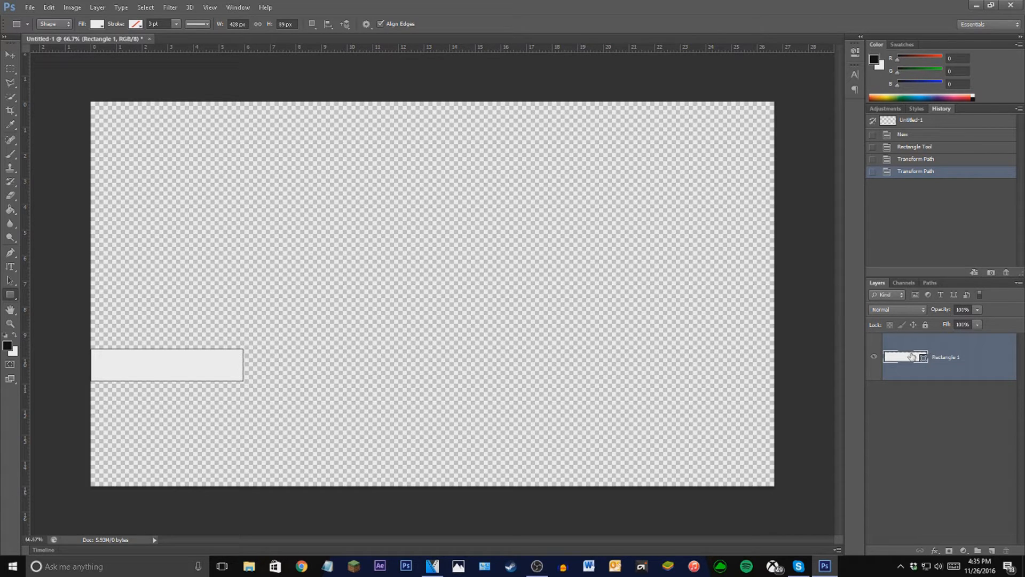
Change the rectangle's fill to bright green, trying a teal swatch before returning to the green
click(96, 24)
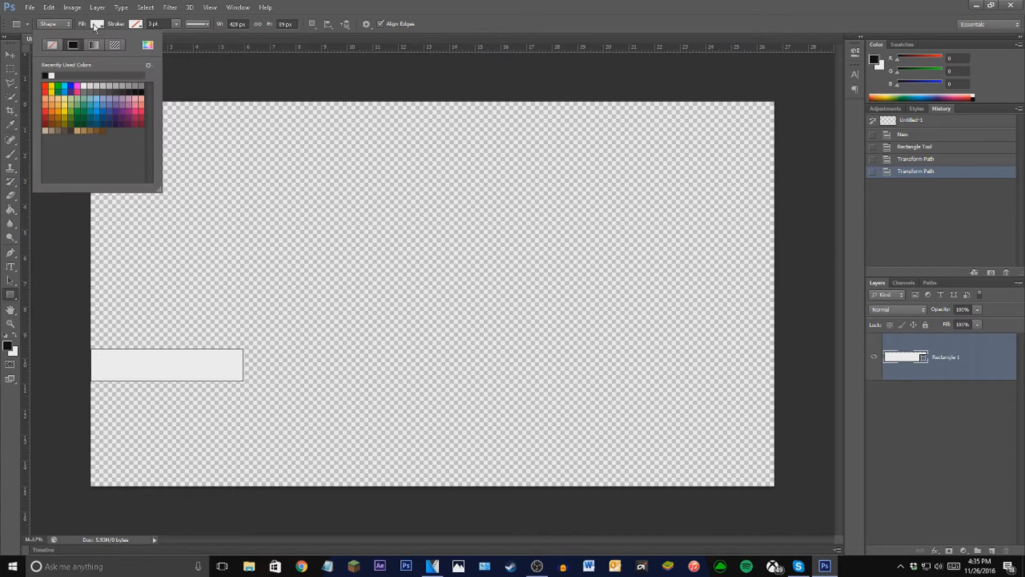
click(148, 45)
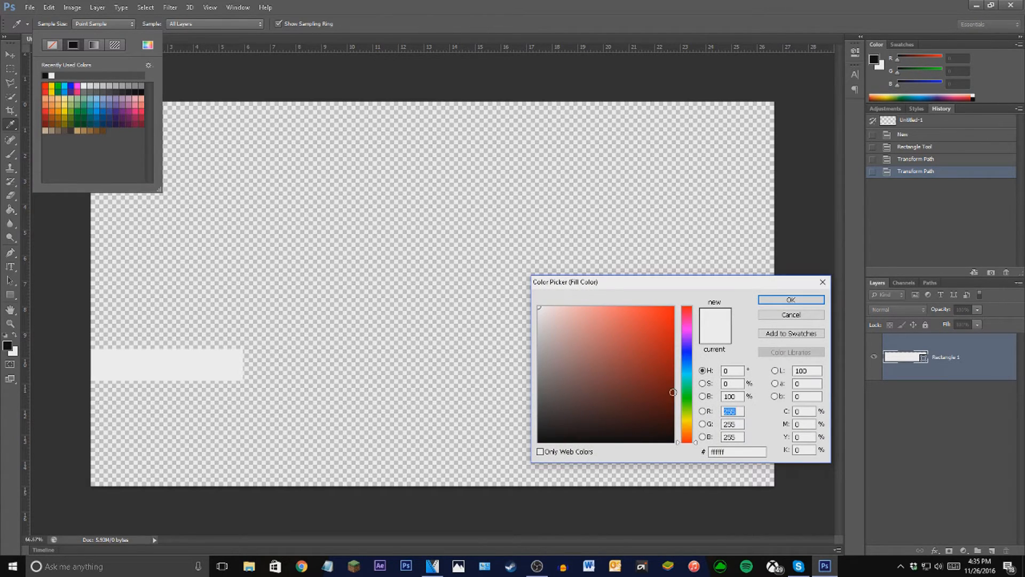
click(693, 398)
click(652, 306)
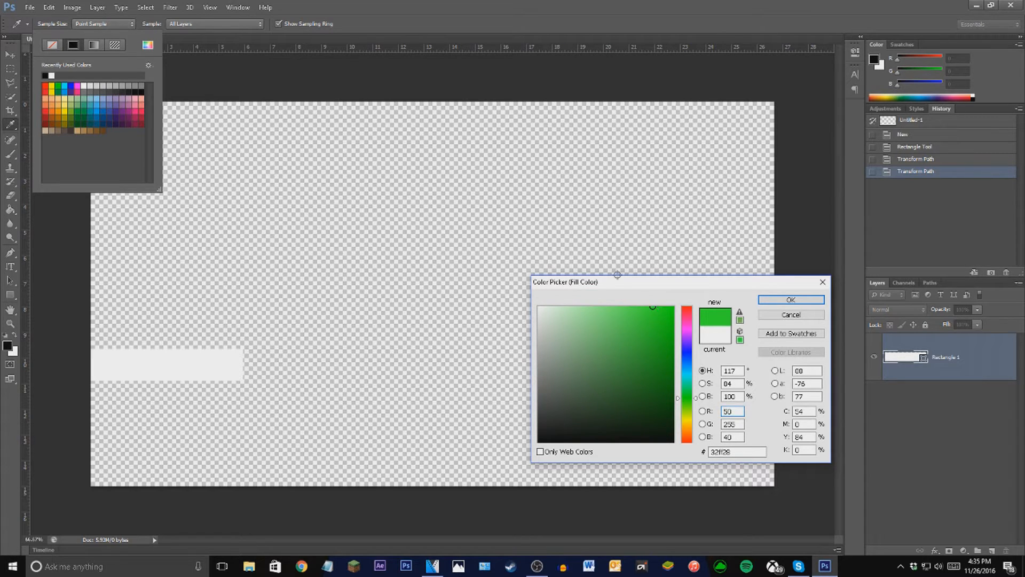
click(821, 292)
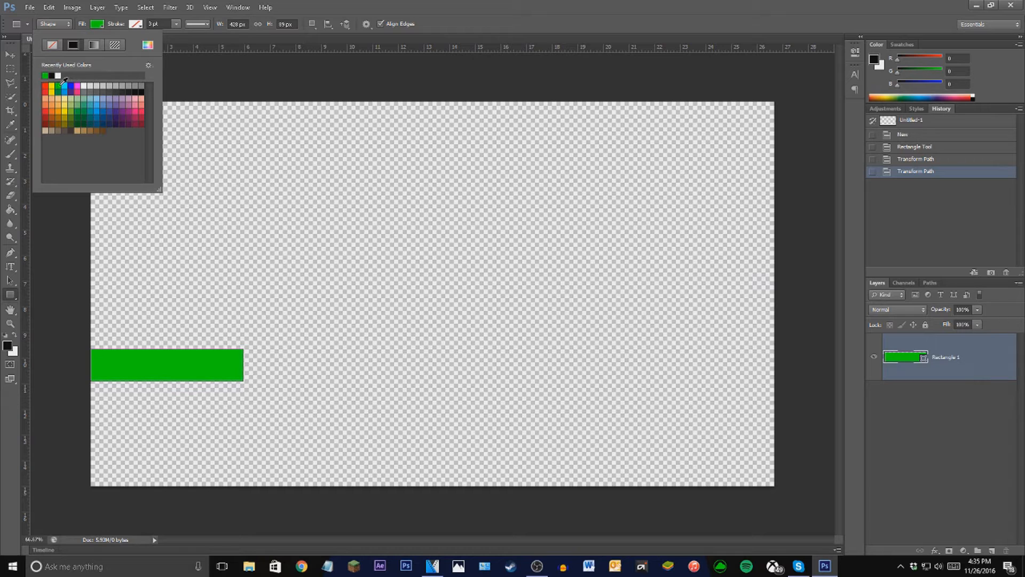
click(83, 105)
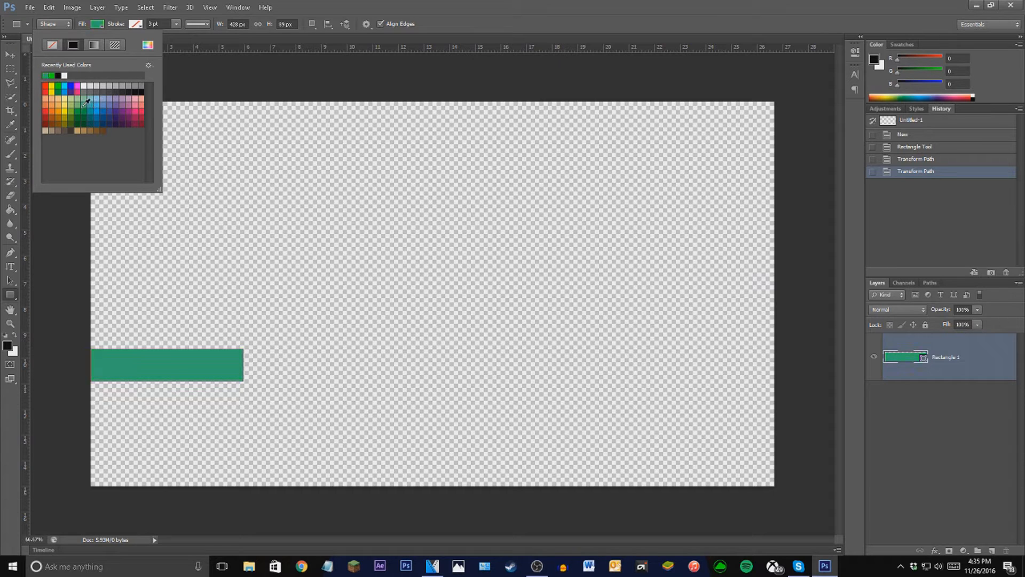
click(51, 76)
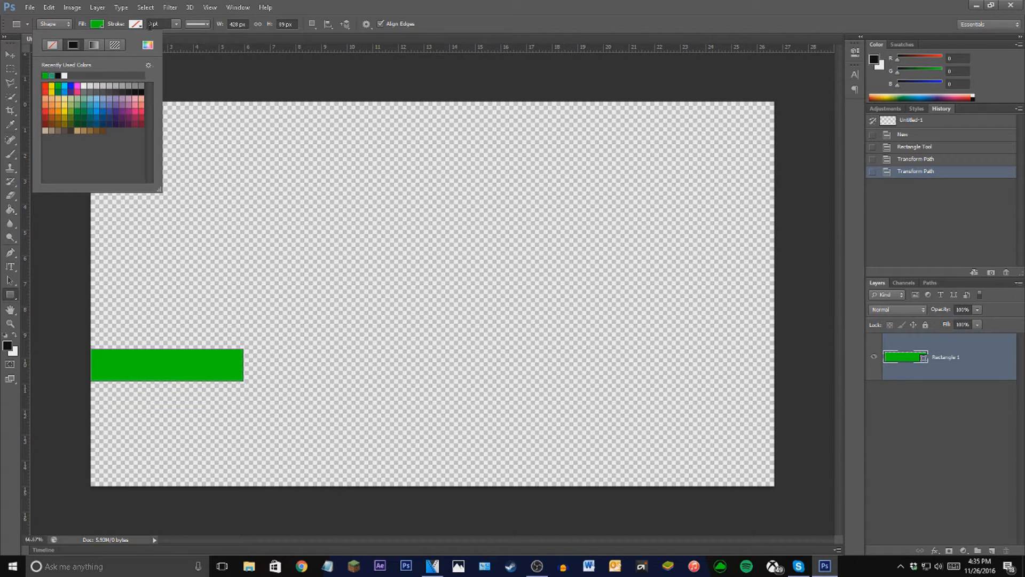
Darken the rectangle's green fill to #03dd03 with the color picker
click(147, 45)
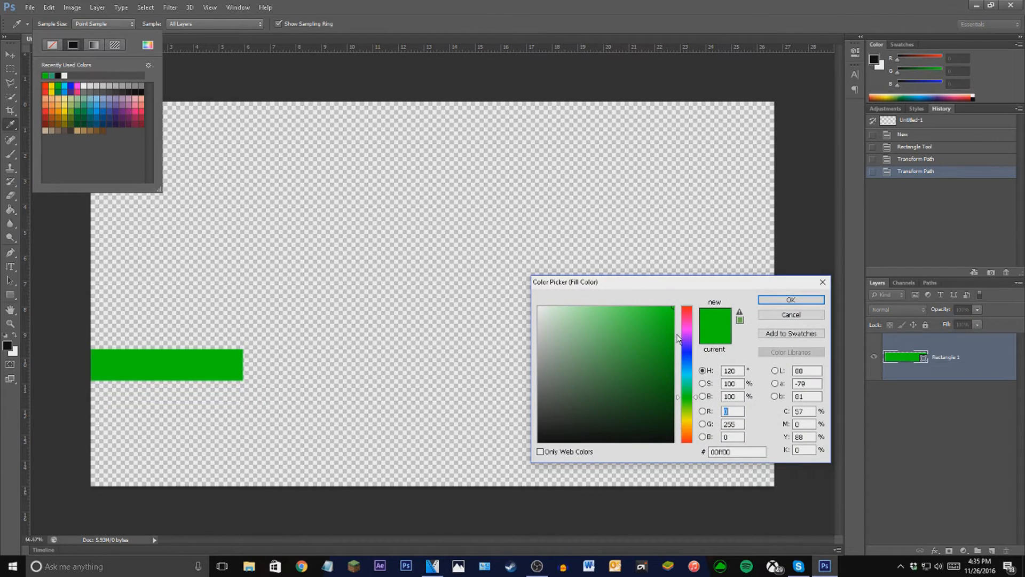
drag(670, 308, 673, 338)
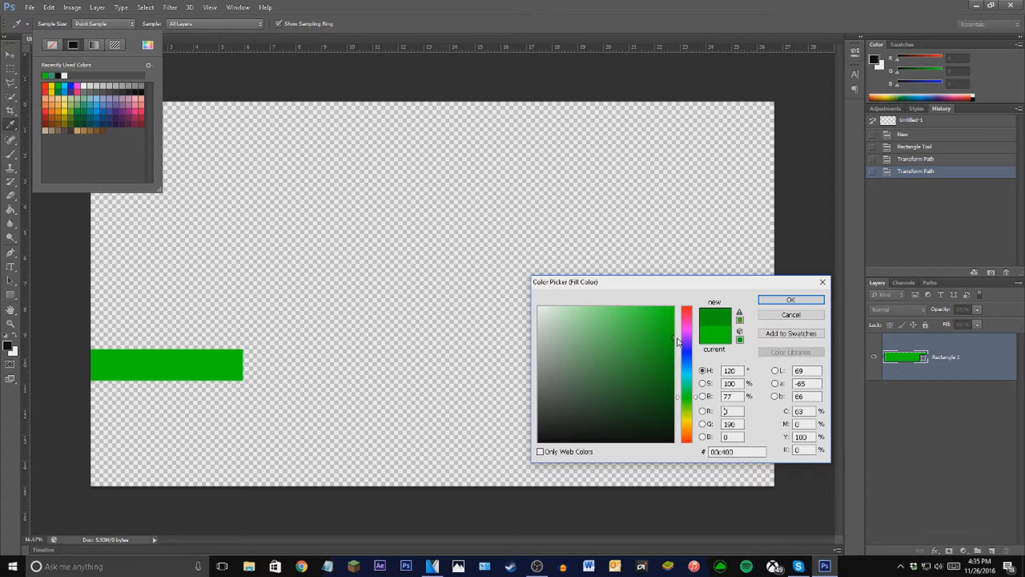
click(791, 300)
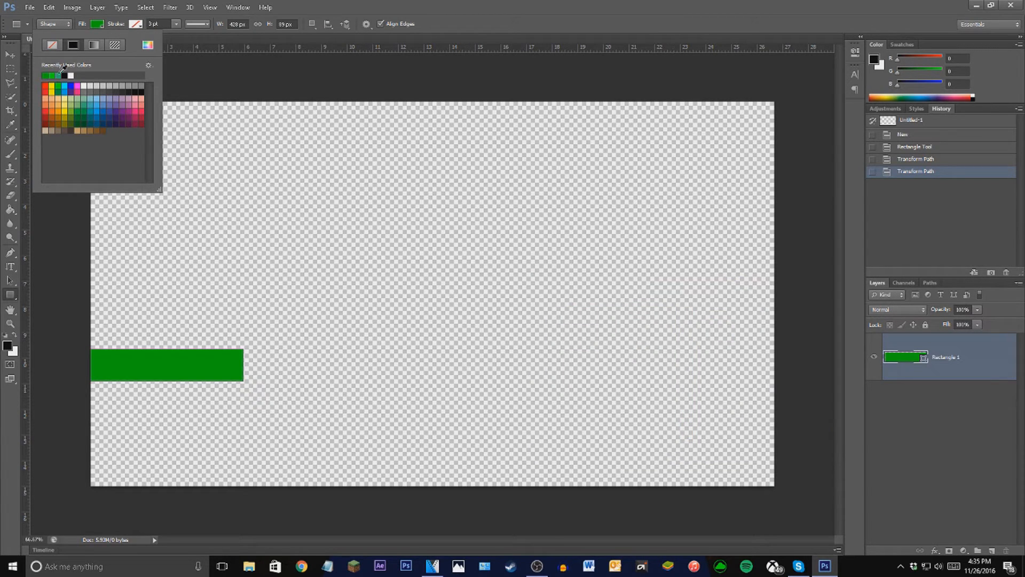
click(148, 45)
click(672, 325)
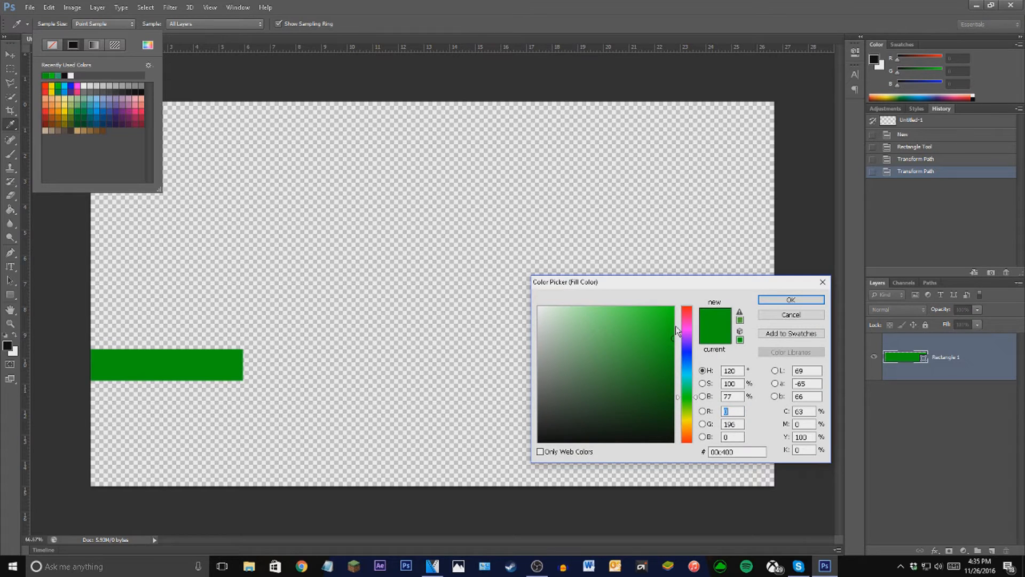
click(762, 302)
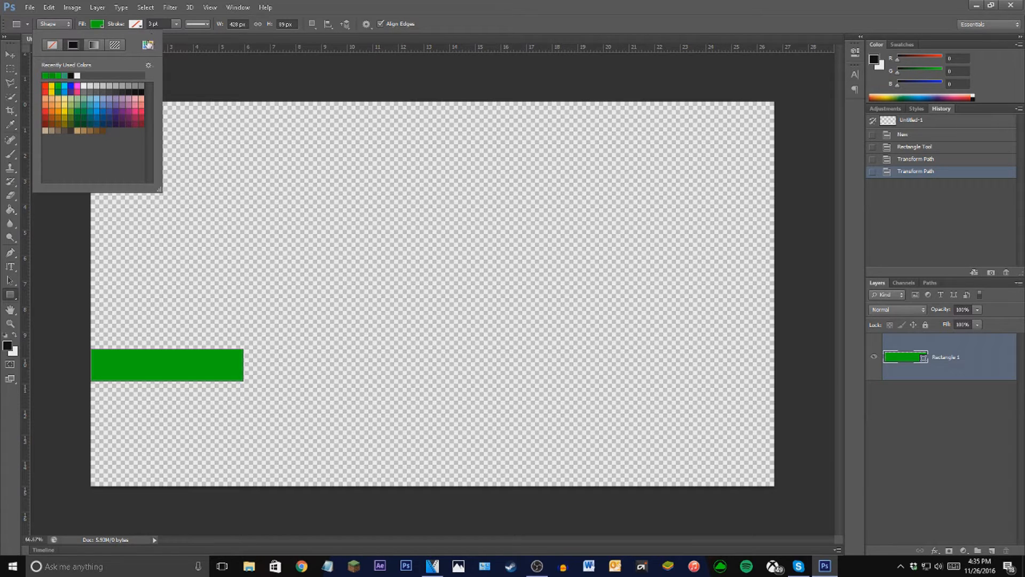
Check the hex code of the rectangle's fill in the color picker without changing it
click(148, 44)
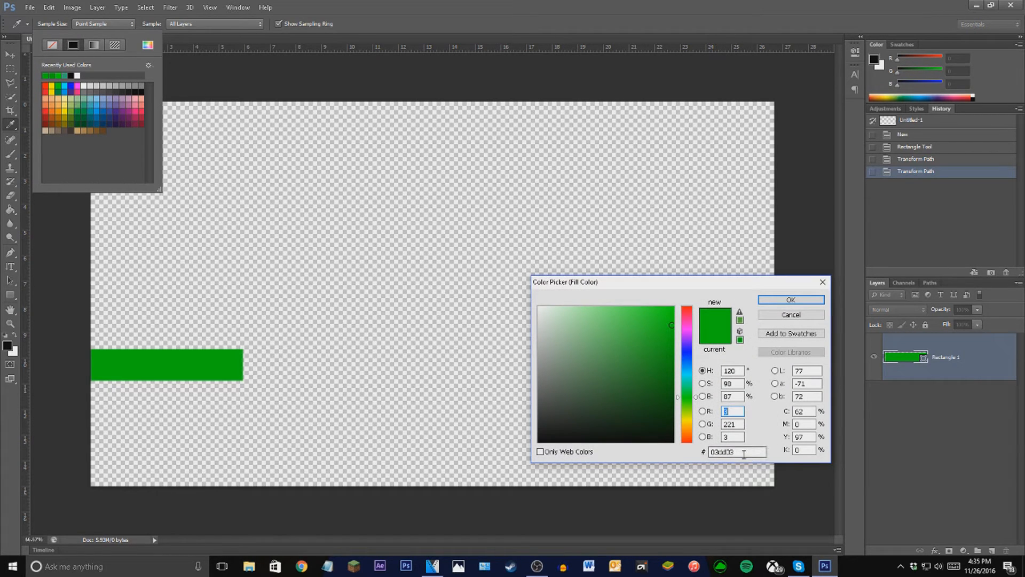
drag(744, 453, 711, 454)
click(750, 450)
click(823, 281)
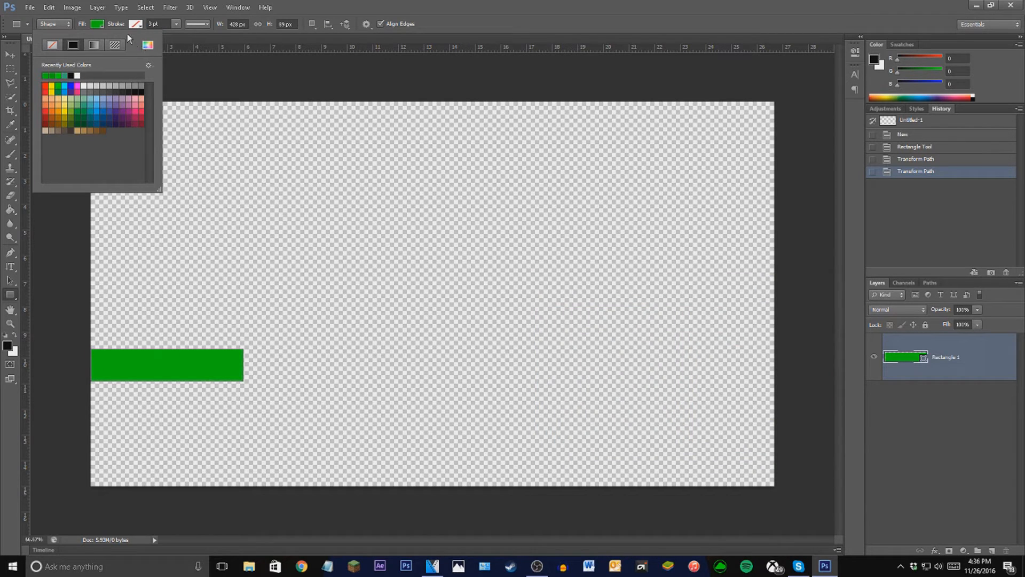
Give the green rectangle a white outline with a stroke width of 5 pt
click(136, 24)
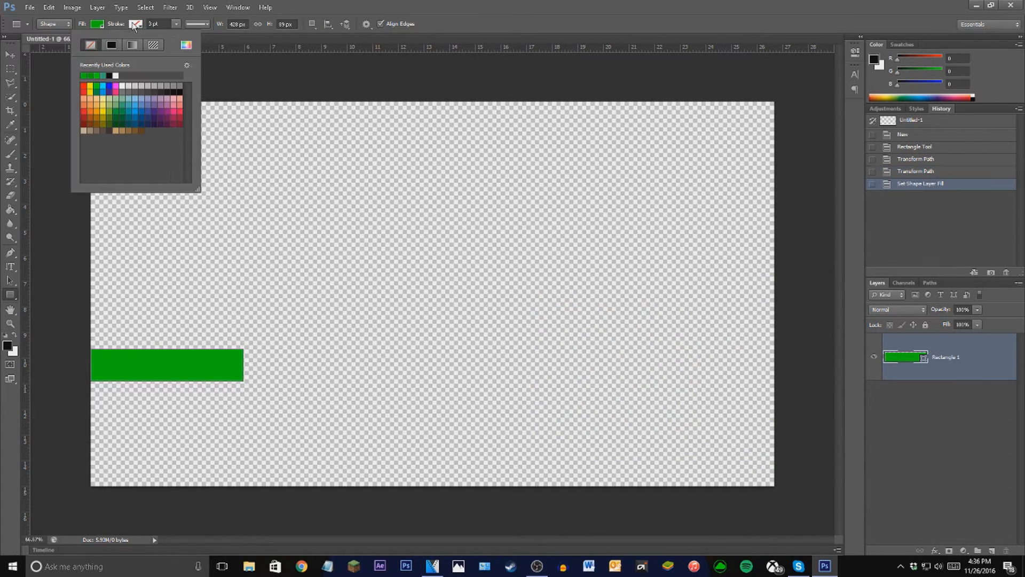
click(116, 76)
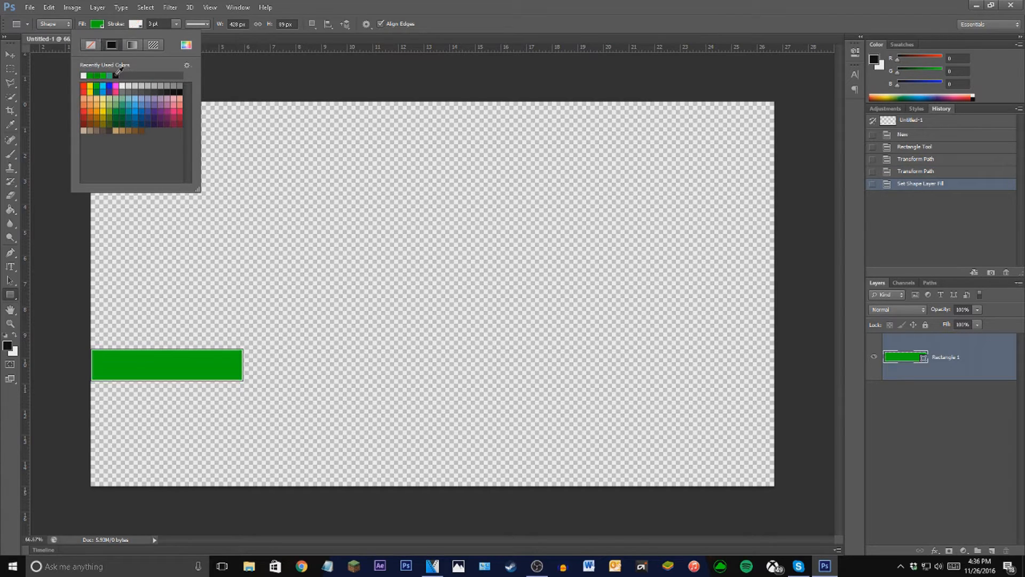
click(160, 23)
double_click(160, 23)
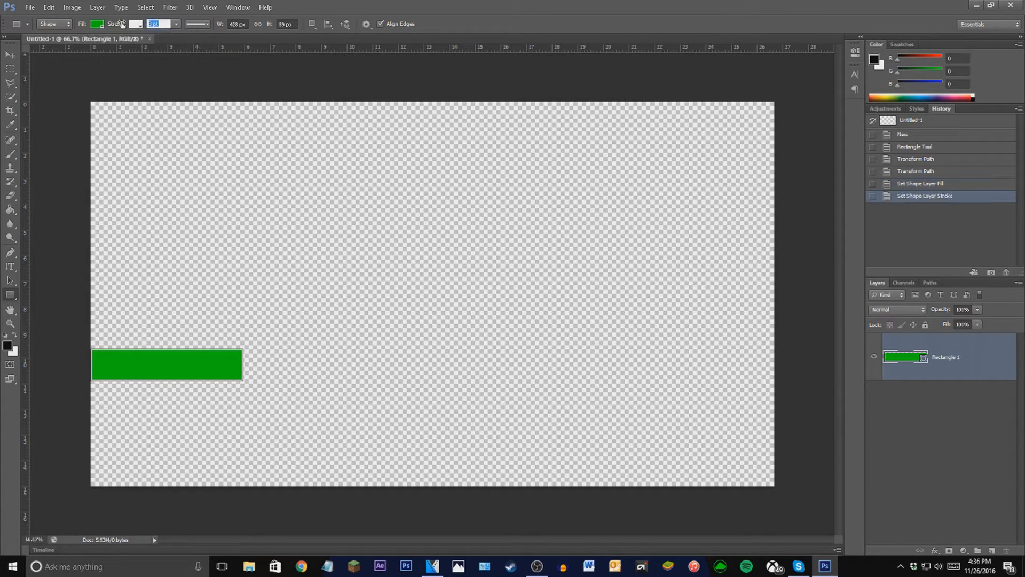
text(5)
key(Return)
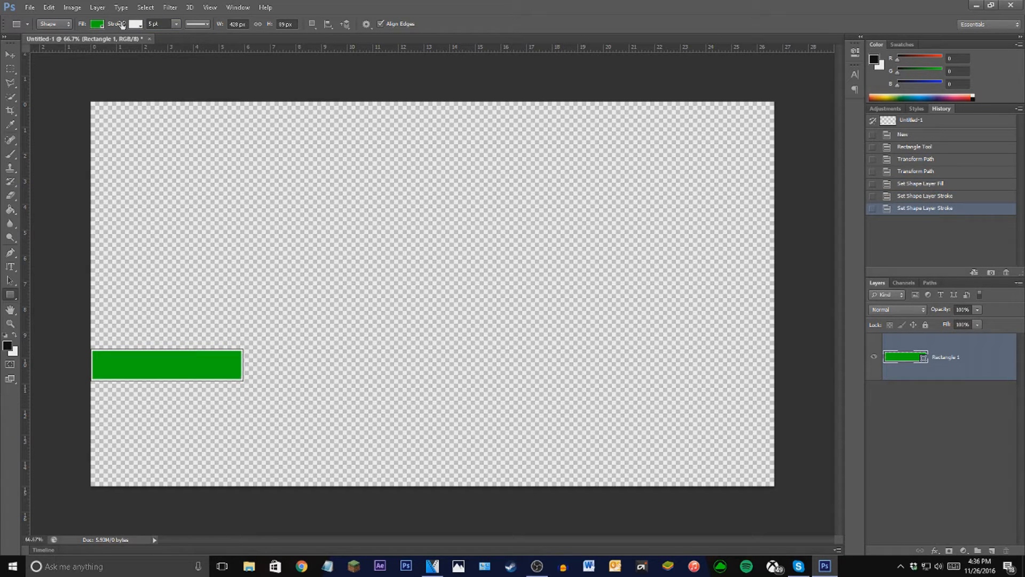
click(174, 23)
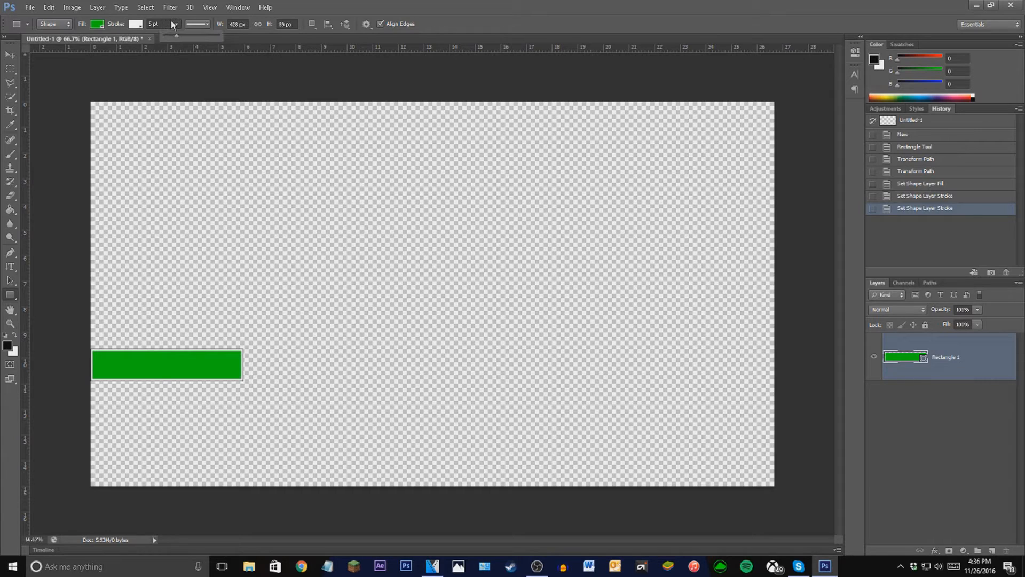
click(183, 190)
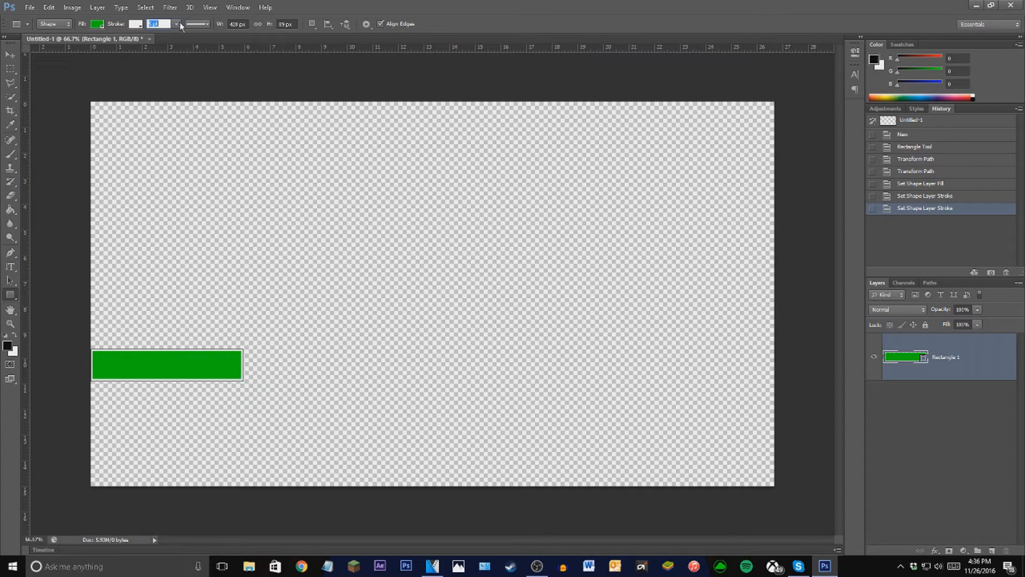
key(Return)
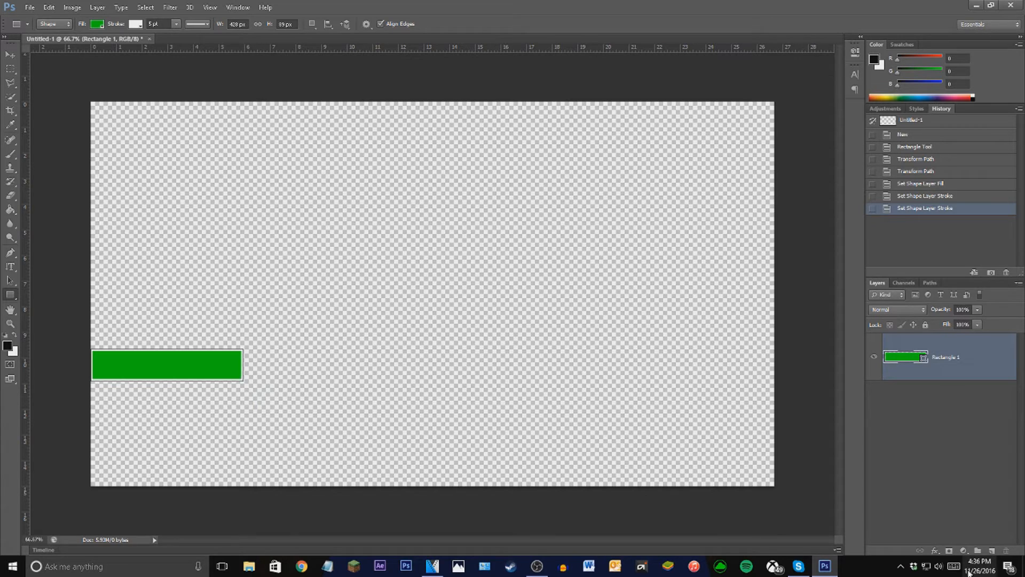
Add a new layer and enter the horizontal text "LEAVE A LIKE" in Chinese Rocks just above the green bar
click(992, 550)
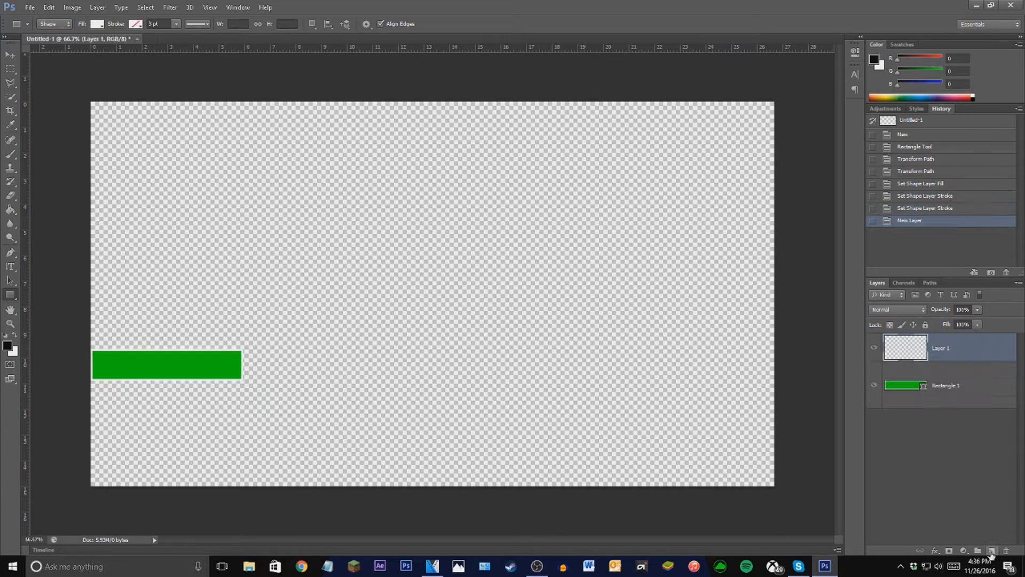
click(12, 272)
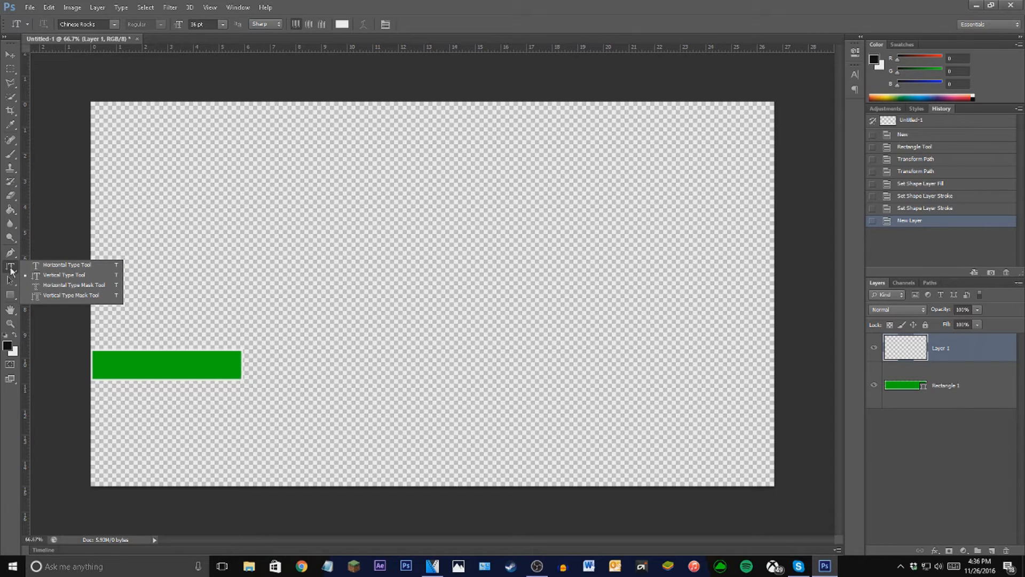
click(67, 265)
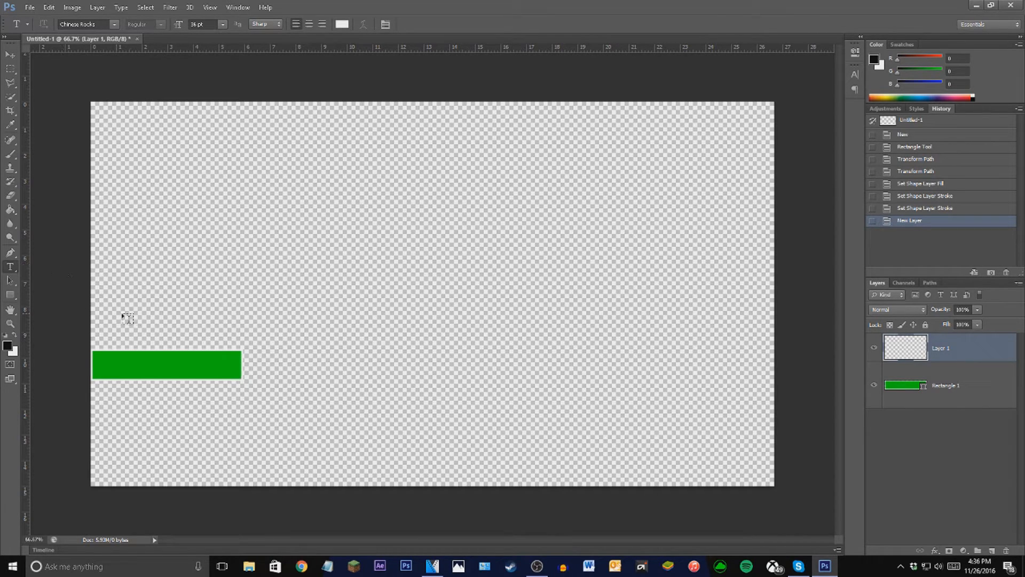
click(104, 337)
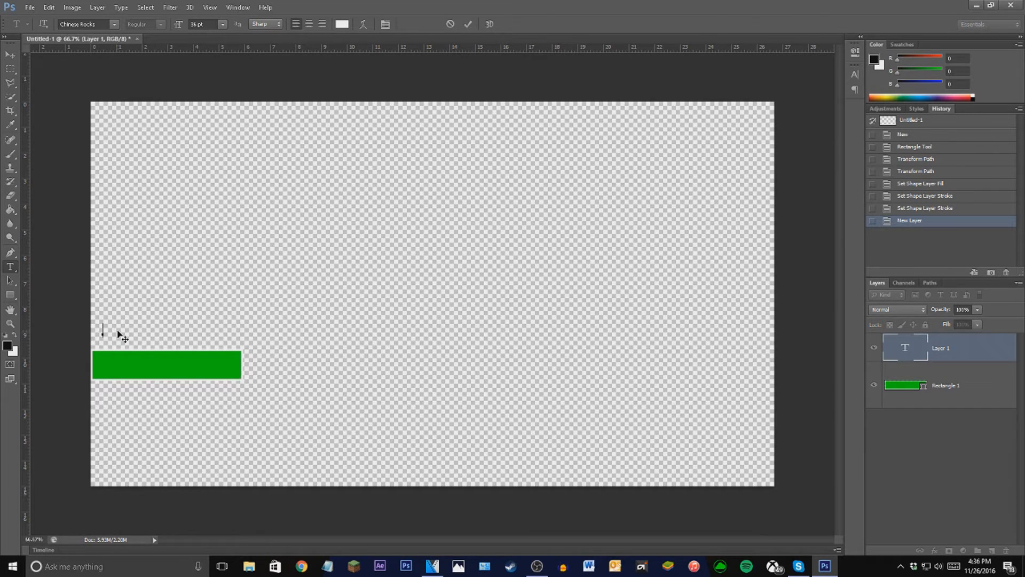
click(114, 24)
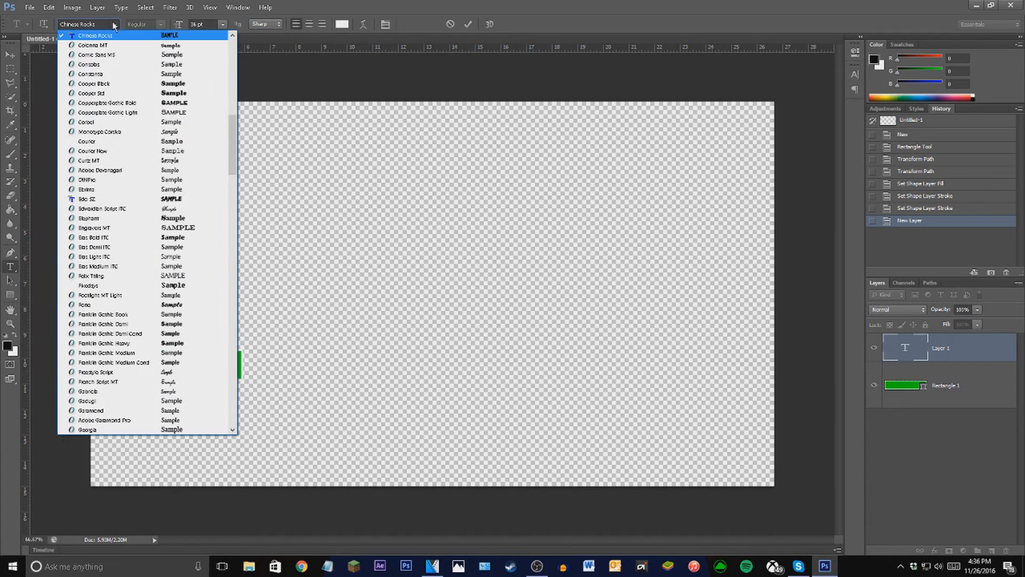
click(112, 24)
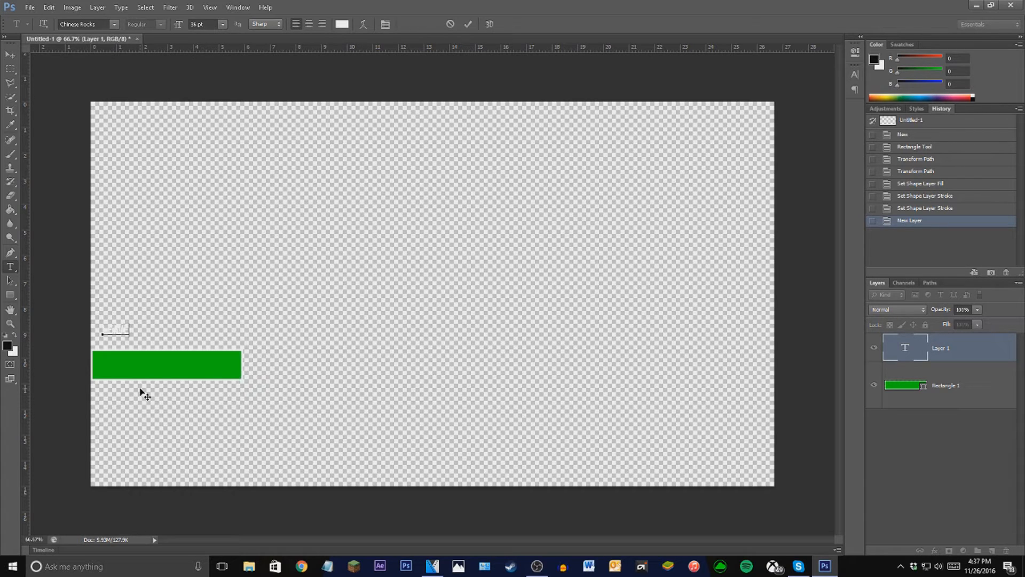
text(VE A LIKE)
key(ctrl+Return)
Enlarge the text to about 135% and place it inside the green bar near its left end
key(ctrl+t)
drag(149, 335, 163, 361)
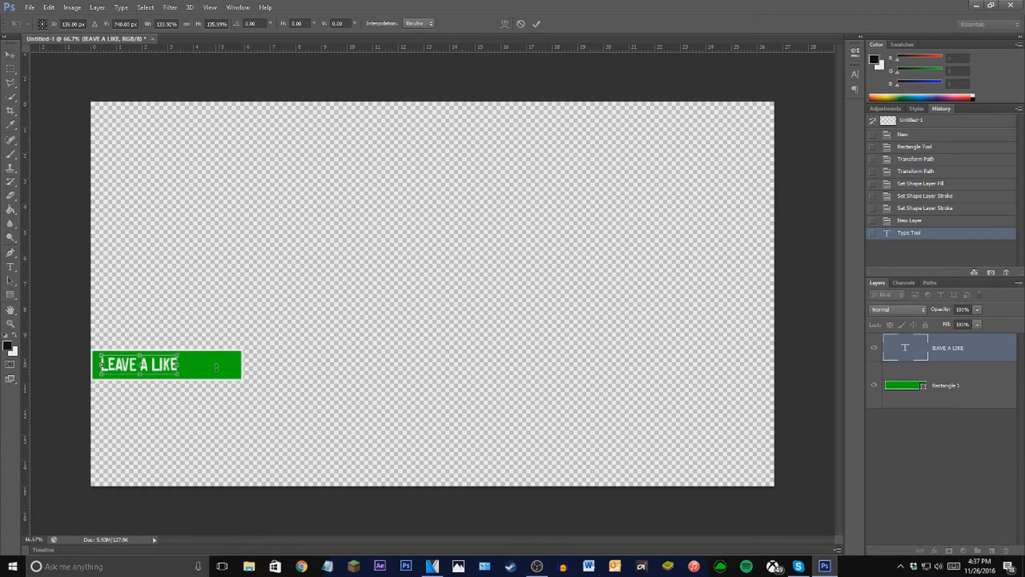
key(Return)
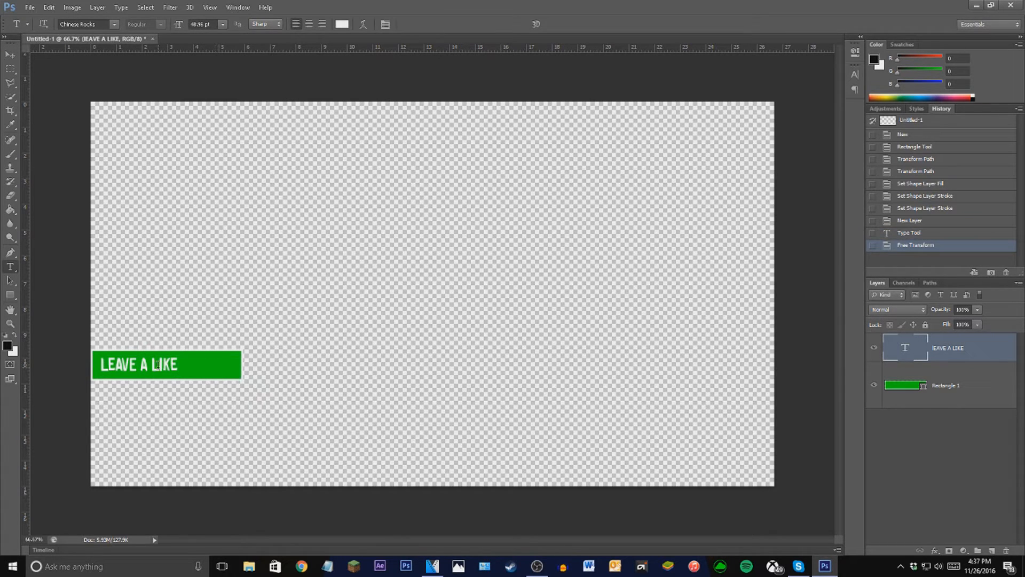
Append an exclamation mark to the text so it reads "LEAVE A LIKE!"
click(181, 363)
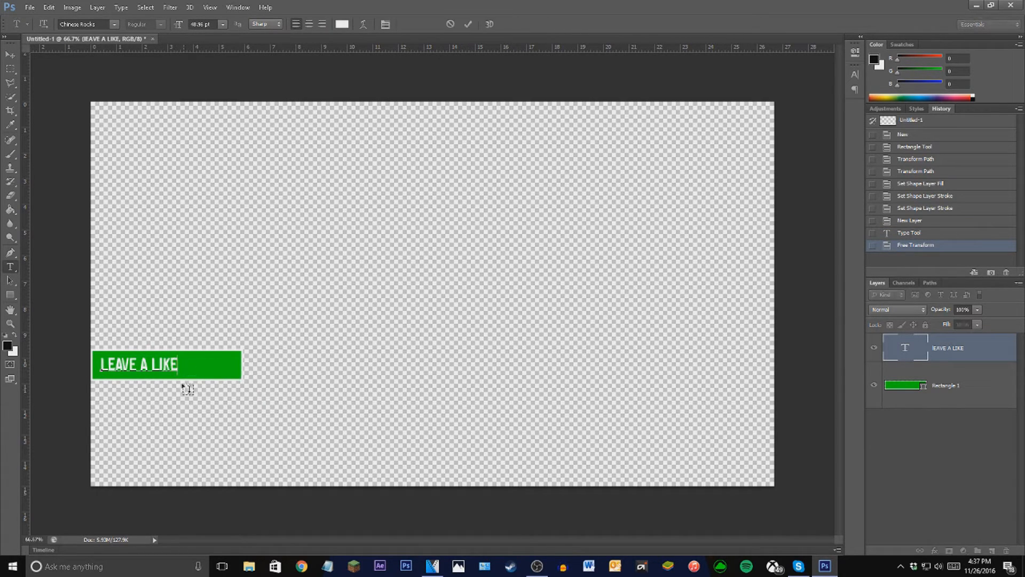
text(!)
click(233, 384)
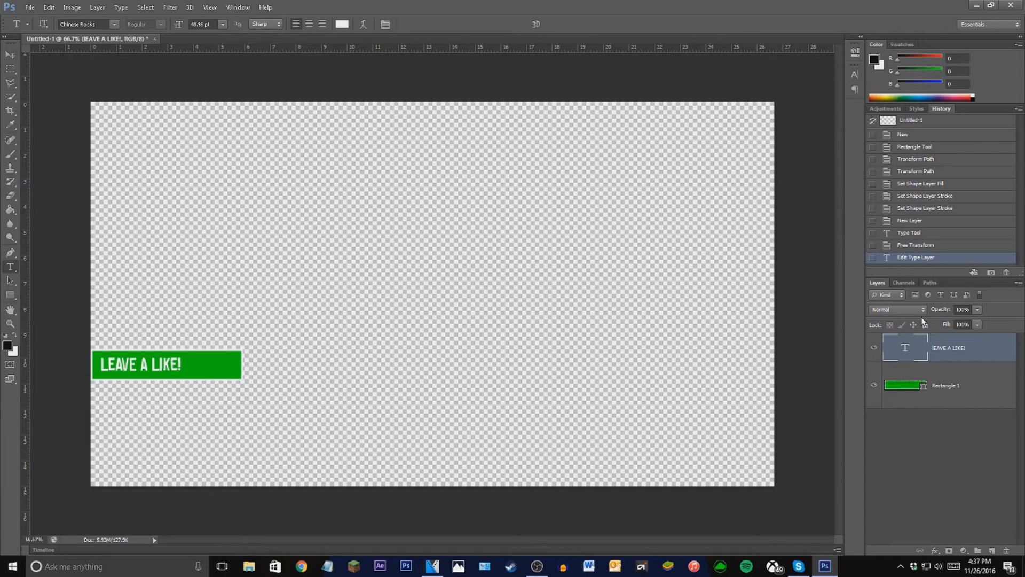
Load the rectangle's outline as a selection and center the text layer vertically within it
click(961, 385)
click(939, 348)
drag(906, 392, 906, 394)
shift+click(906, 394)
drag(936, 359, 911, 390)
ctrl+click(909, 387)
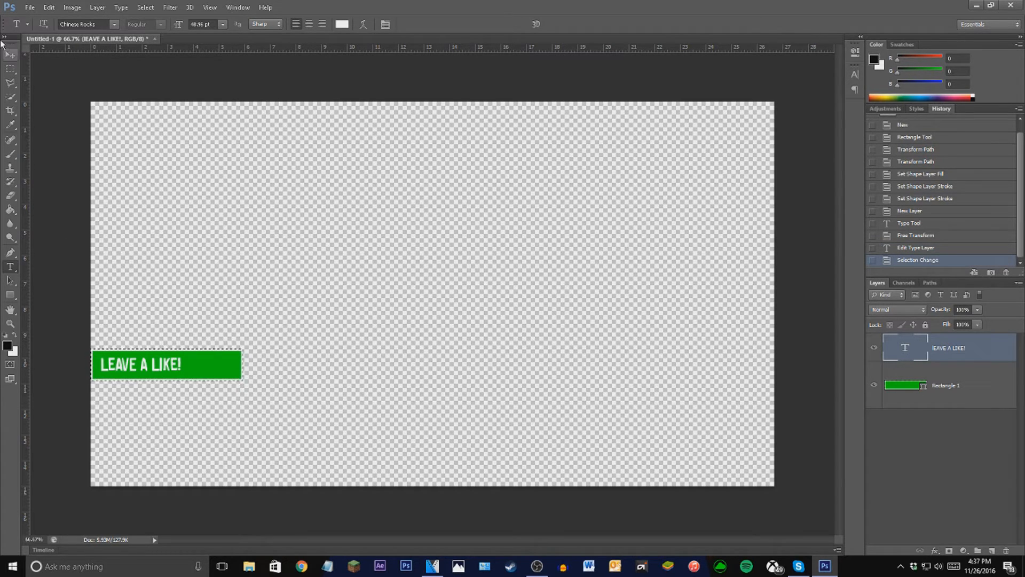
click(10, 56)
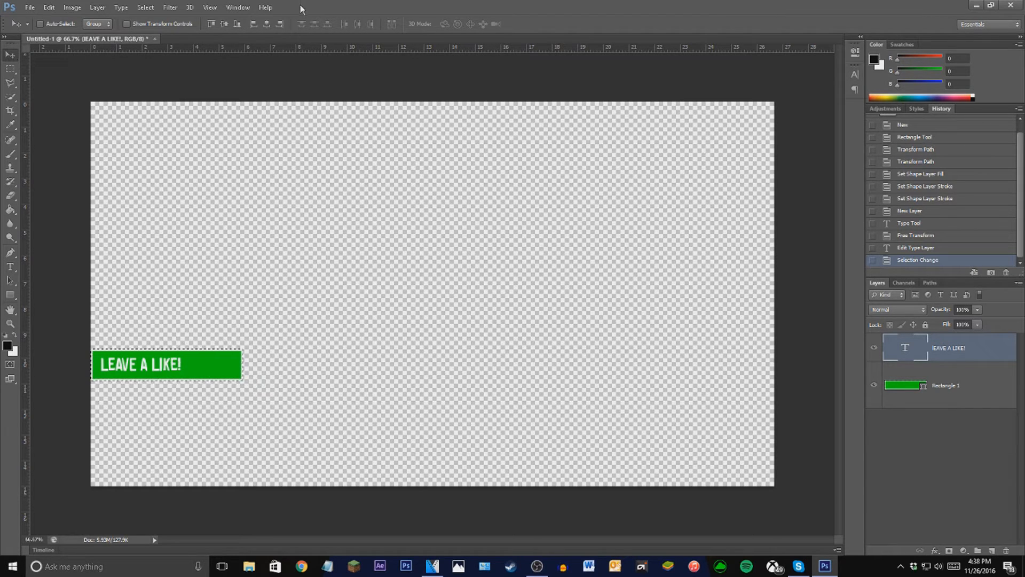
click(224, 25)
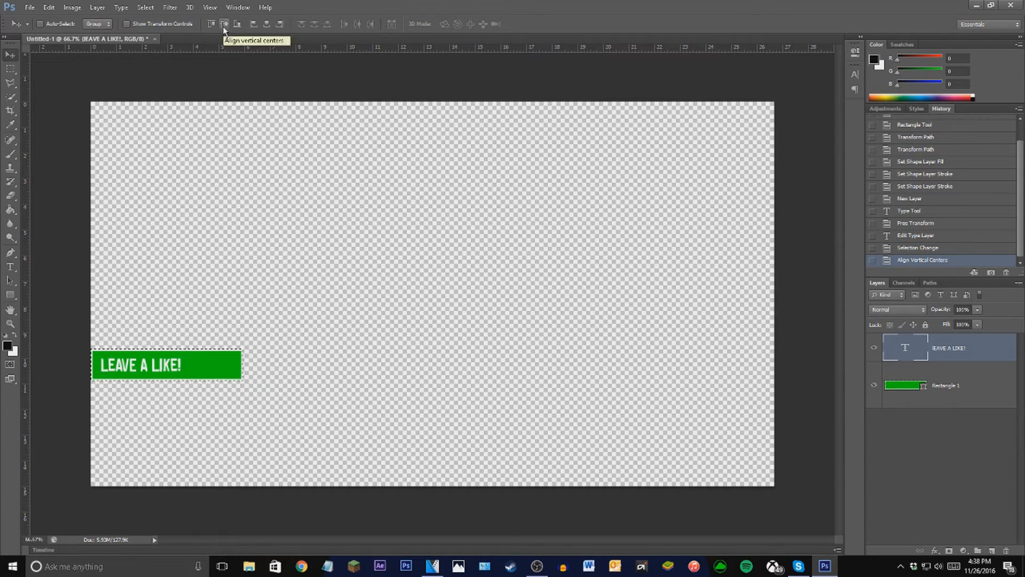
Try centering the text horizontally in the bar, undo that, and clear the selection
click(267, 24)
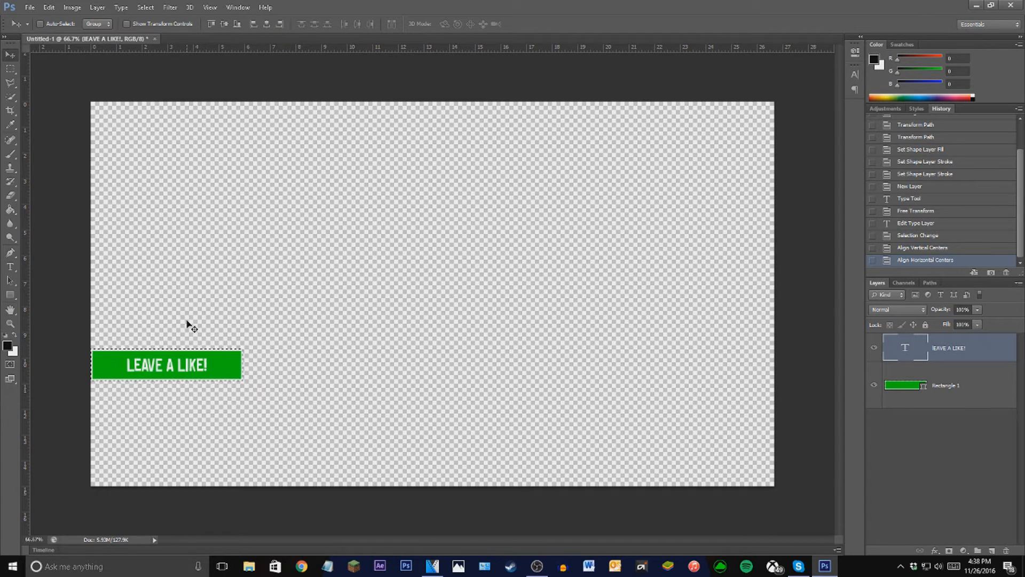
key(ctrl+z)
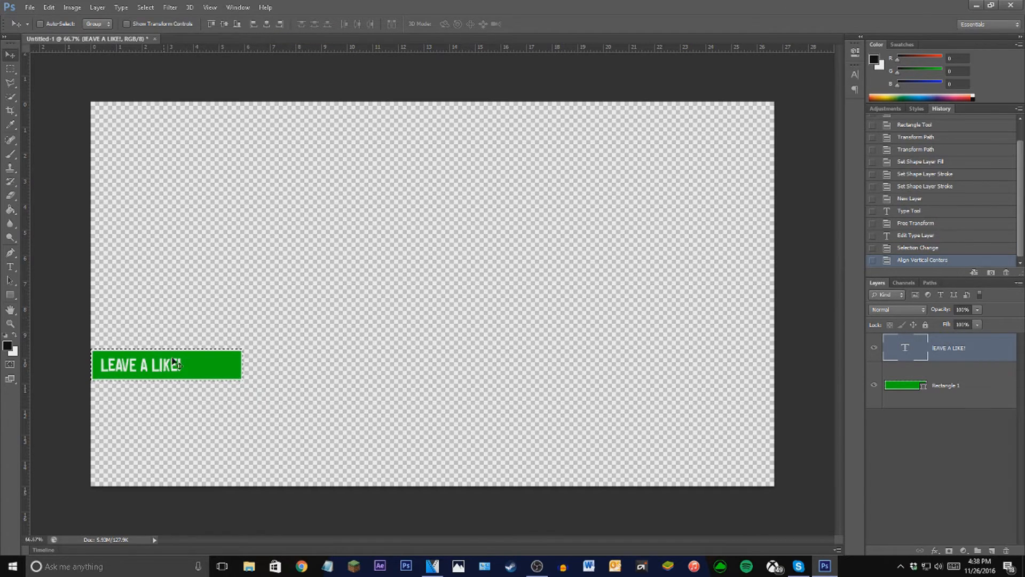
click(224, 24)
click(224, 24)
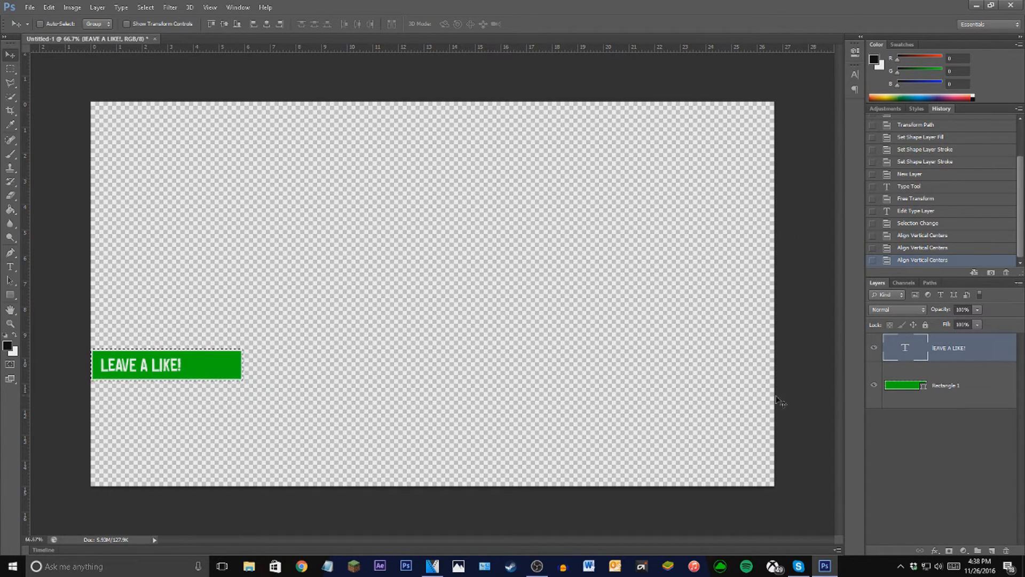
key(ctrl+d)
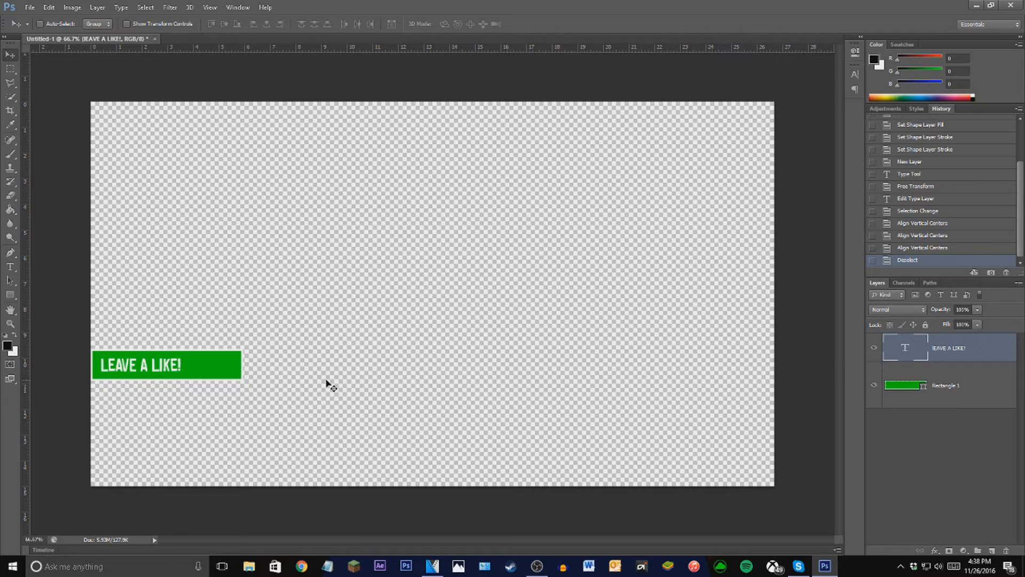
Shorten the green rectangle from its right end, leaving a small margin after the text
click(968, 384)
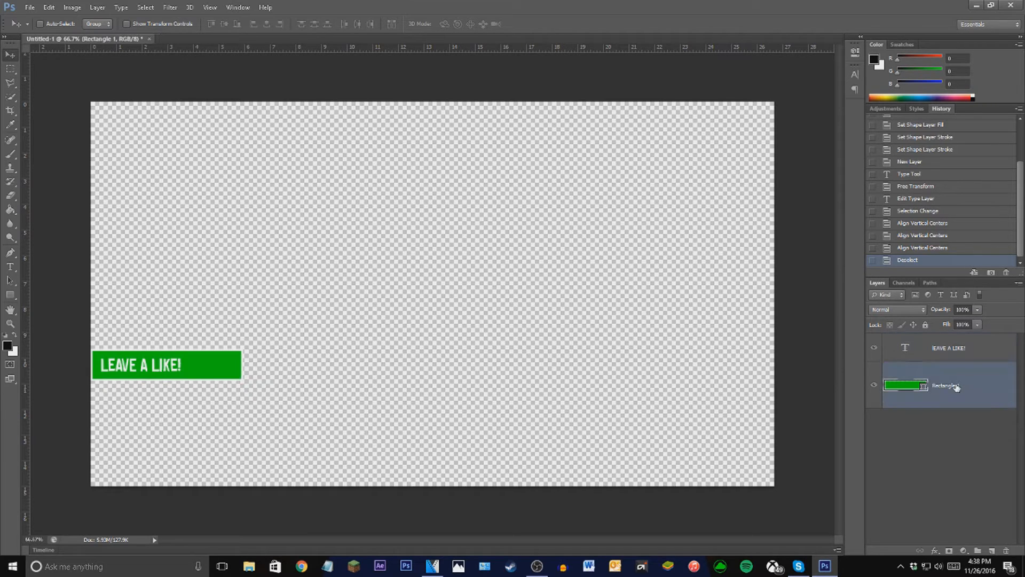
key(ctrl+t)
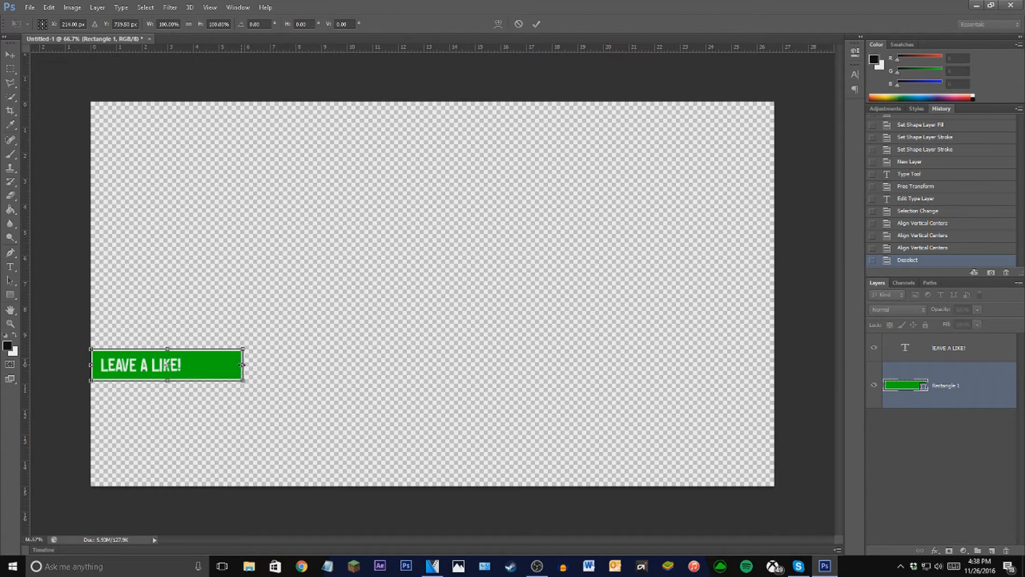
drag(242, 365, 223, 365)
key(Return)
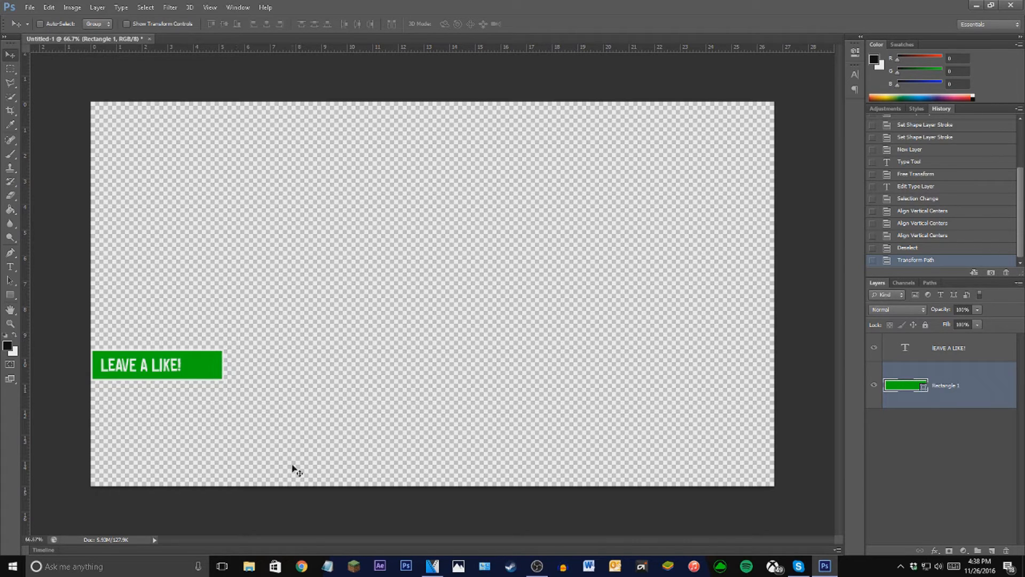
Switch to Chrome and search Google for "LIKE PNG", correcting the mistyped "LIKE PND"
click(302, 565)
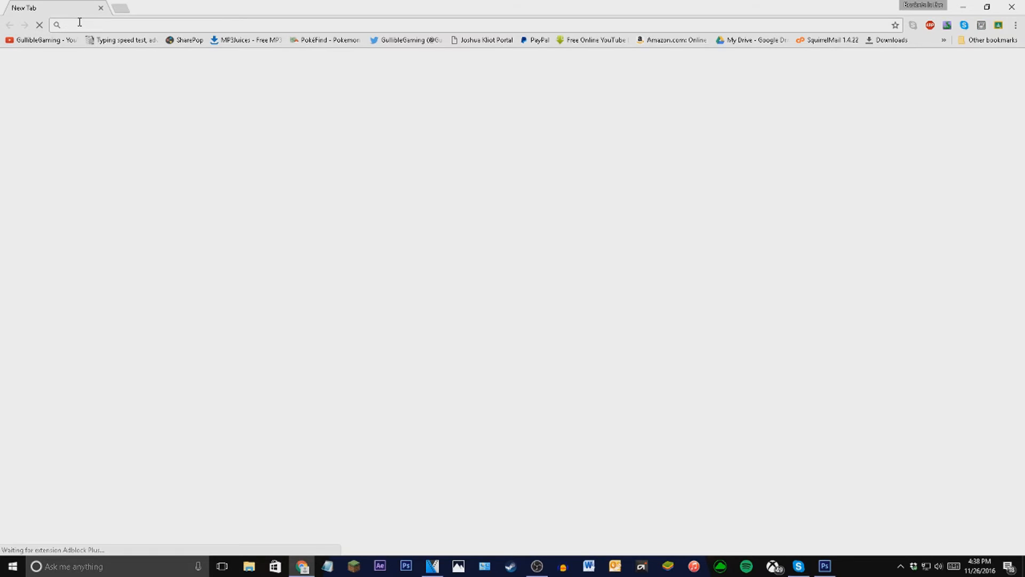
text(LIKE)
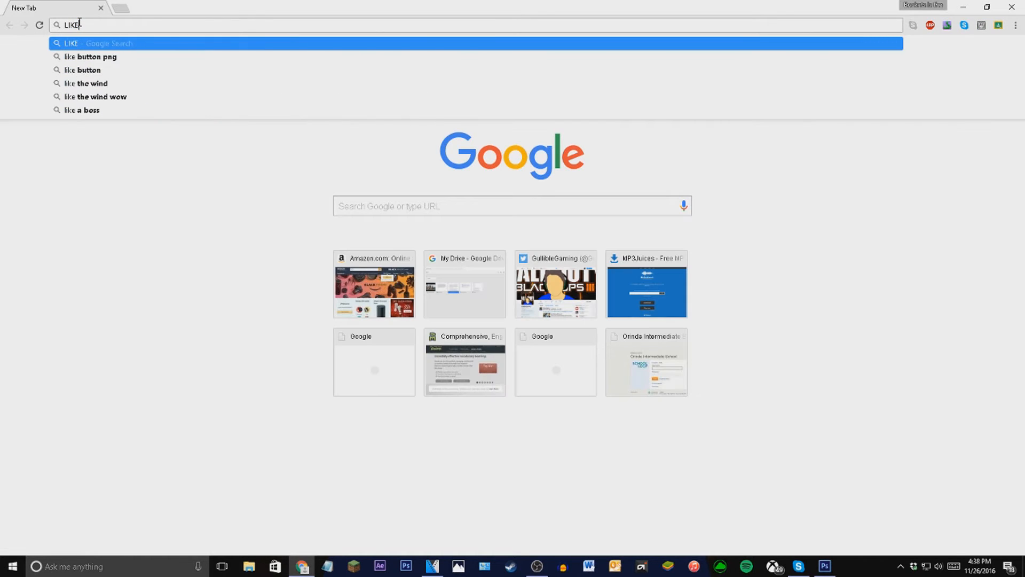
text( PND)
key(Return)
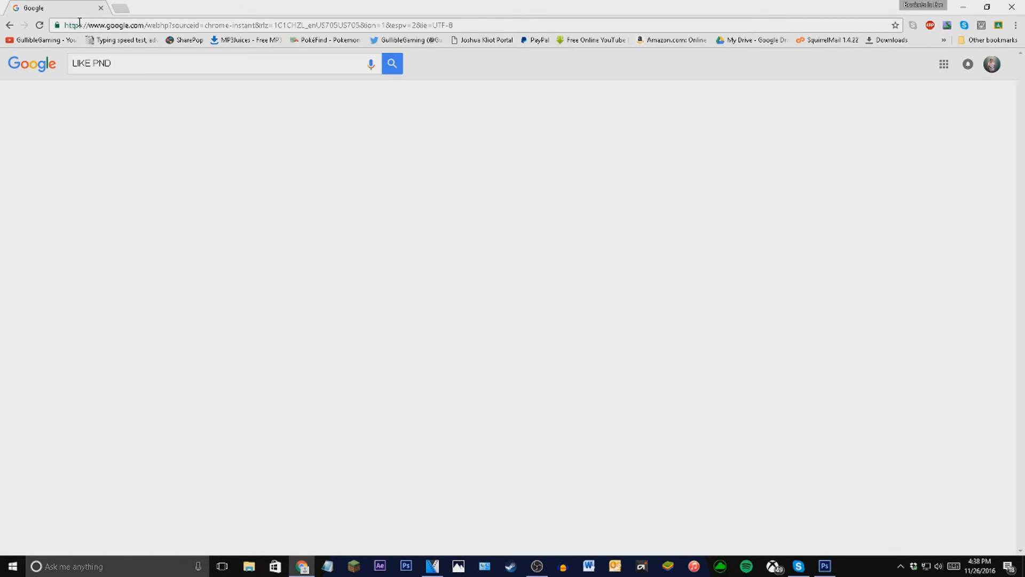
double_click(82, 63)
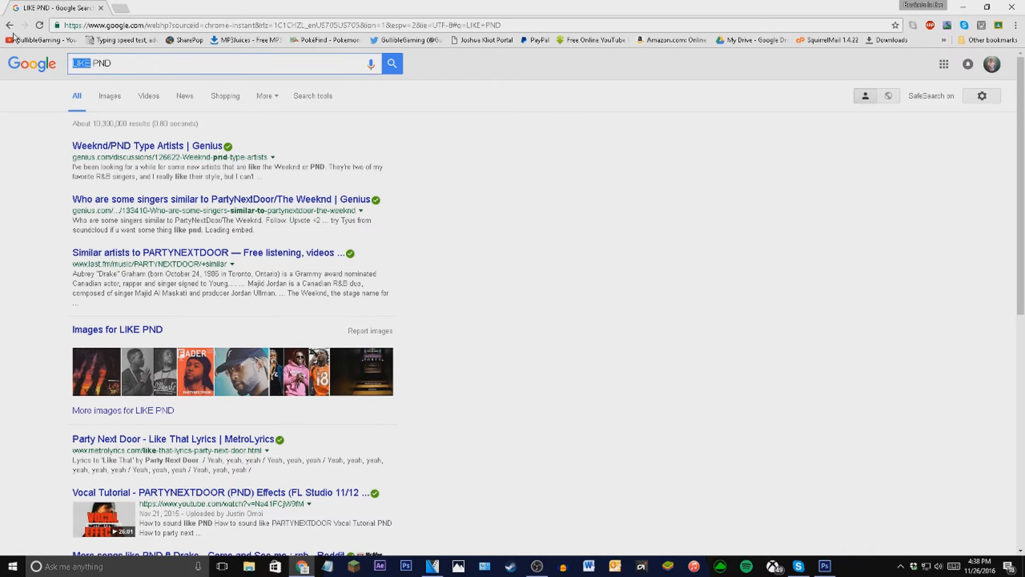
click(121, 58)
key(BackSpace)
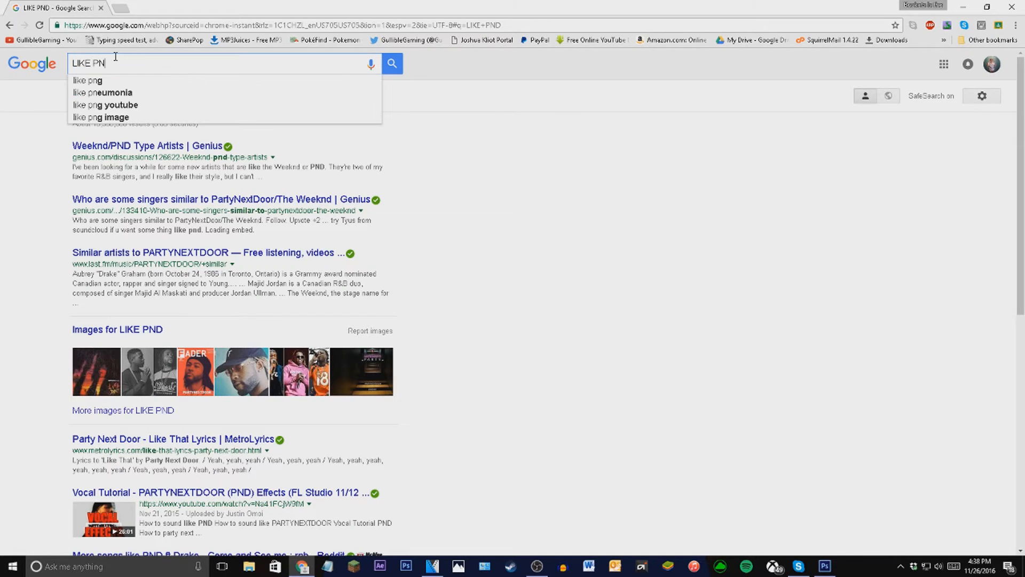
text(G)
key(Return)
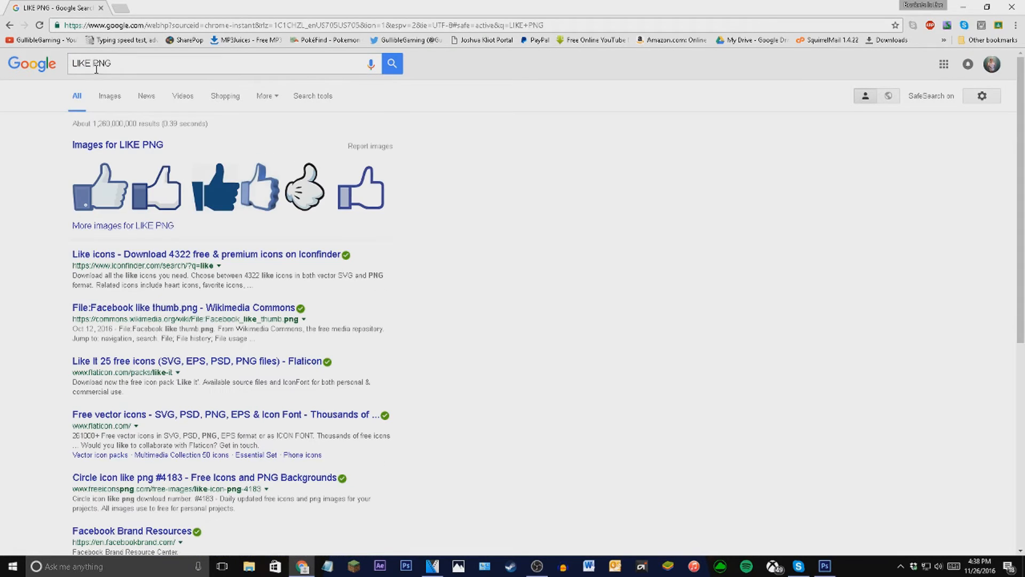
Show the image results for "LIKE PNG" and look through the thumbs-up pictures
click(108, 101)
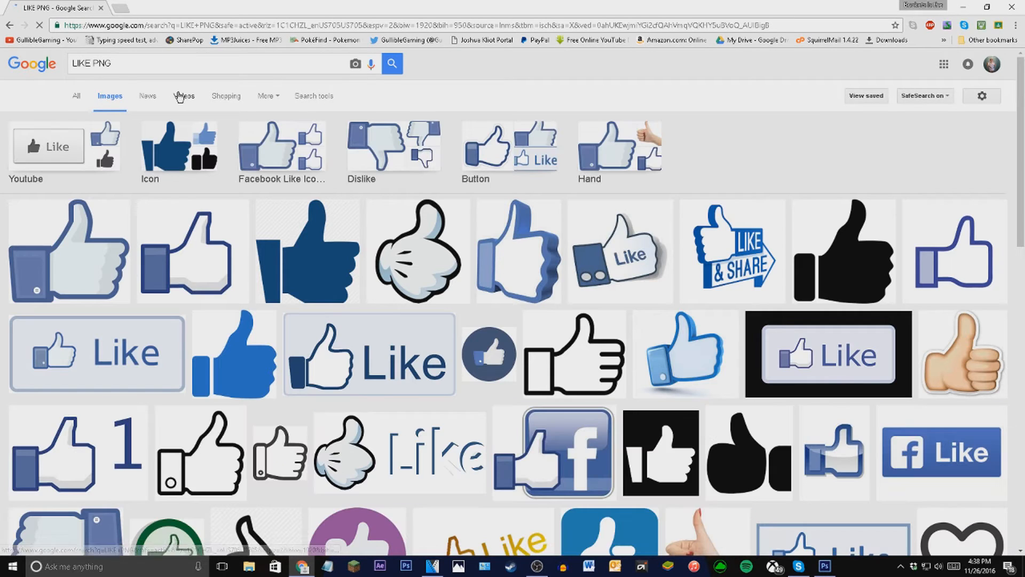
scroll(694, 297, down, 2)
scroll(697, 299, down, 8)
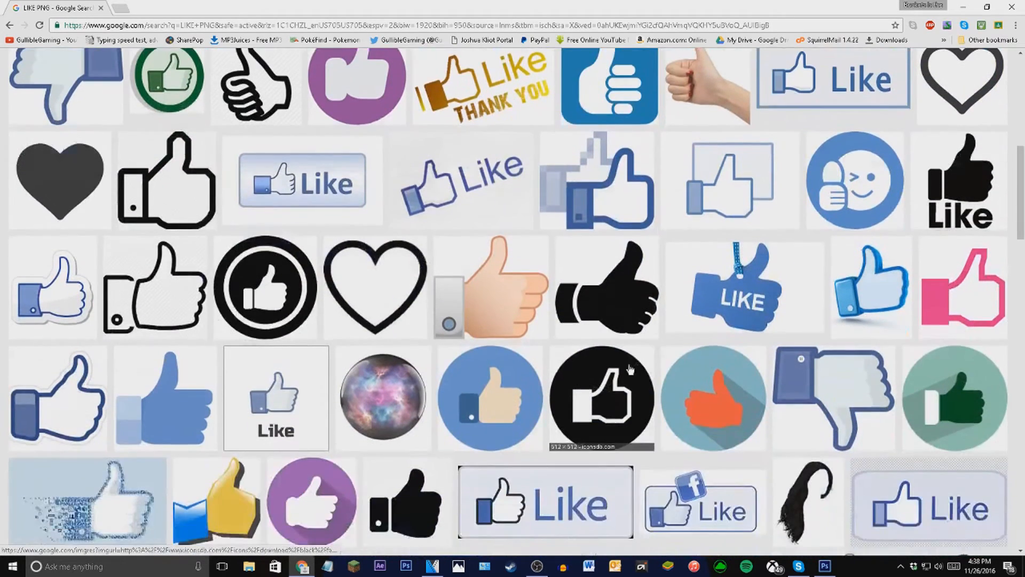
scroll(282, 230, down, 9)
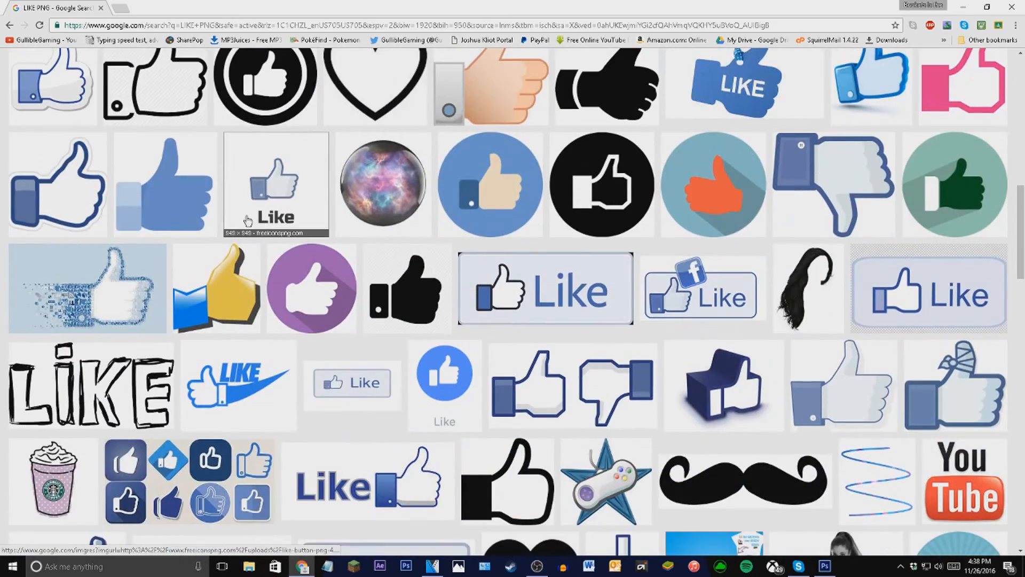
scroll(627, 254, up, 16)
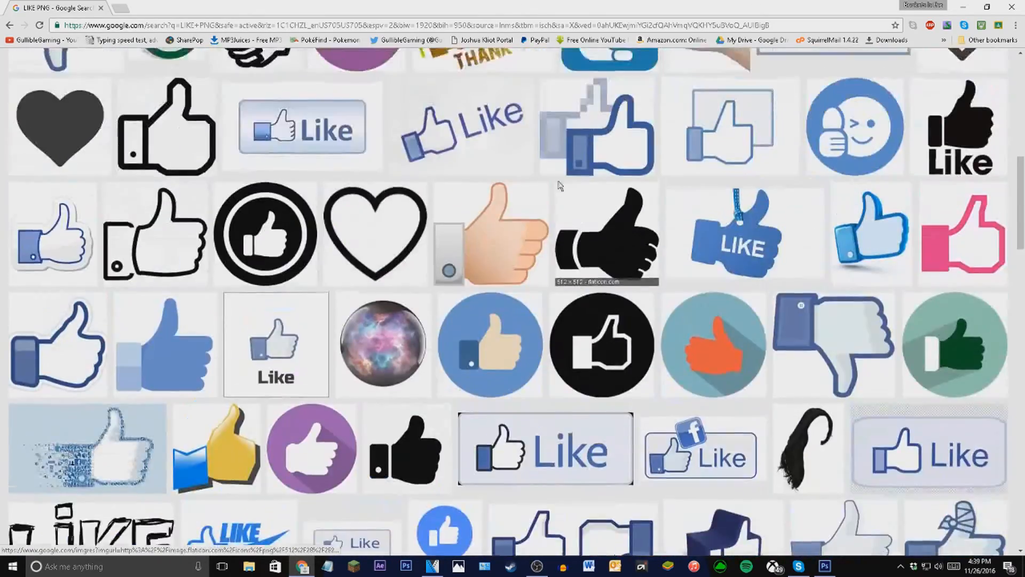
scroll(492, 164, up, 3)
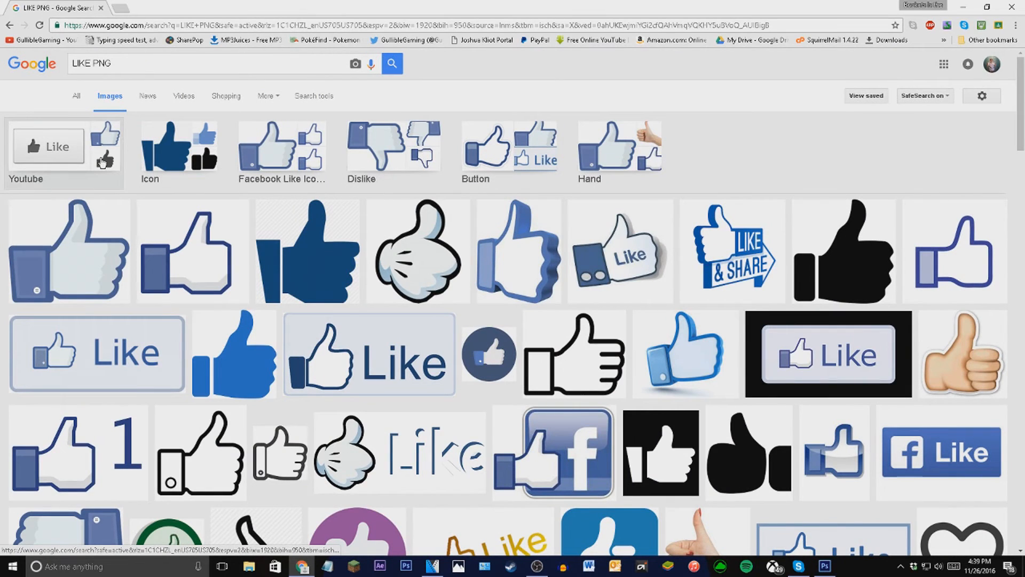
Compare enlarged previews of the outlined Facebook-style thumb and the solid dark-blue thumbs-up, ending on the dark-blue one
click(288, 267)
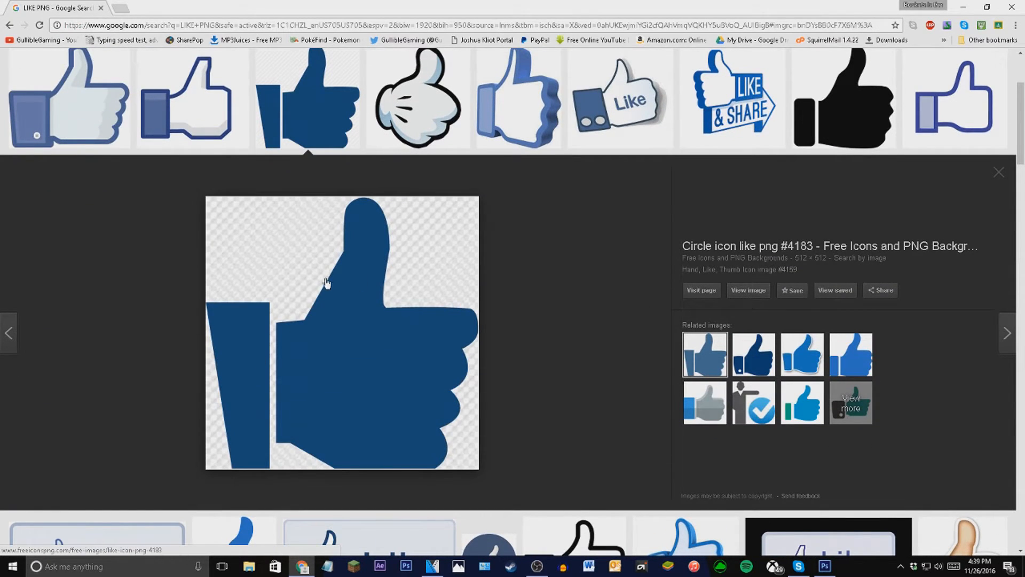
scroll(318, 323, up, 3)
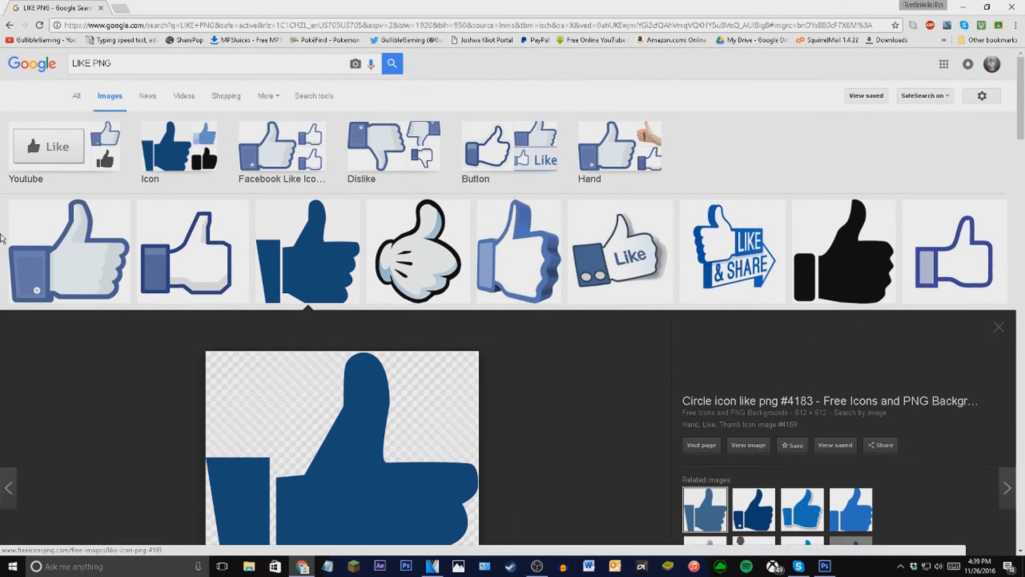
click(64, 246)
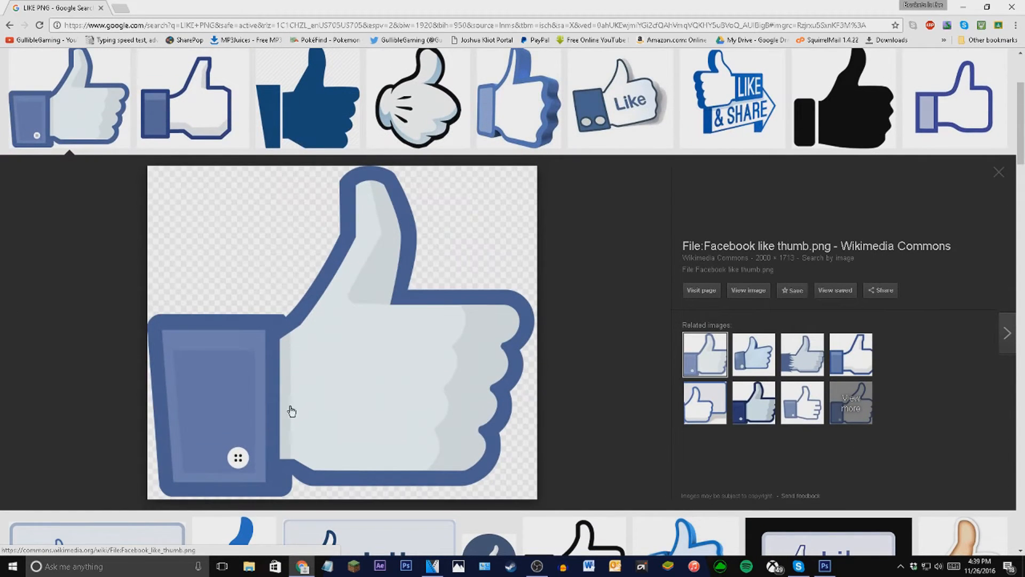
click(794, 143)
click(314, 118)
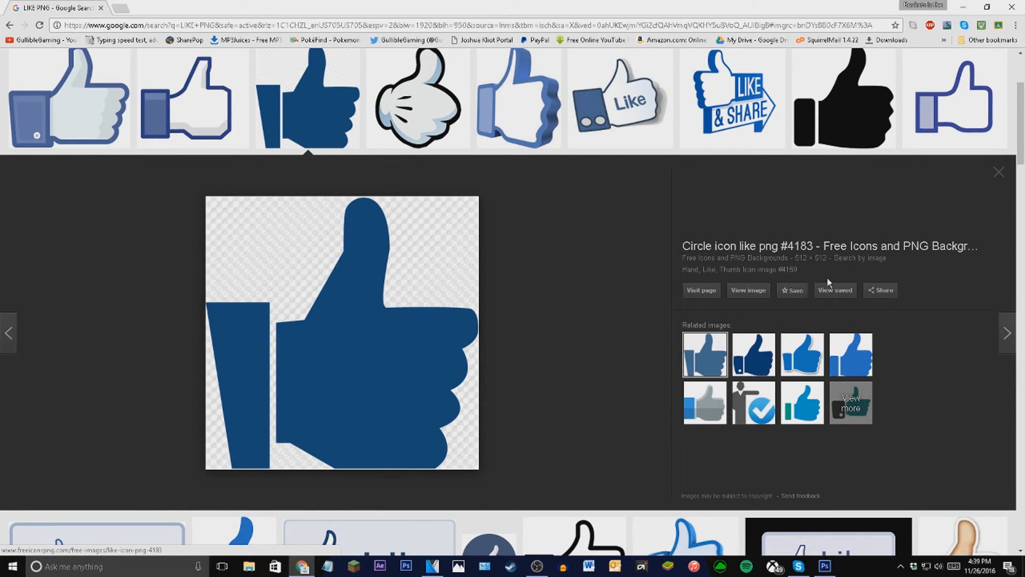
Try to open the dark-blue thumbs-up image at full size and close the page opened for it
click(733, 293)
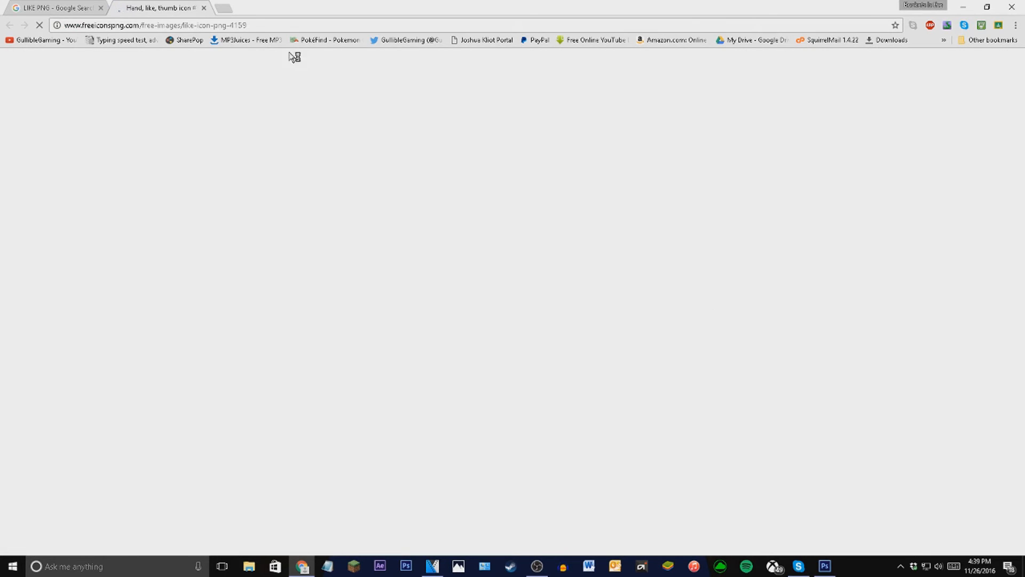
click(203, 7)
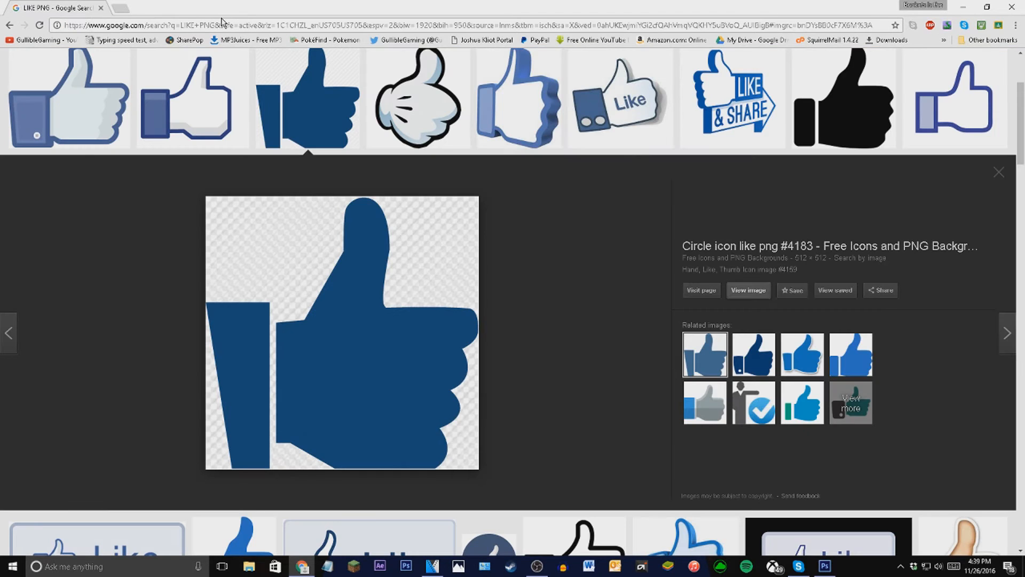
click(736, 289)
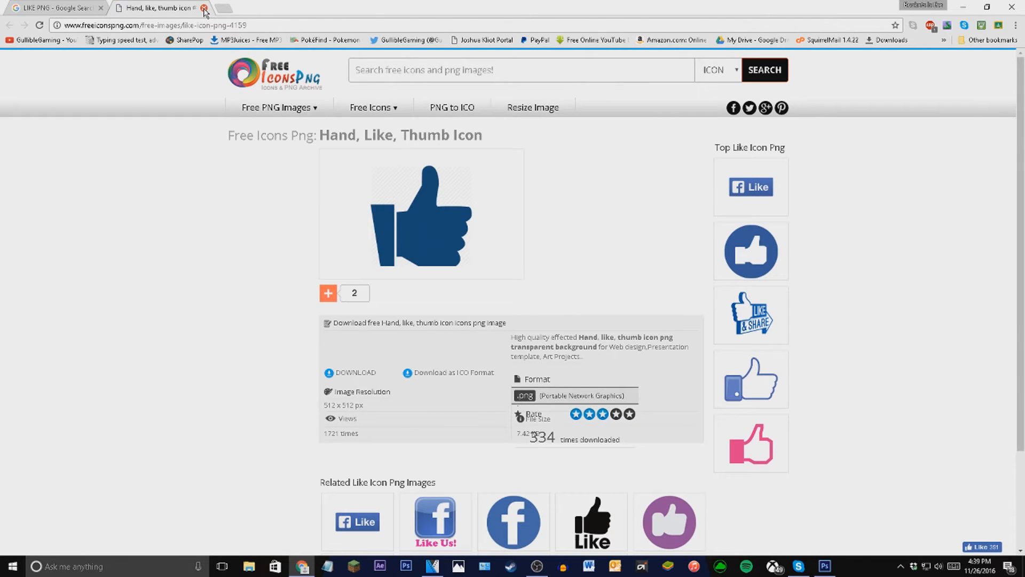
click(203, 8)
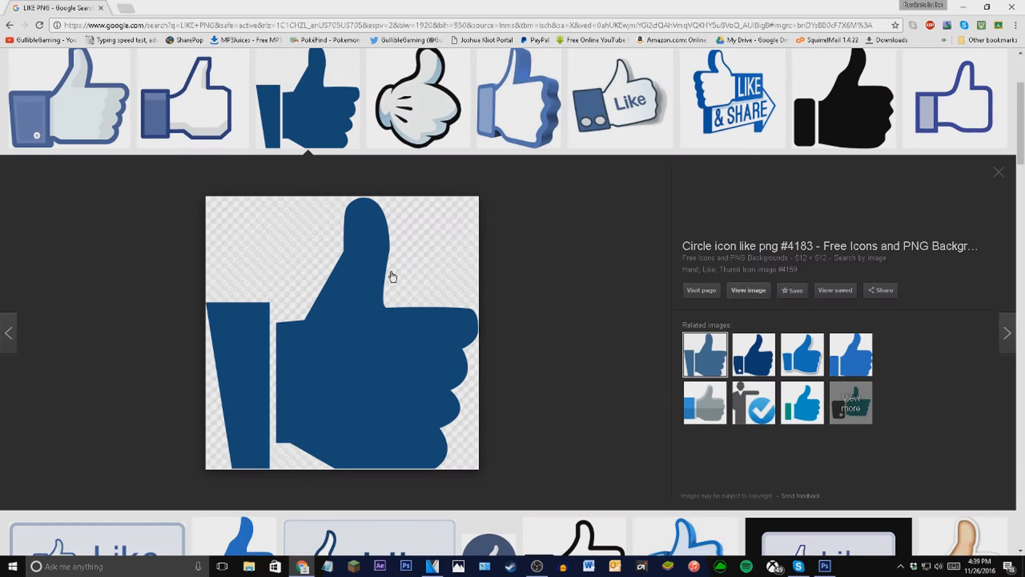
Save the previewed dark-blue thumbs-up image as hand-like-thumb-icon--1.png in the Graphix pictures folder
right_click(357, 397)
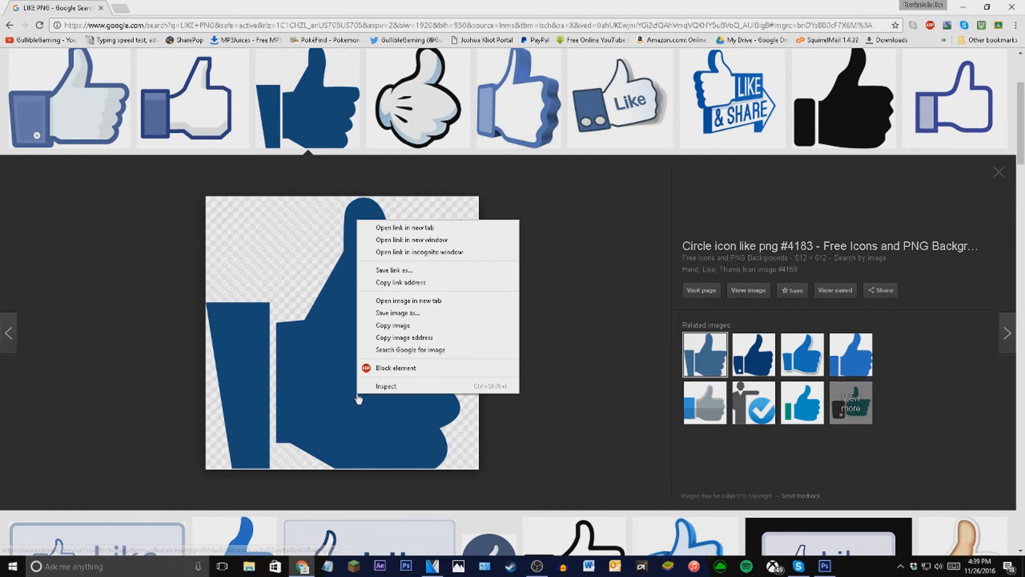
click(421, 313)
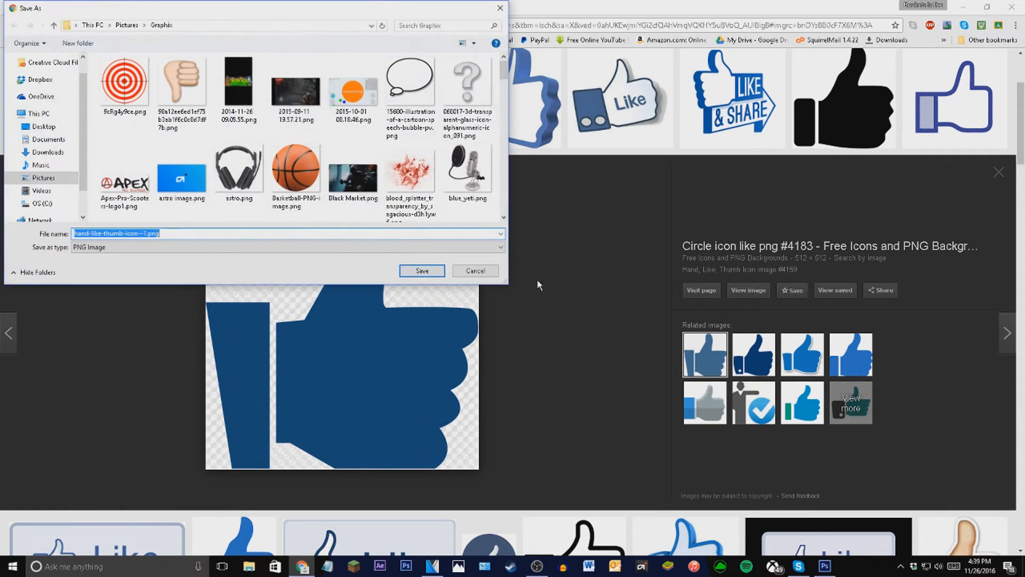
click(160, 233)
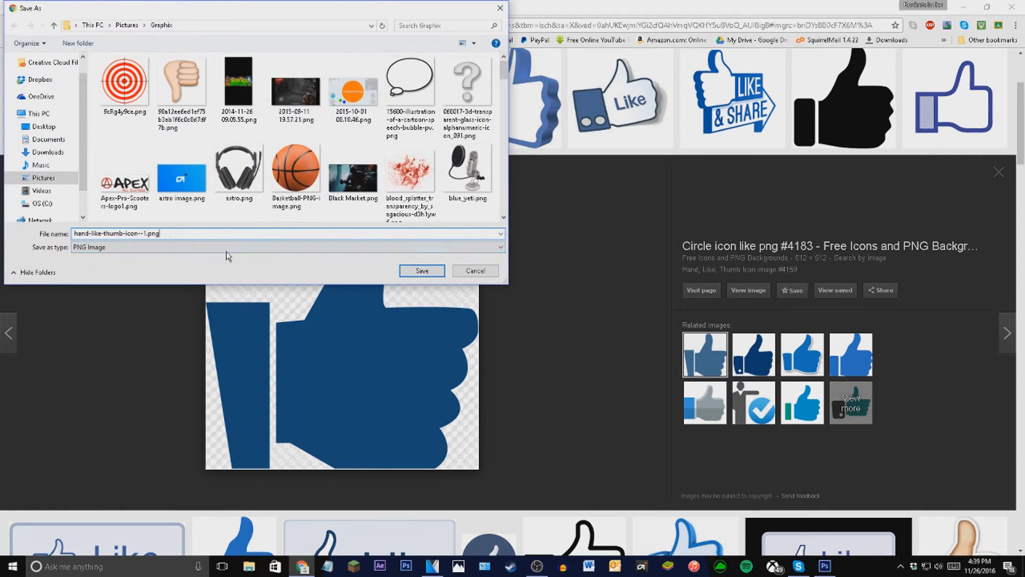
click(422, 271)
Switch to Photoshop and place hand-like-thumb-icon--1.png from the Graphix folder in Pictures into the document
key(alt+Tab)
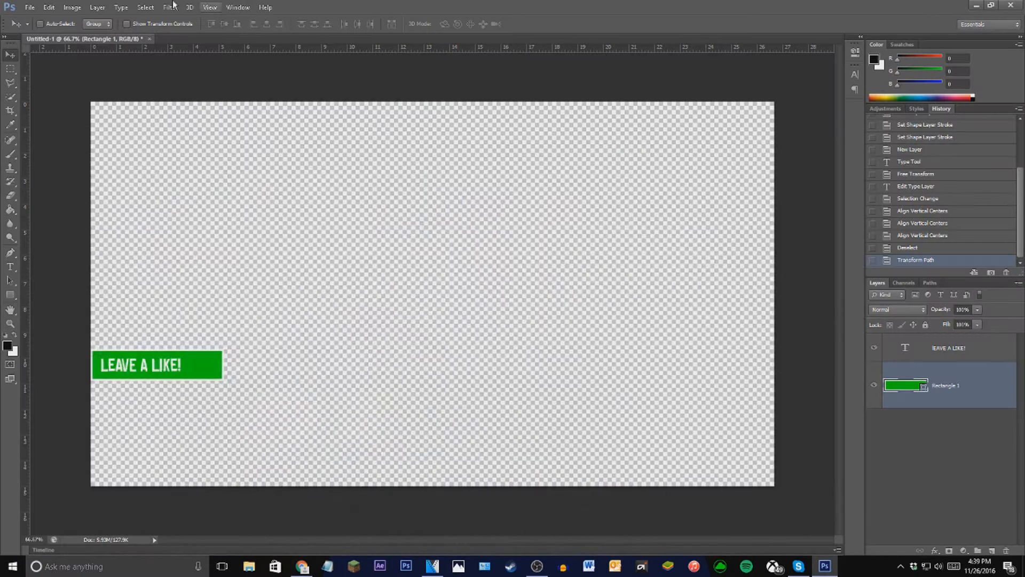
click(29, 7)
click(61, 181)
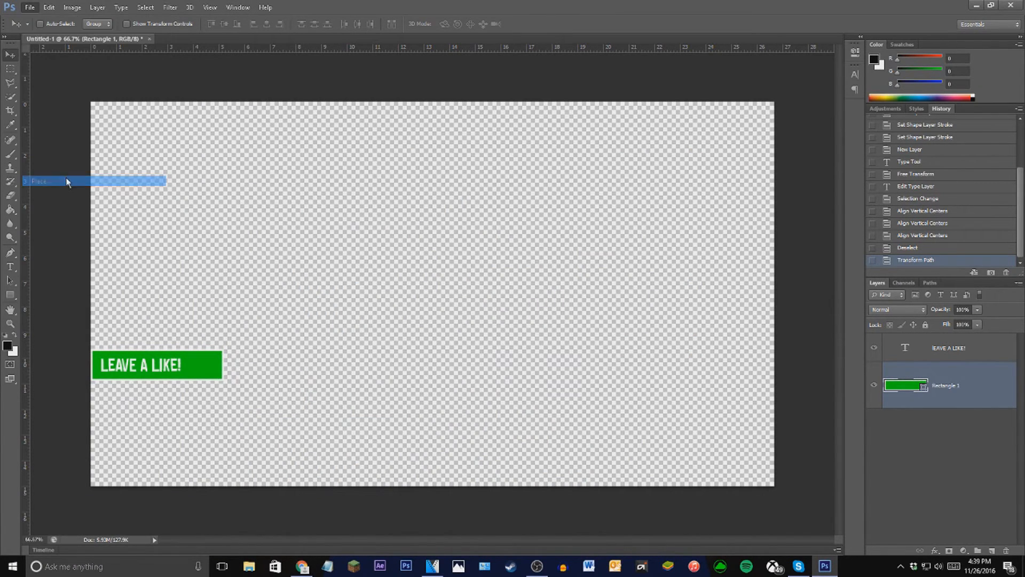
click(396, 231)
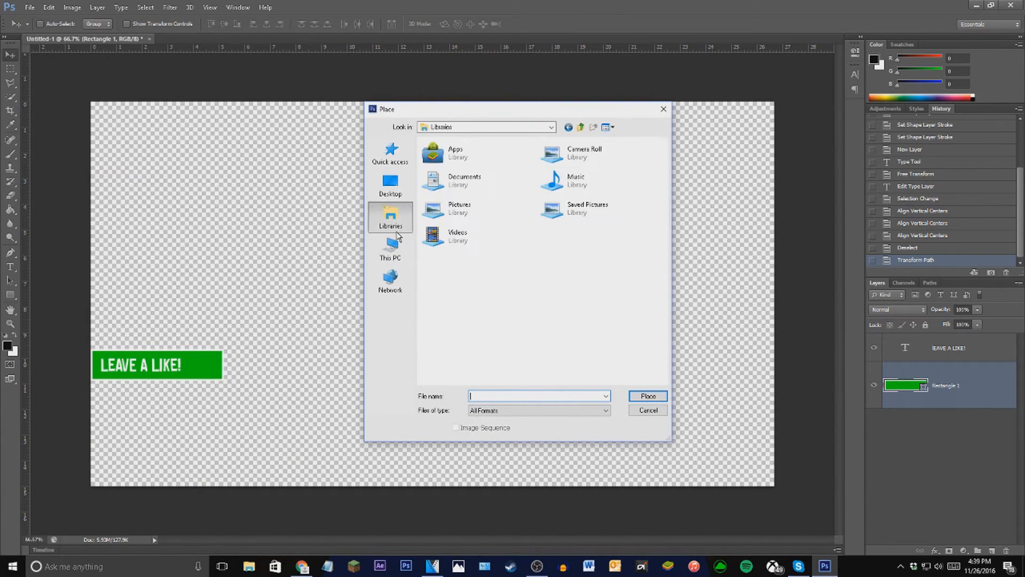
click(464, 214)
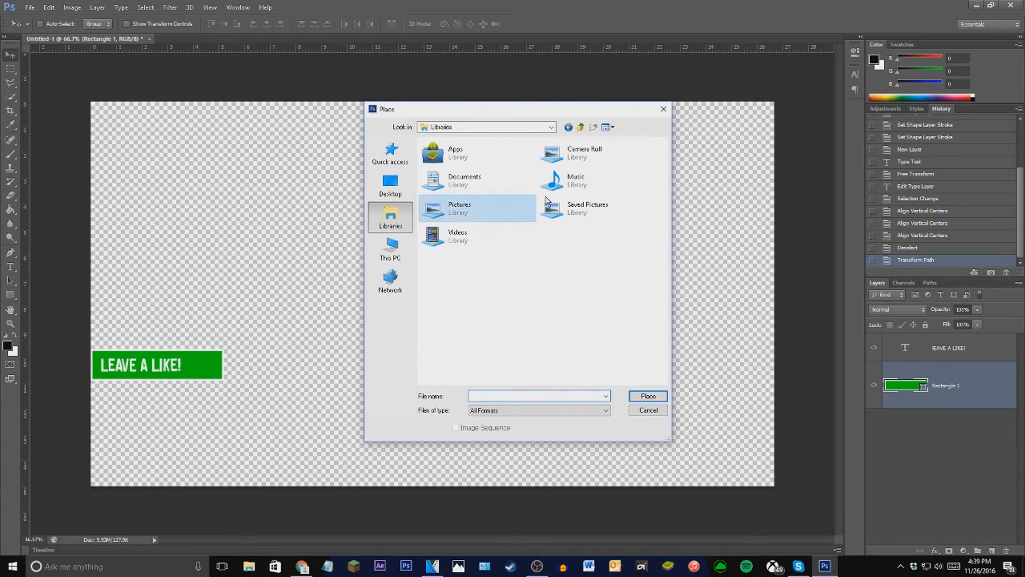
double_click(465, 215)
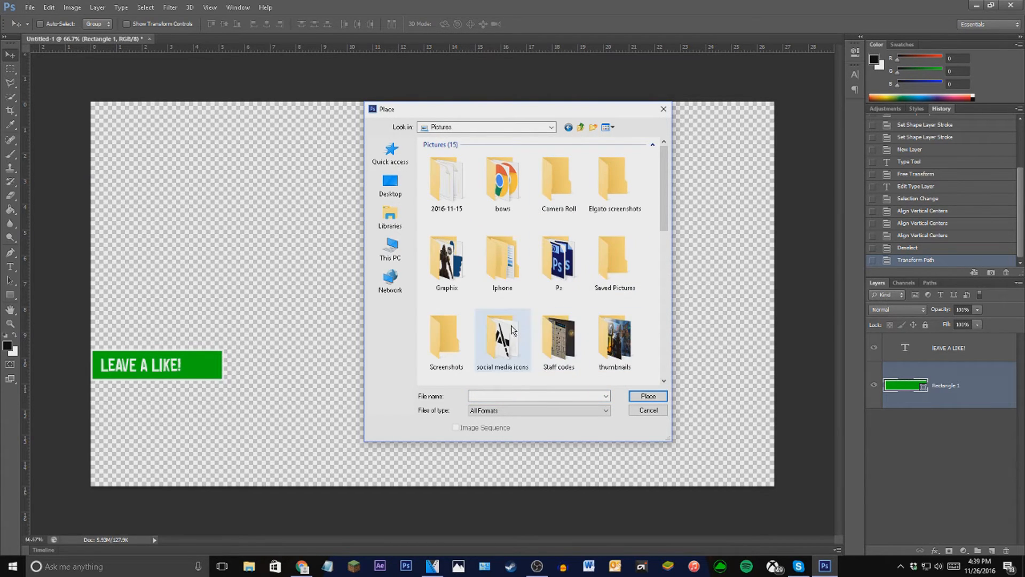
double_click(446, 262)
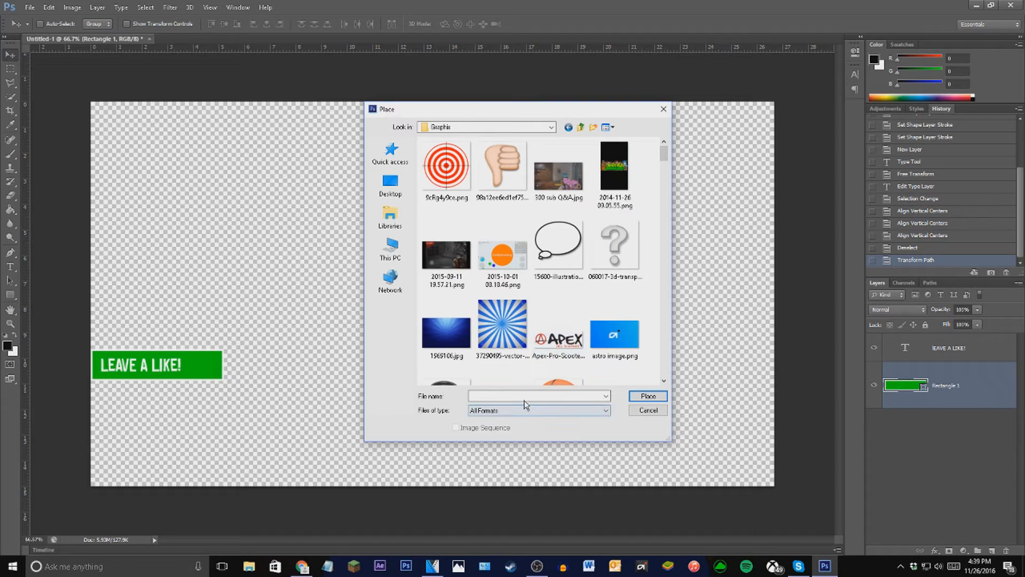
click(512, 394)
text(har)
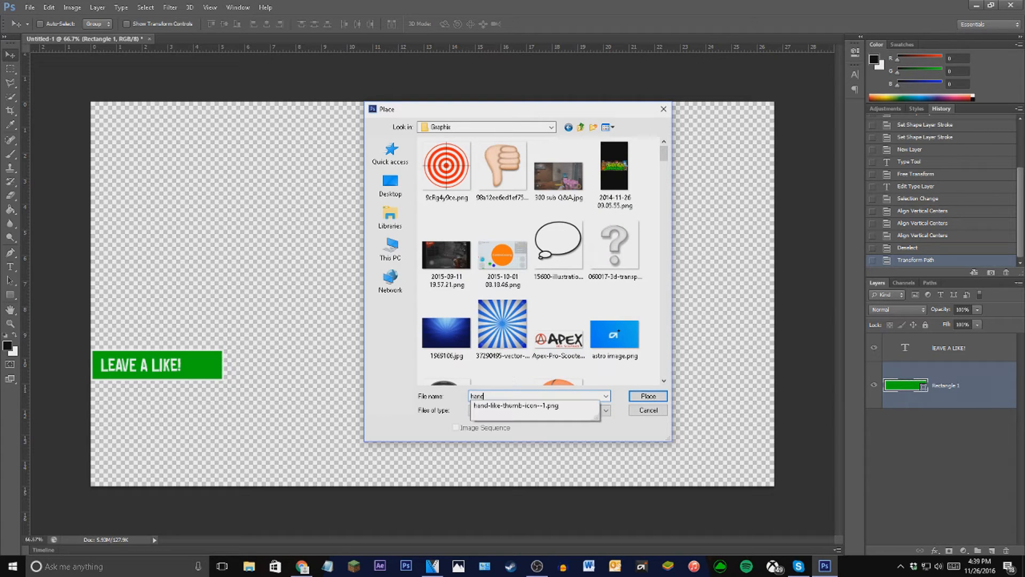
click(648, 398)
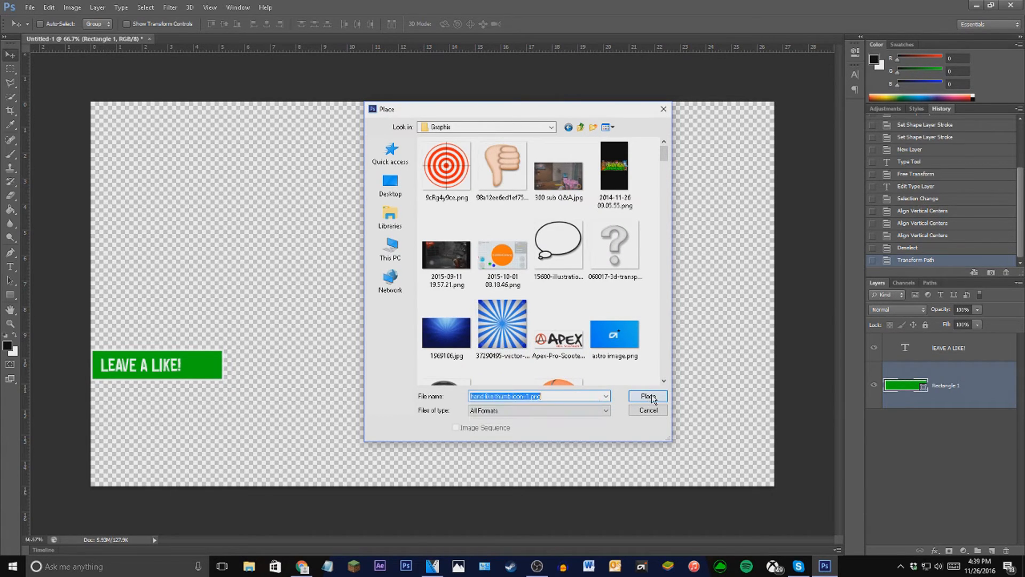
Rotate the placed thumbs-up about 14° clockwise, shrink it, set it over the green bar's right end, and commit the placement
drag(431, 320, 393, 360)
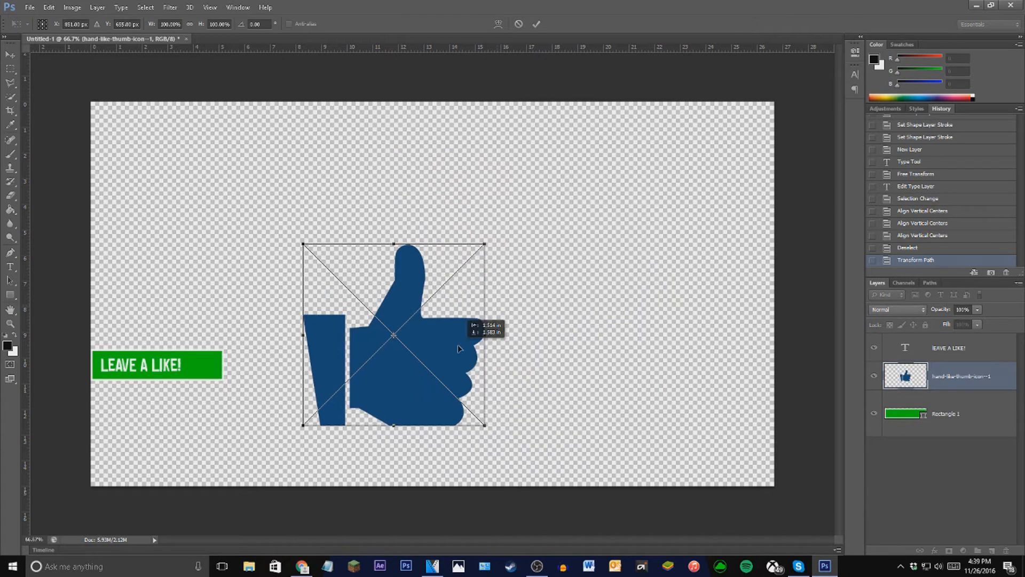
drag(521, 195, 549, 235)
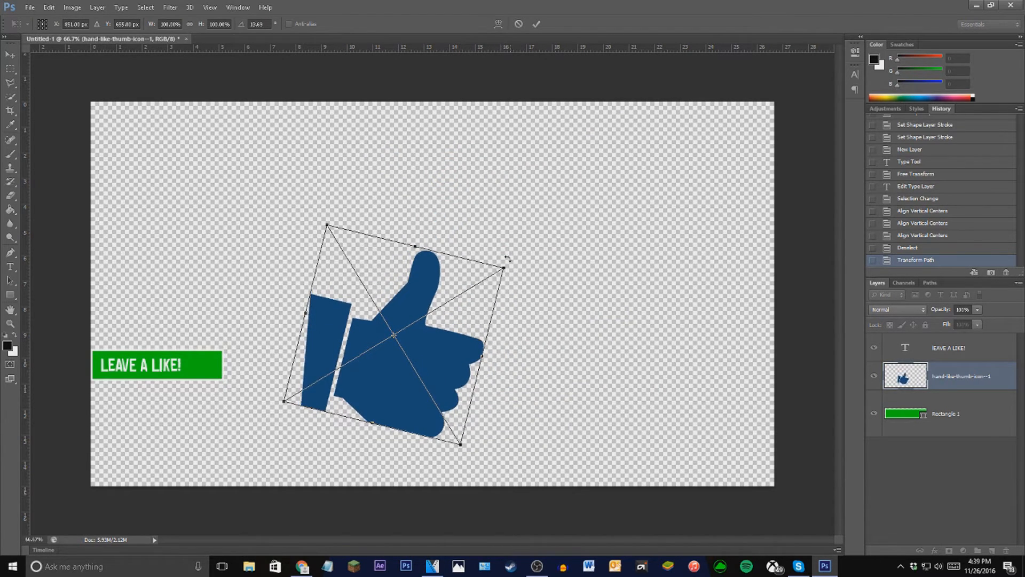
drag(507, 266, 255, 338)
key(Return)
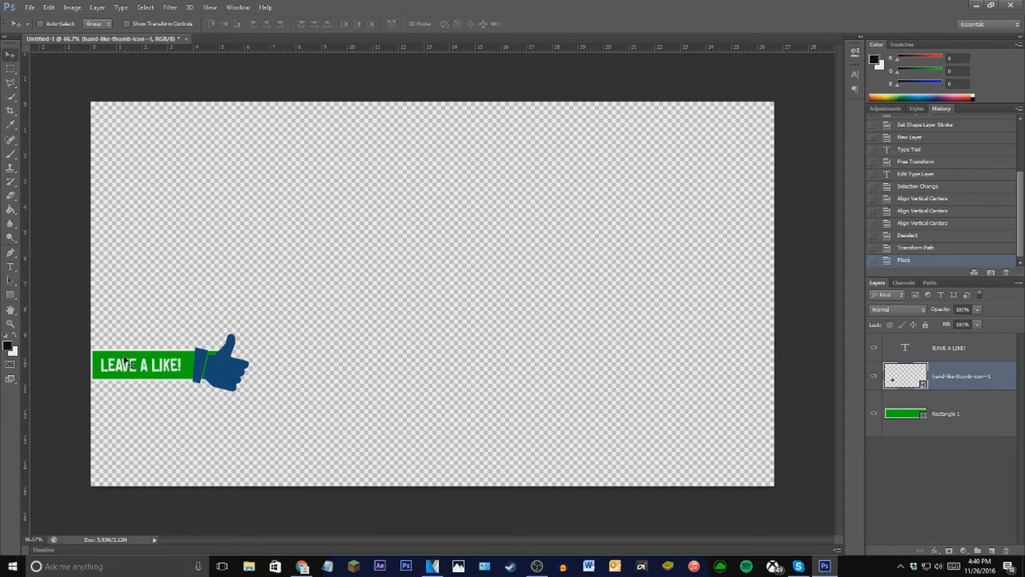
Copy the hex code of the green rectangle's fill color and leave the fill unchanged
click(942, 416)
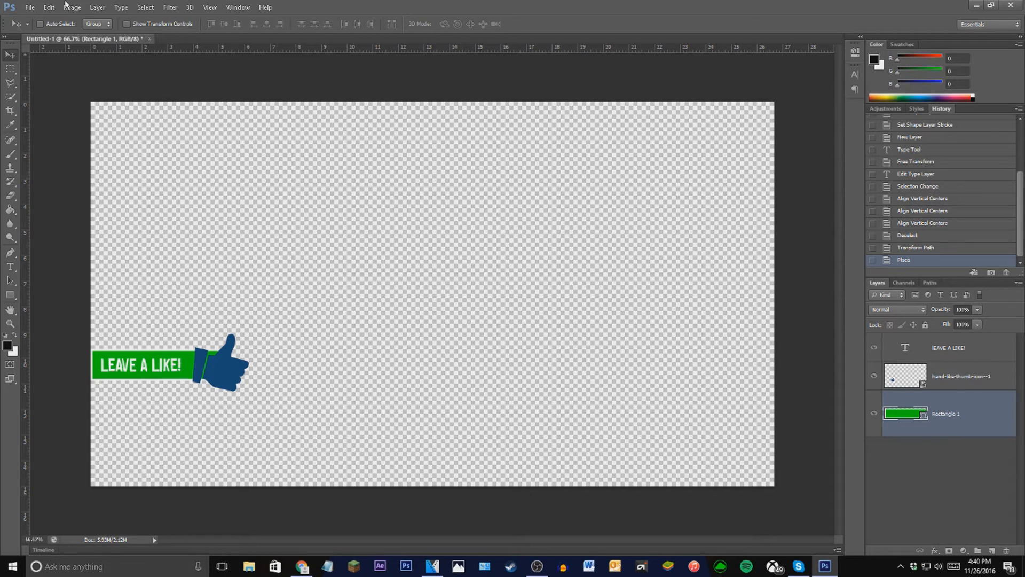
click(14, 293)
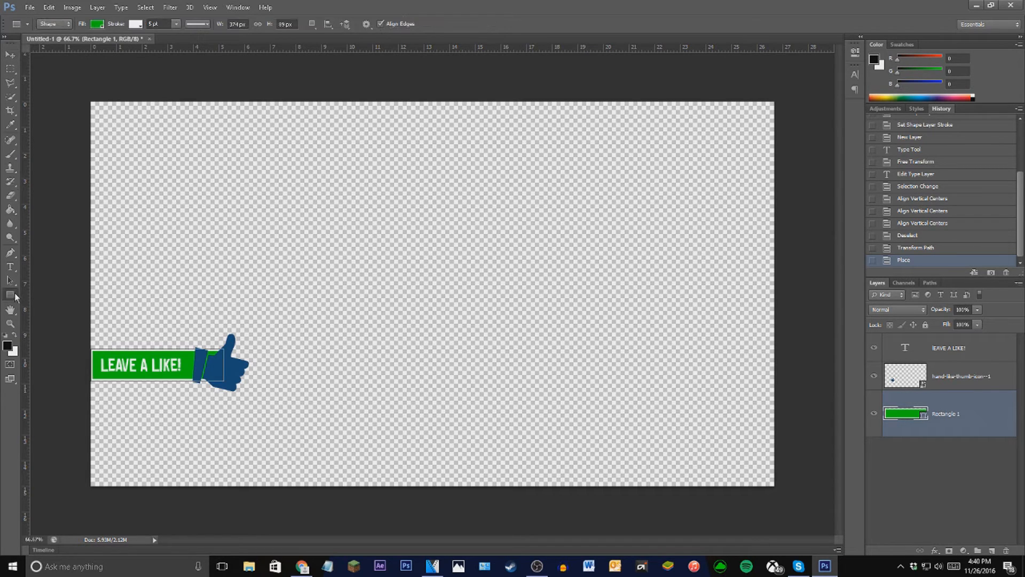
click(99, 24)
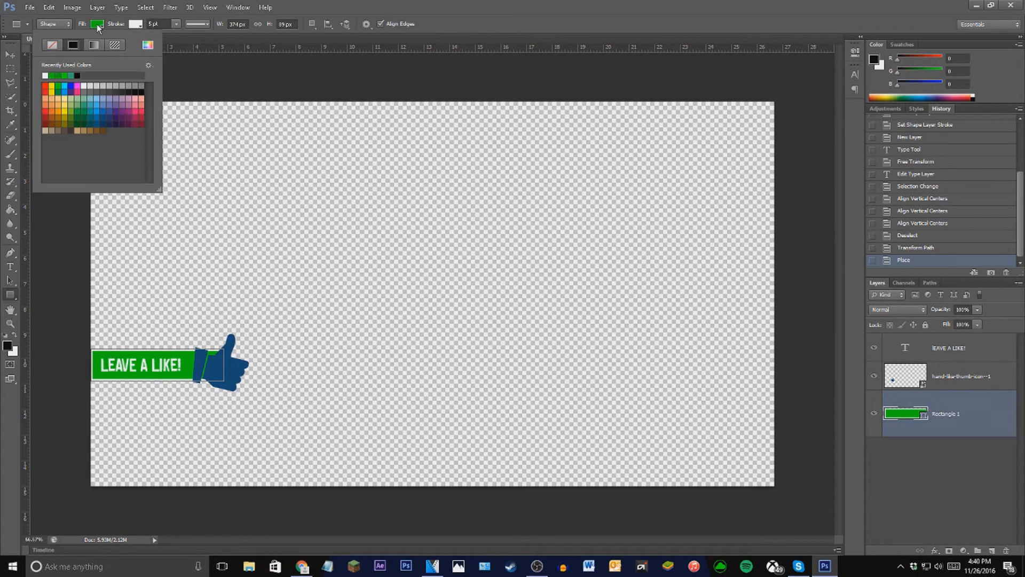
click(150, 46)
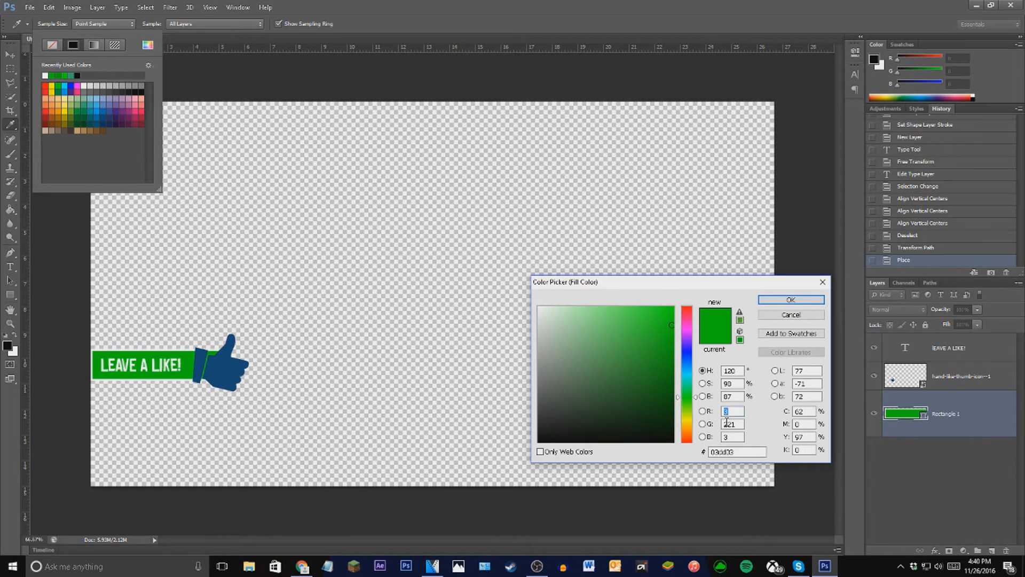
click(736, 451)
key(ctrl+c)
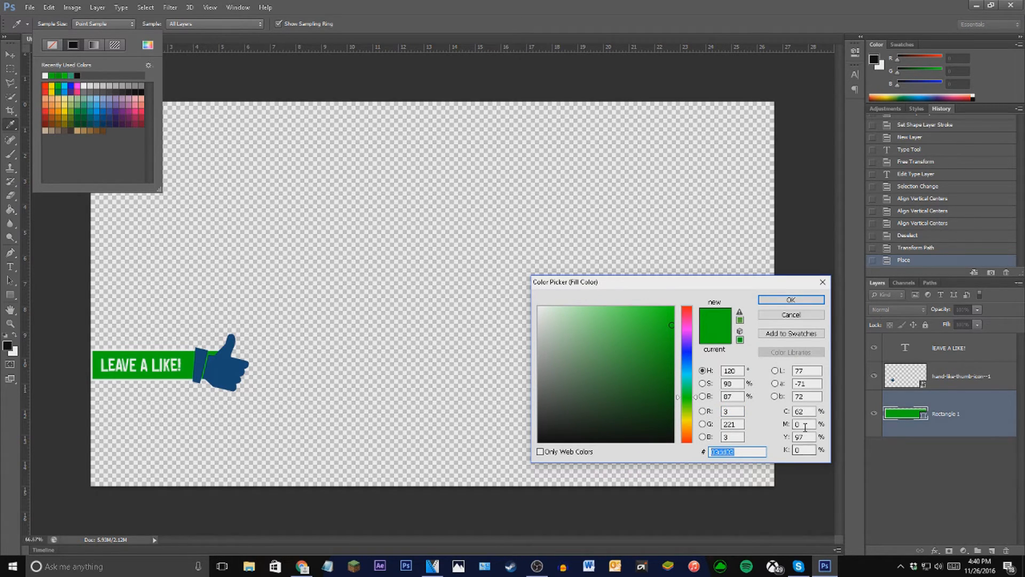
click(821, 278)
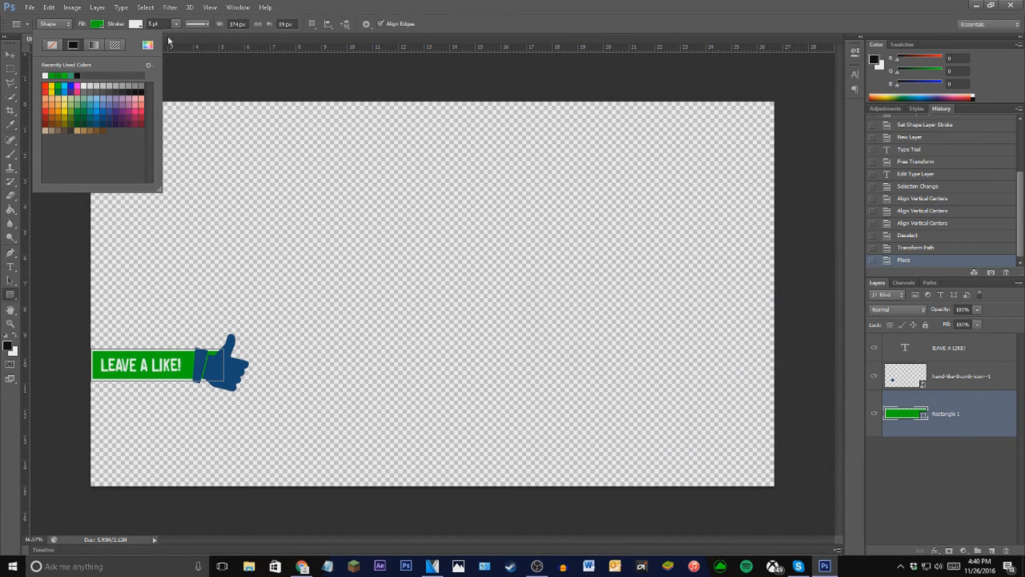
click(186, 46)
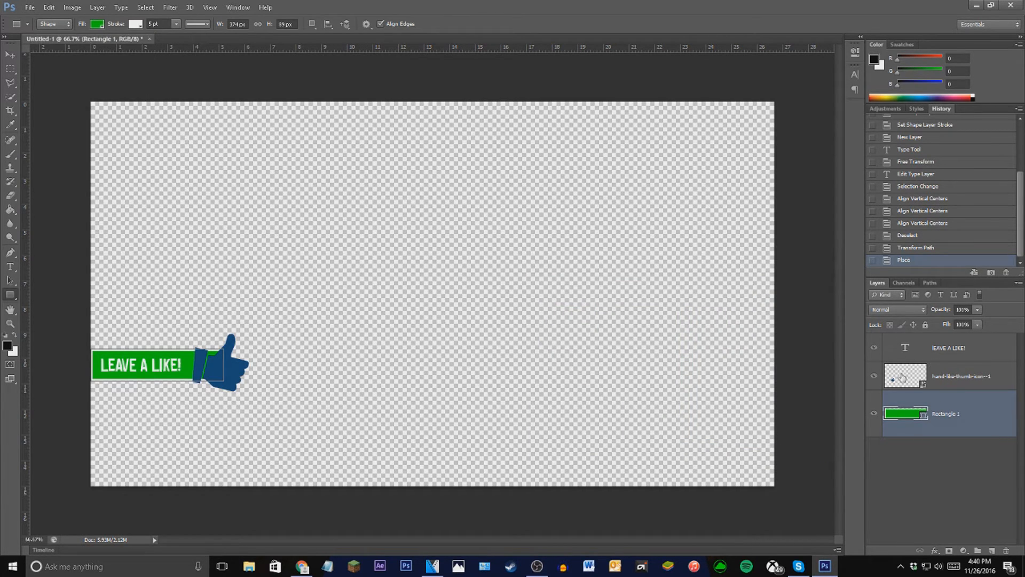
Try a Color Overlay in the copied green 03dd03 on the blue thumbs-up layer
click(933, 384)
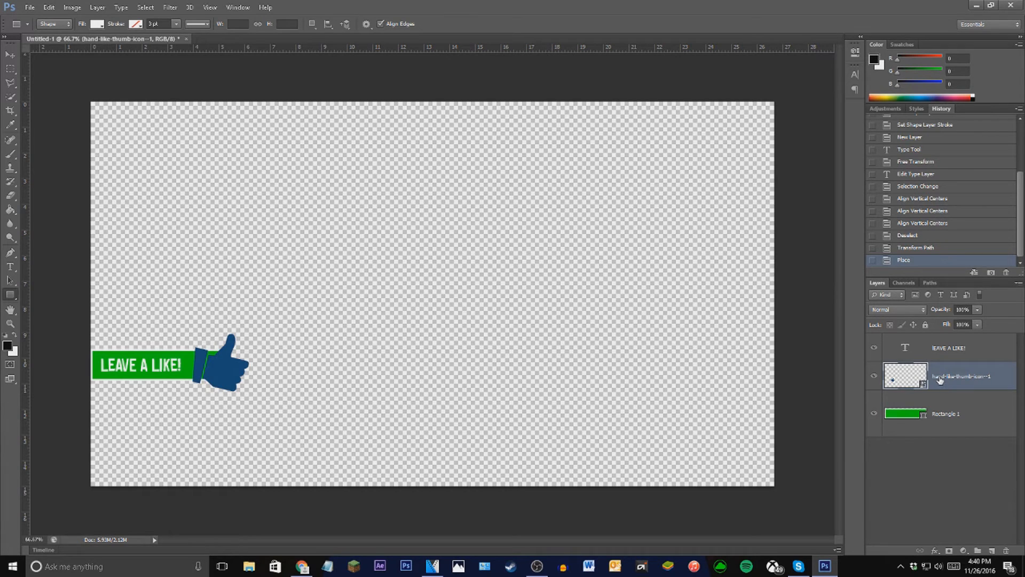
right_click(938, 379)
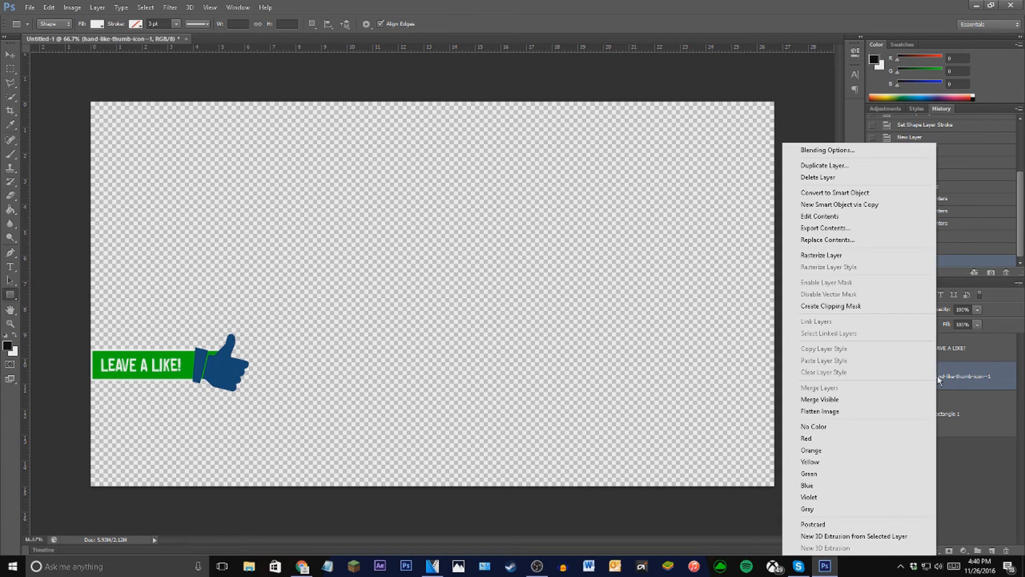
click(857, 151)
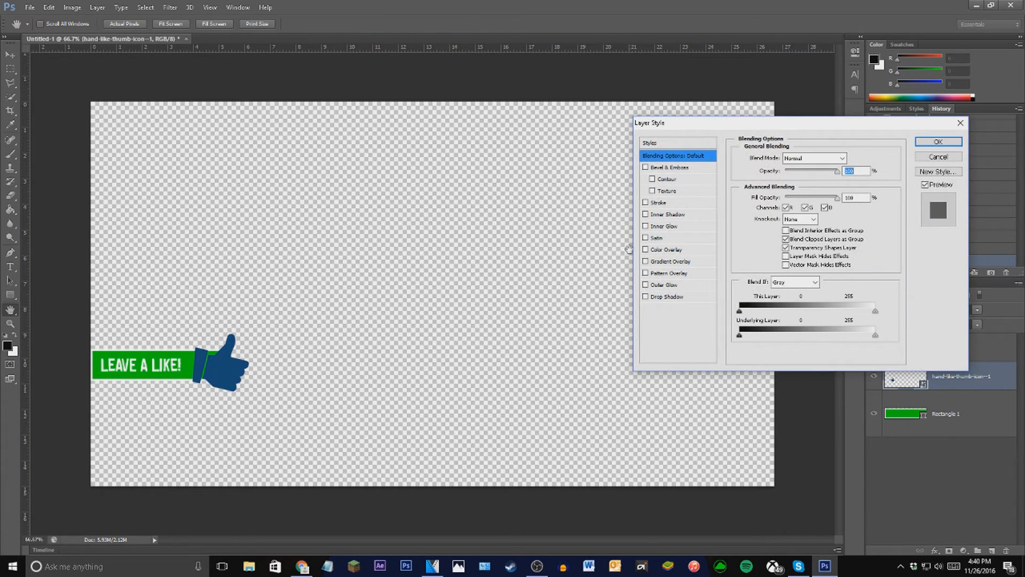
click(662, 250)
click(851, 159)
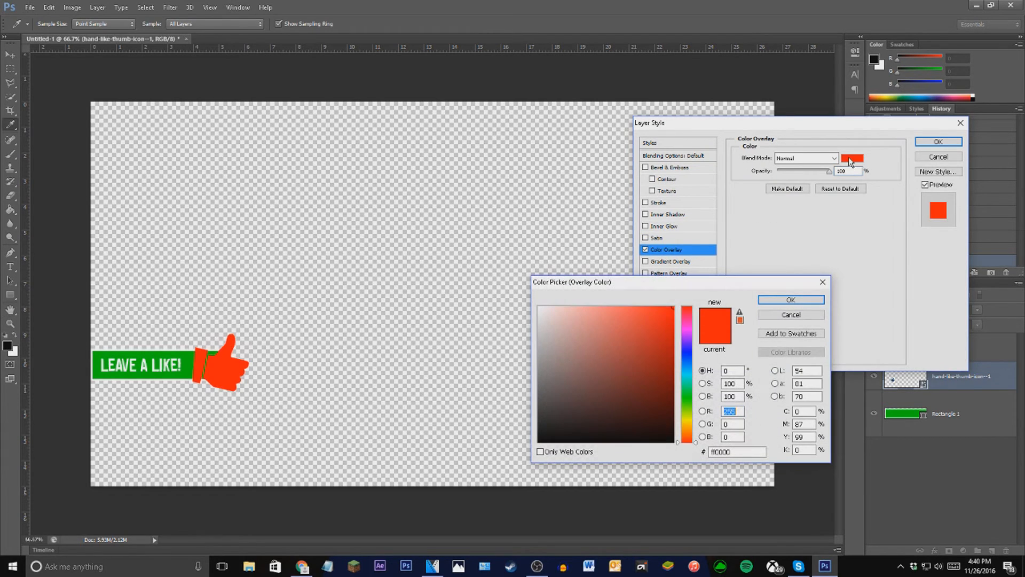
click(747, 452)
key(ctrl+v)
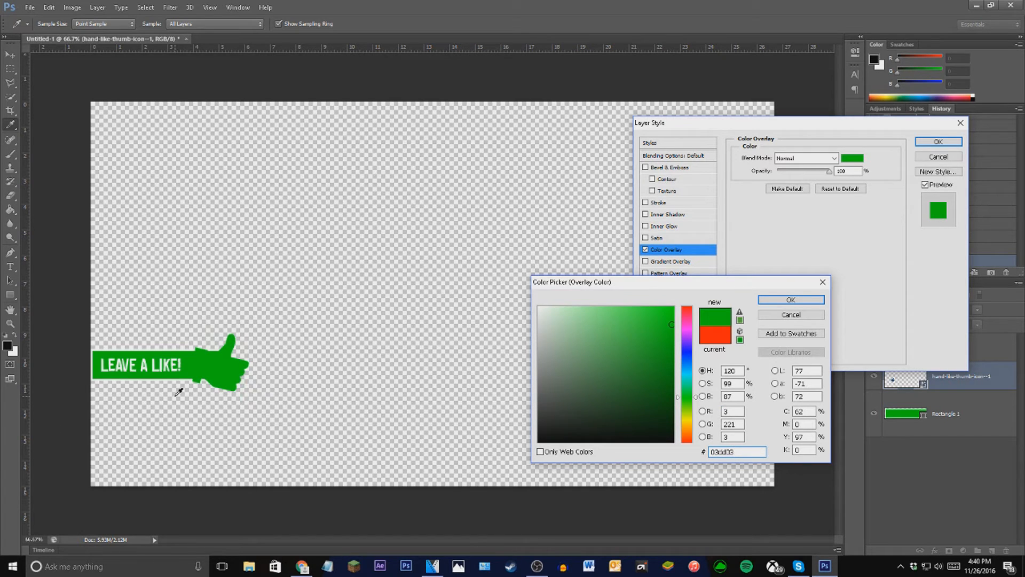
click(780, 302)
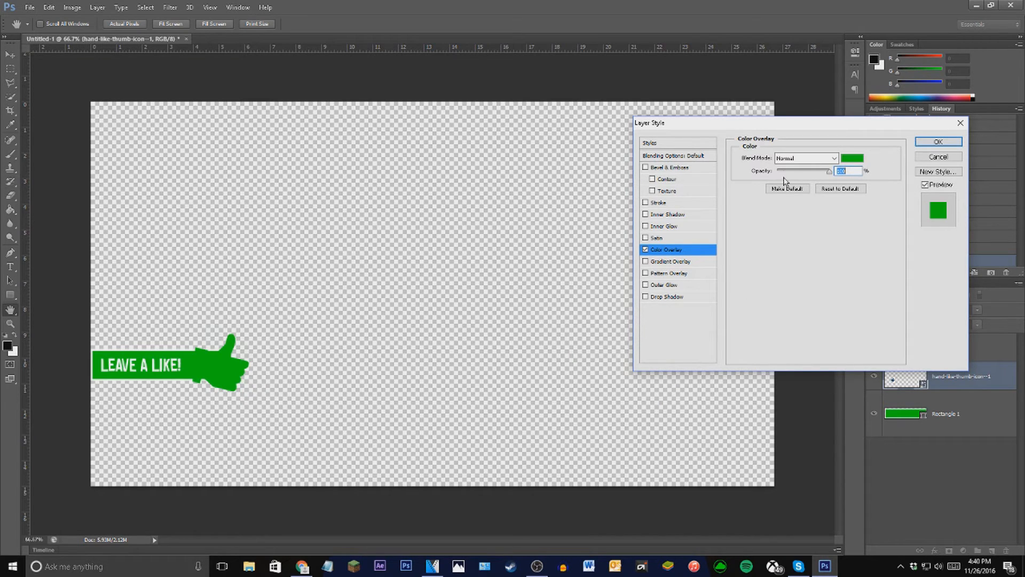
Try a Stroke with a new color around the blue thumbs-up and discard its layer style changes
click(659, 203)
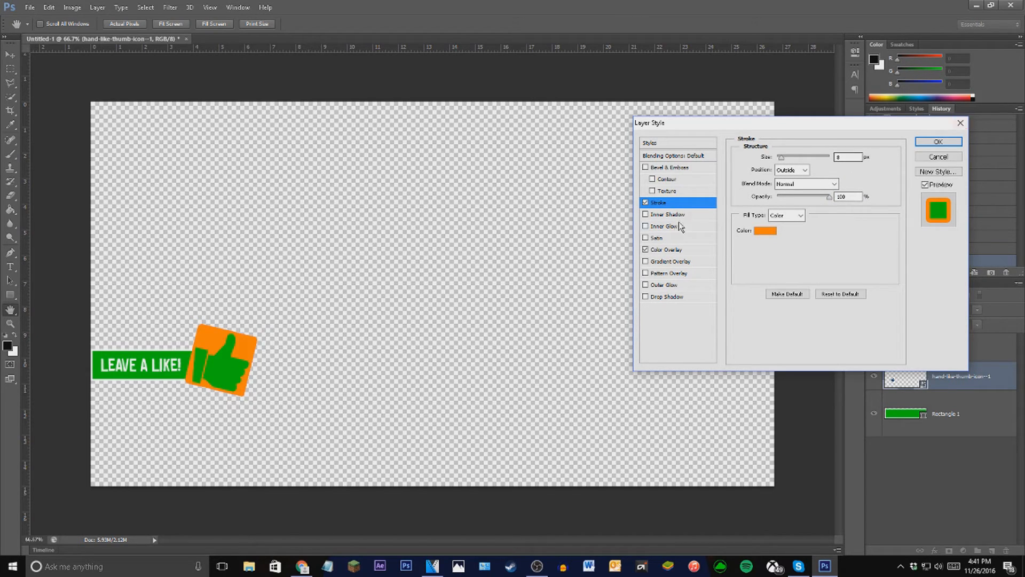
click(765, 230)
drag(641, 352, 573, 305)
click(822, 281)
click(954, 128)
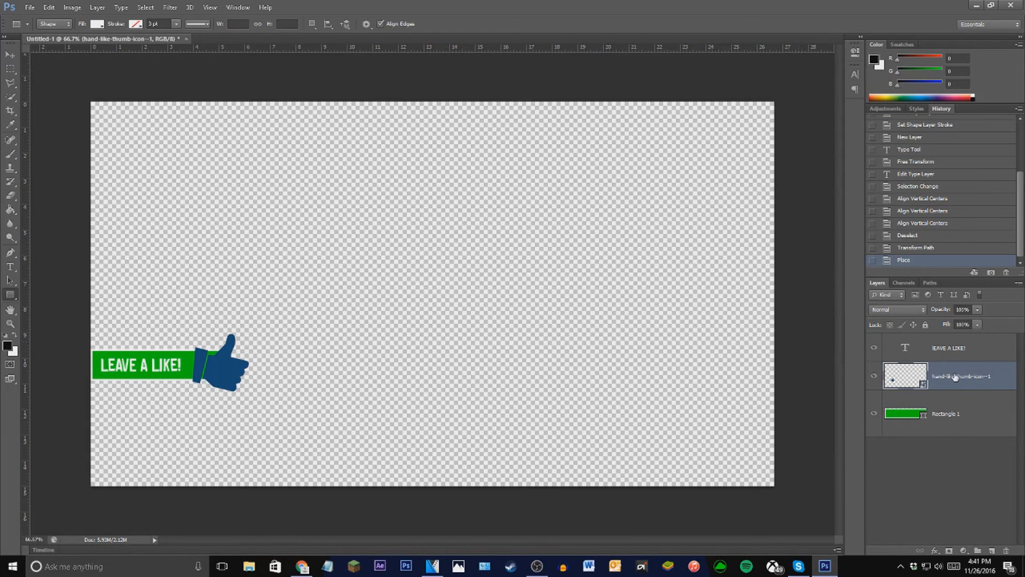
Delete the blue thumbs-up layer and place like.png from the Graphix folder on a new layer above the green rectangle
key(Delete)
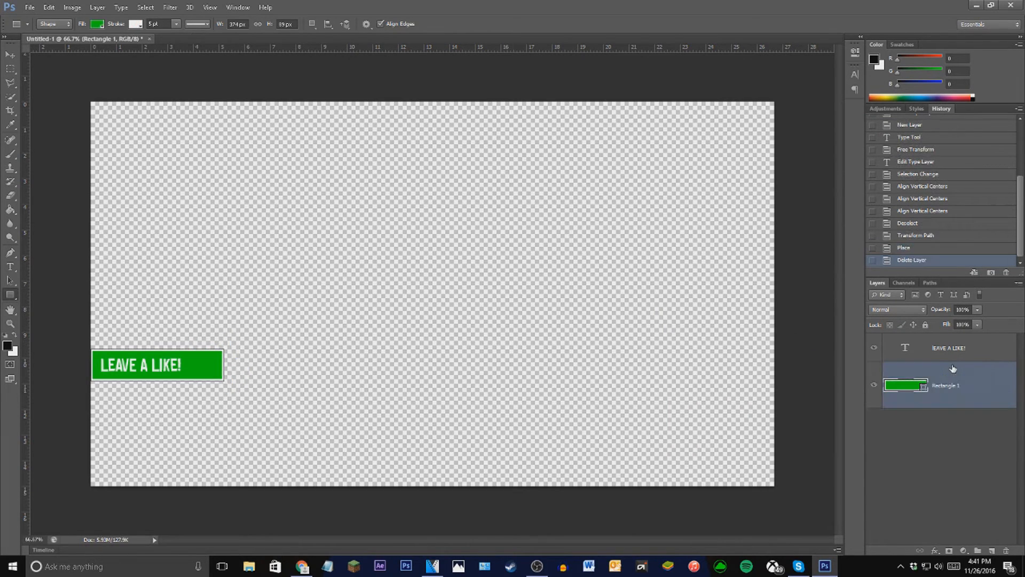
click(991, 551)
click(30, 7)
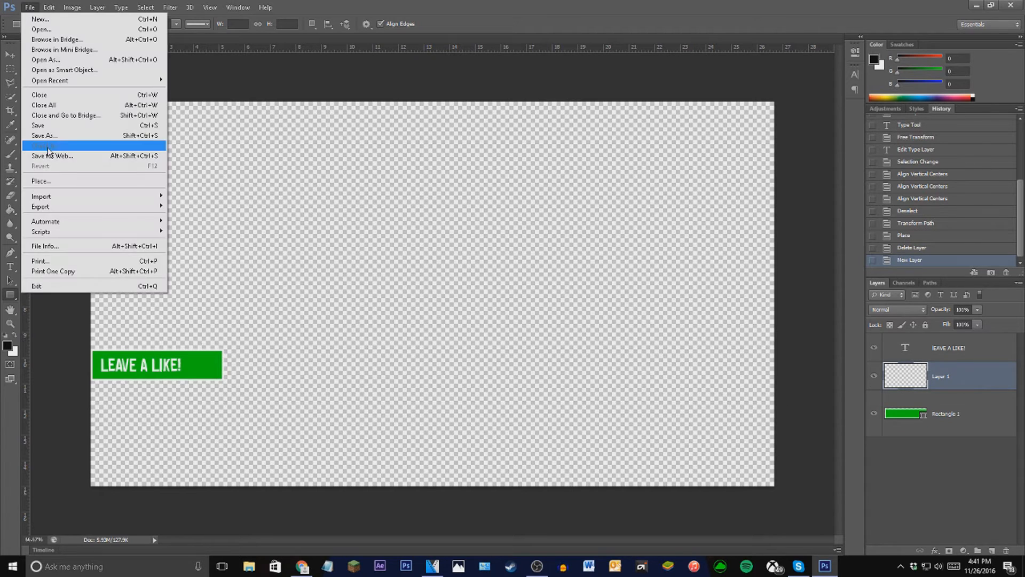
click(150, 183)
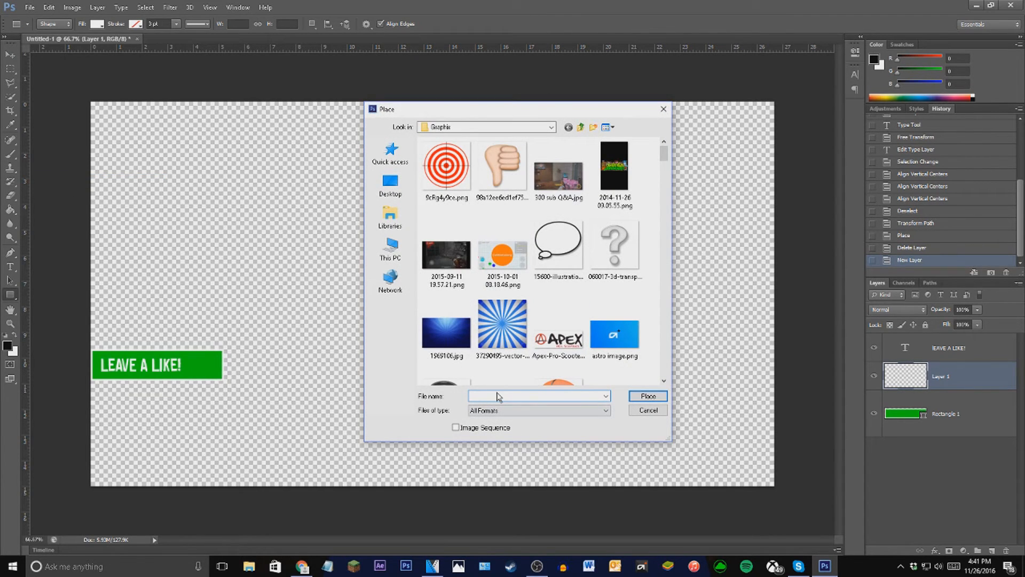
text(like button.png)
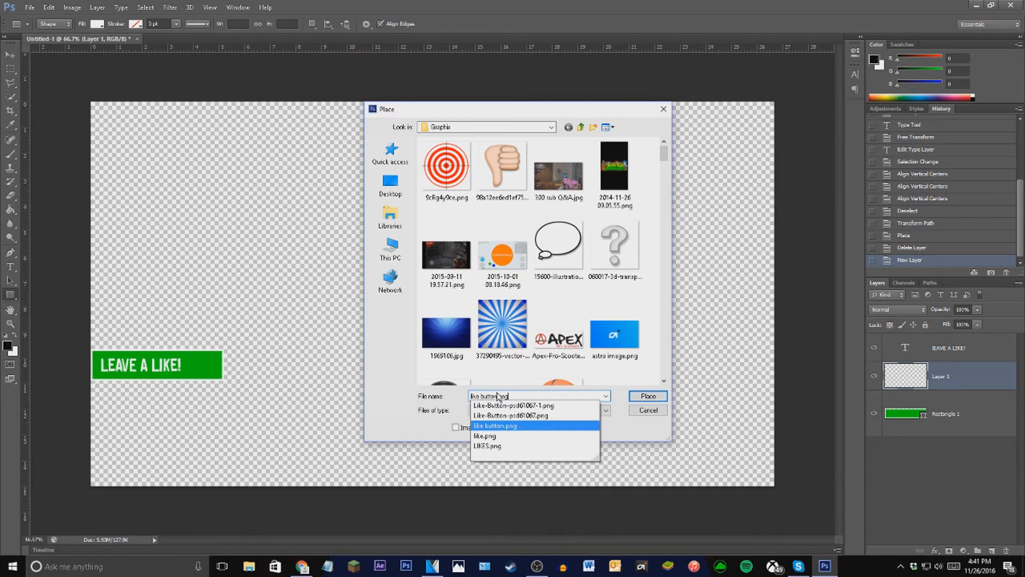
click(485, 435)
key(Return)
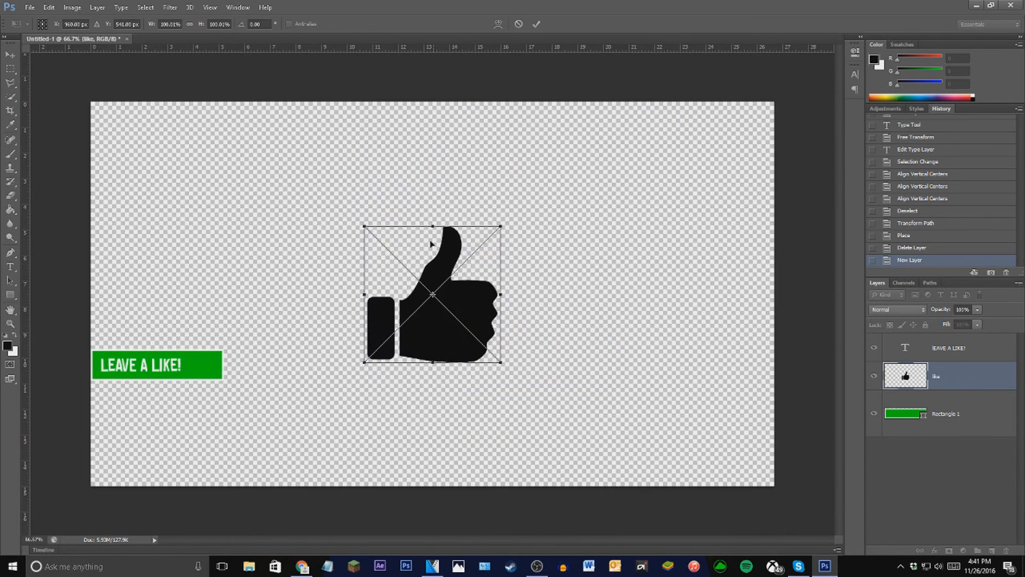
Rotate the black thumbs-up about 13° clockwise, shrink it, and set it over the green bar's right end, nudged slightly left
drag(534, 212, 457, 276)
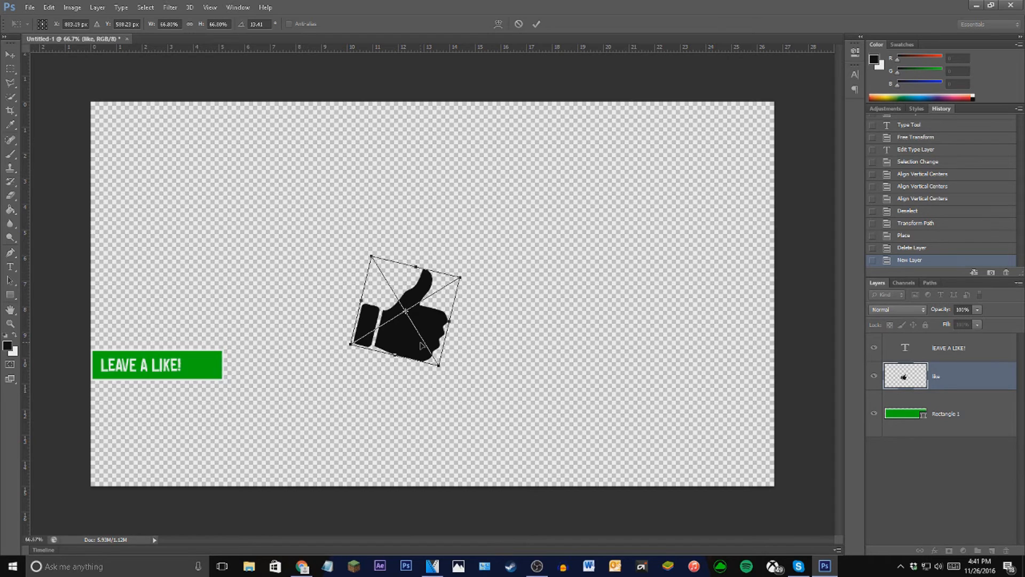
drag(424, 347, 269, 348)
drag(306, 277, 276, 296)
drag(253, 340, 244, 369)
key(Return)
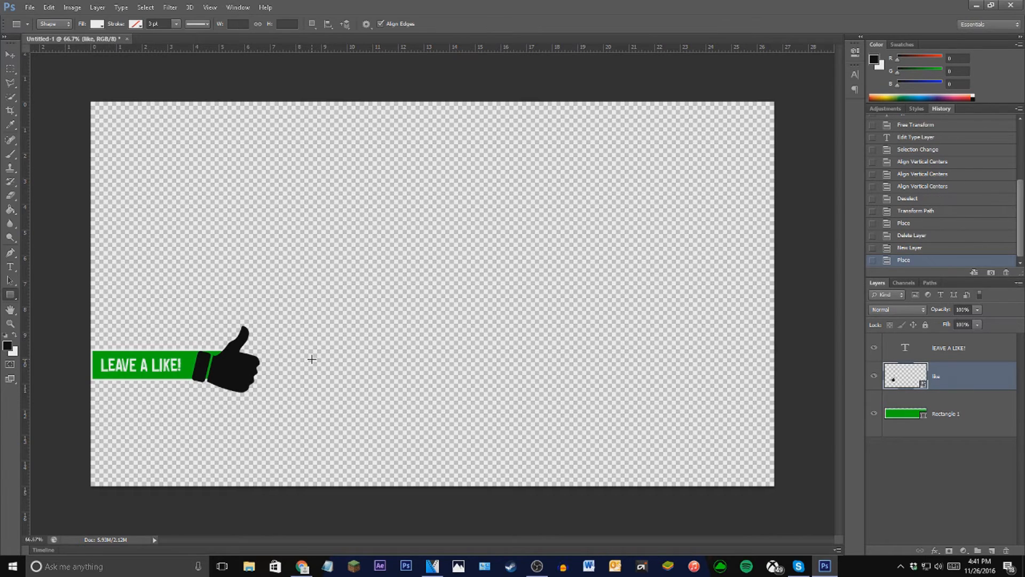
key(ctrl+t)
drag(312, 359, 313, 359)
key(Return)
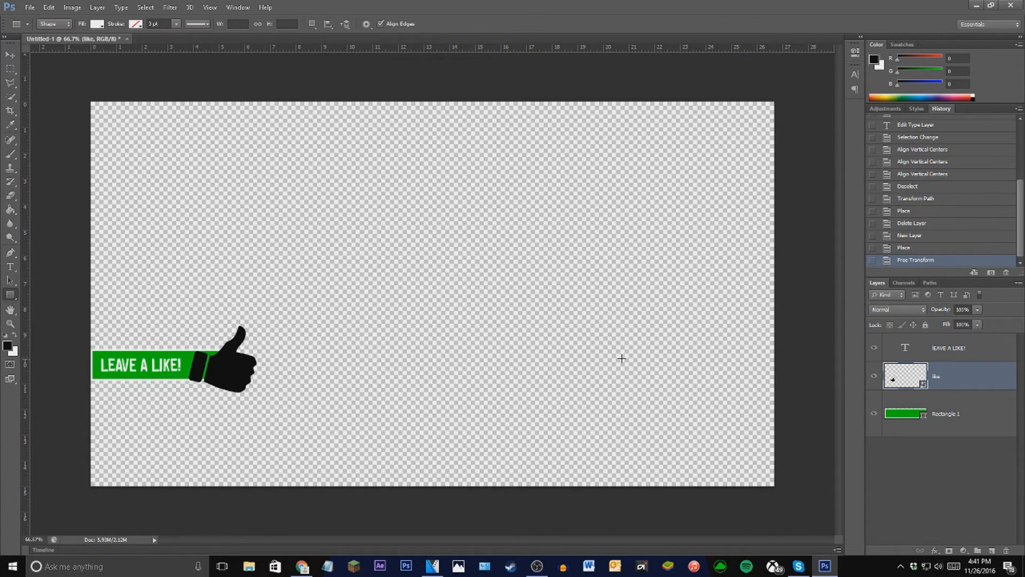
Add a Color Overlay in green 03dd03 to the thumbs-up layer
right_click(935, 378)
click(915, 126)
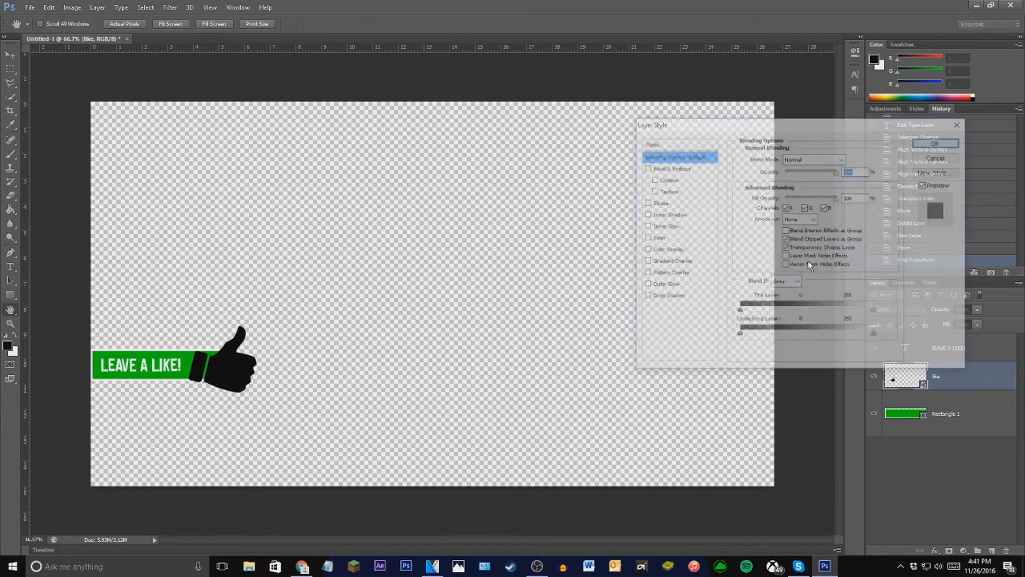
click(666, 249)
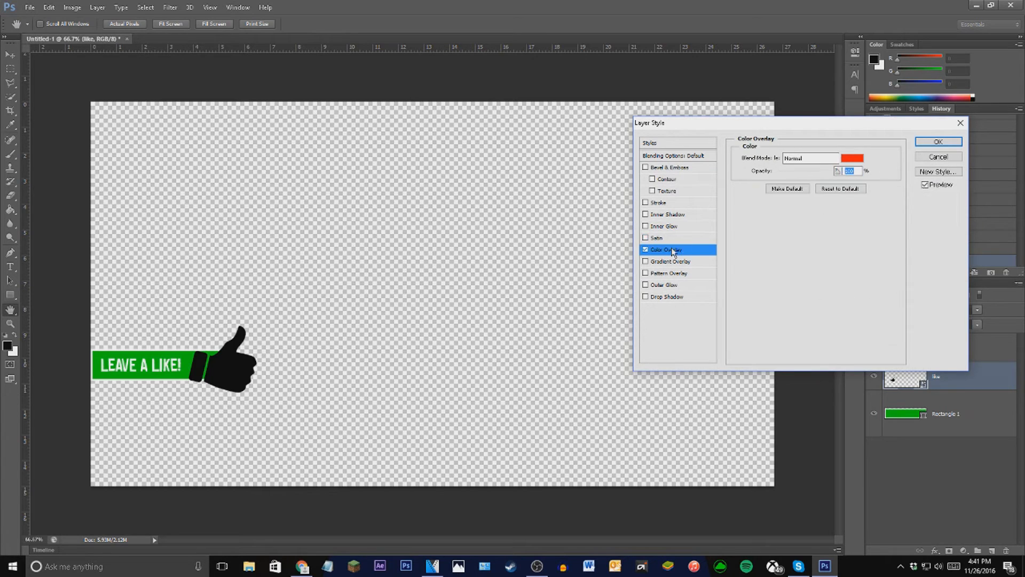
click(851, 157)
click(737, 451)
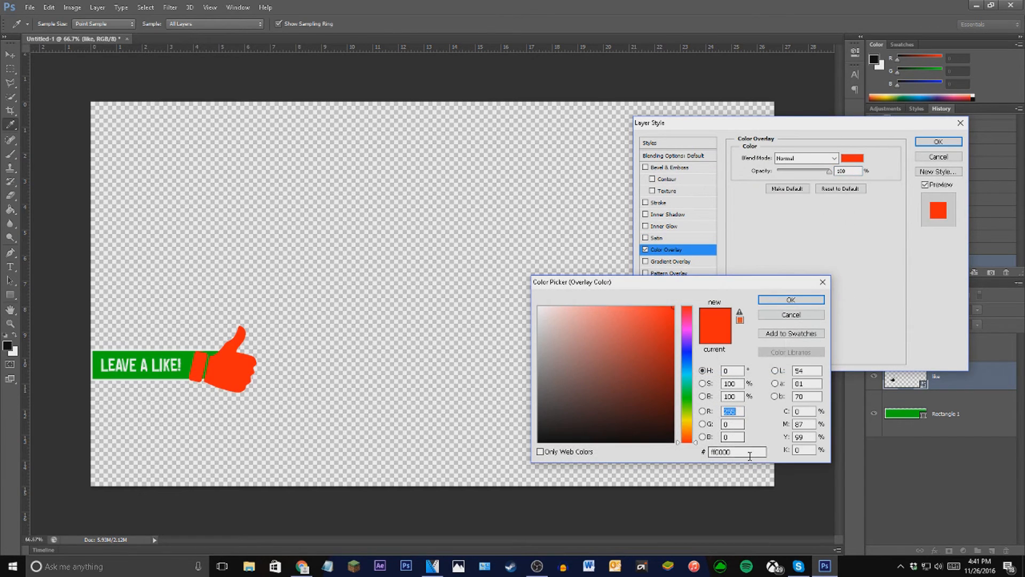
text(009900)
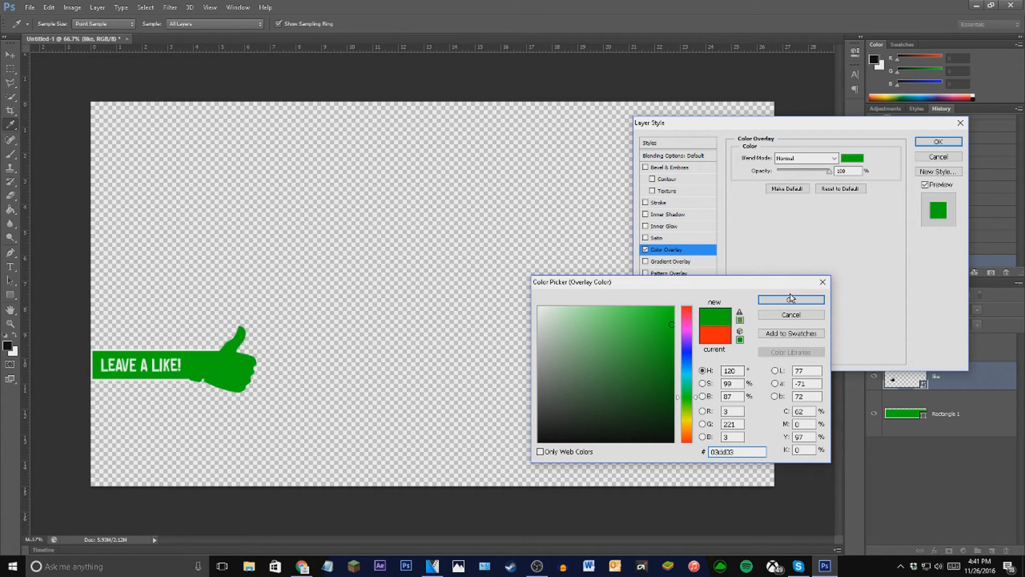
click(790, 299)
Add a white (ffffff) 5 px outside Stroke to the thumbs-up and apply the layer style
click(658, 203)
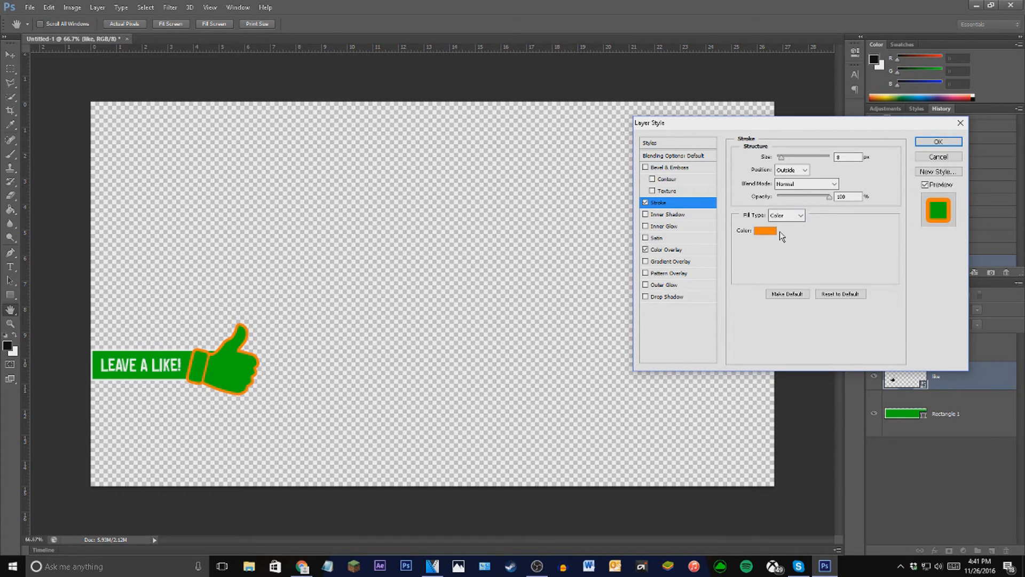
click(769, 231)
click(332, 231)
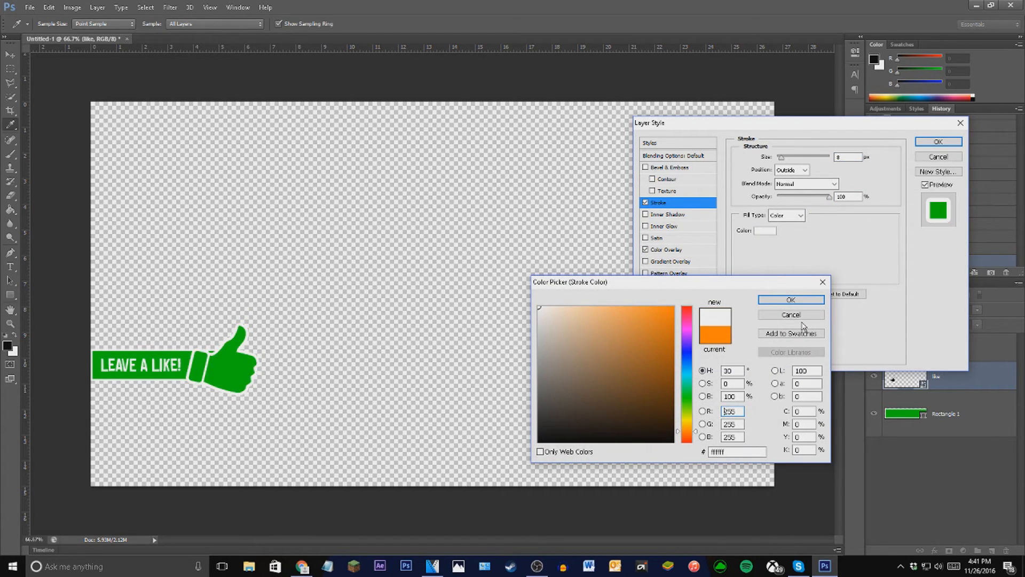
click(791, 299)
click(853, 158)
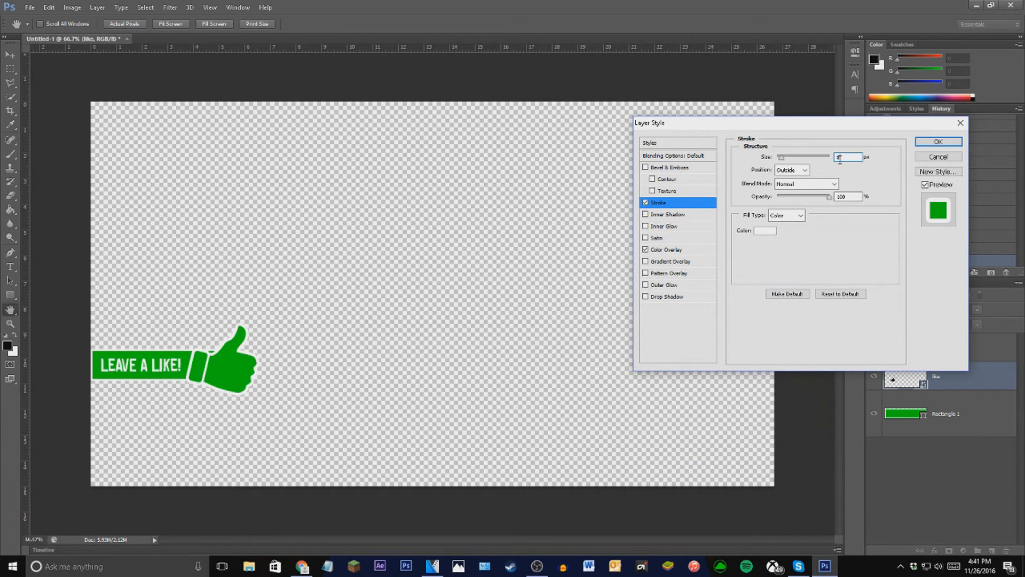
text(5)
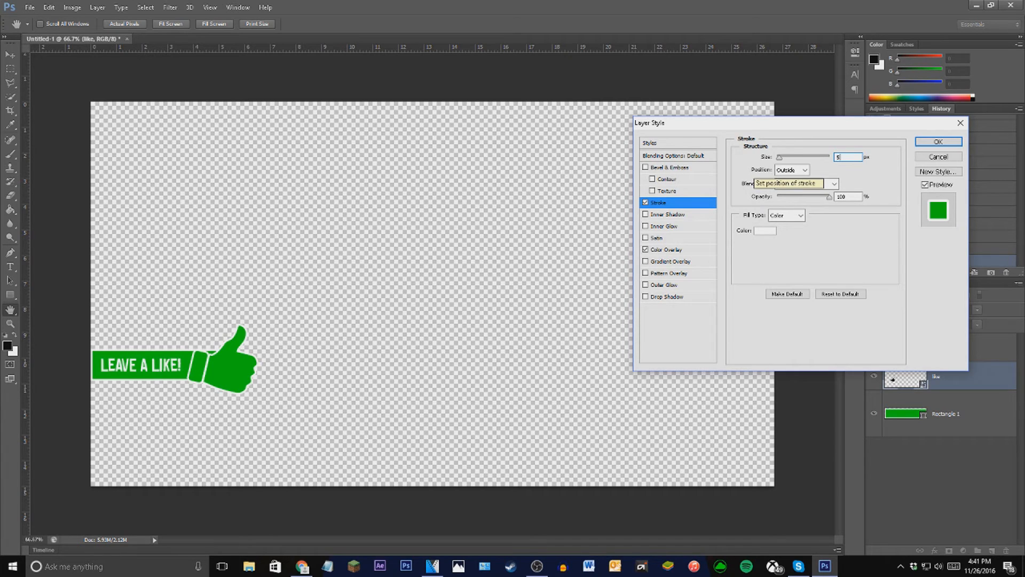
click(938, 143)
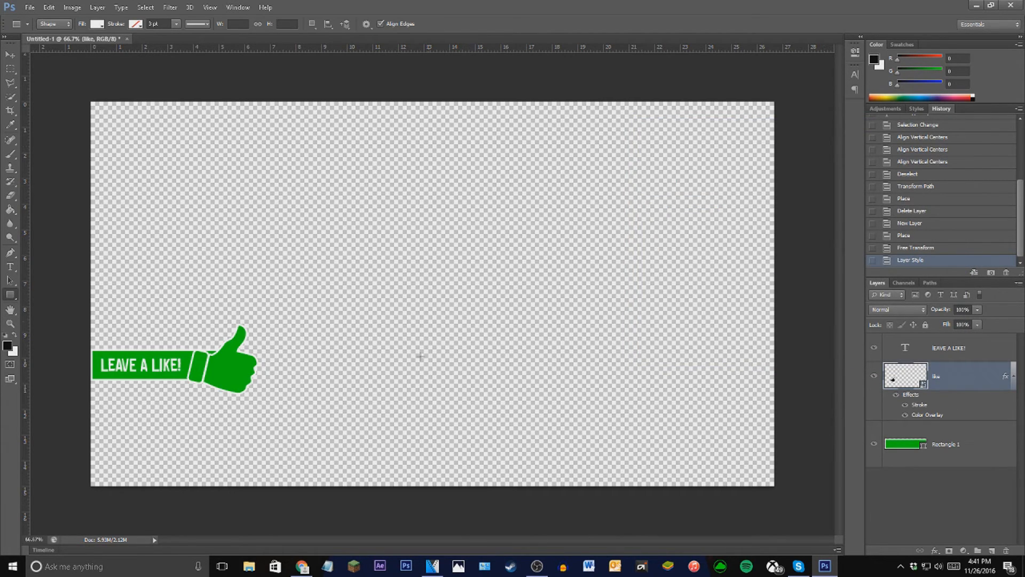
Move the thumbs-up slightly upward on the bar and collapse its layer effects list
key(ctrl+t)
drag(203, 354, 201, 350)
key(Return)
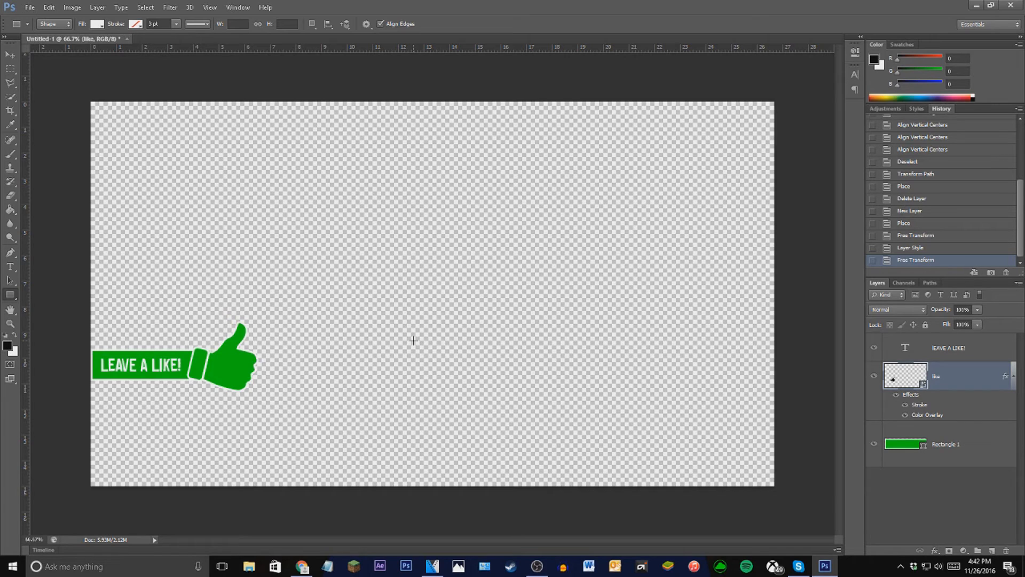
click(1014, 377)
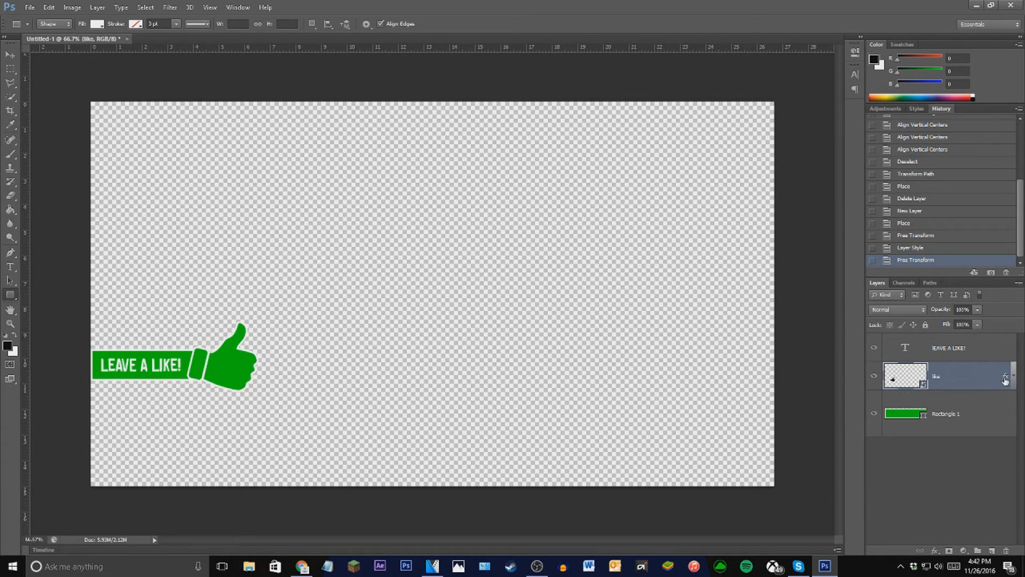
click(1015, 420)
click(952, 347)
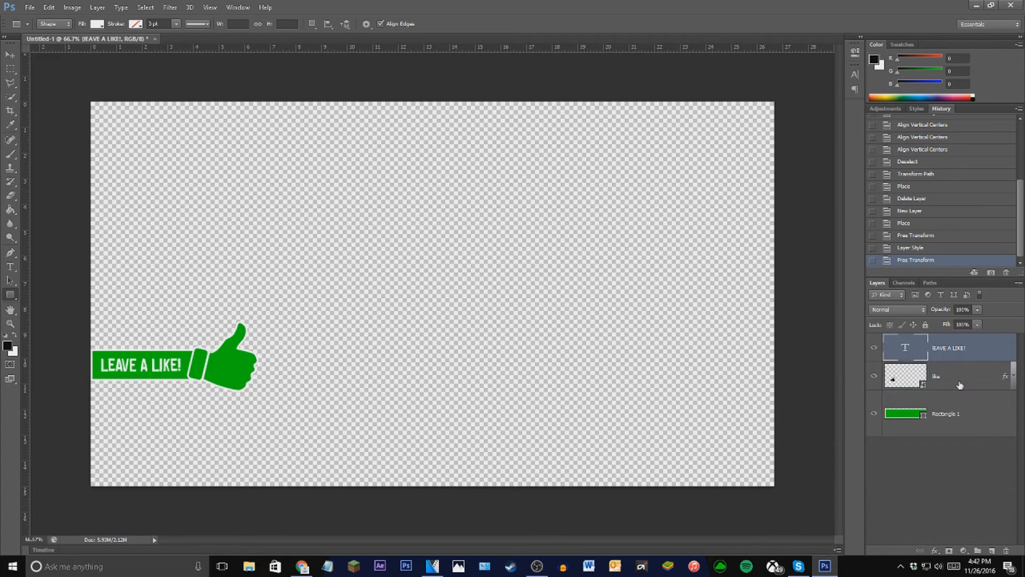
click(897, 368)
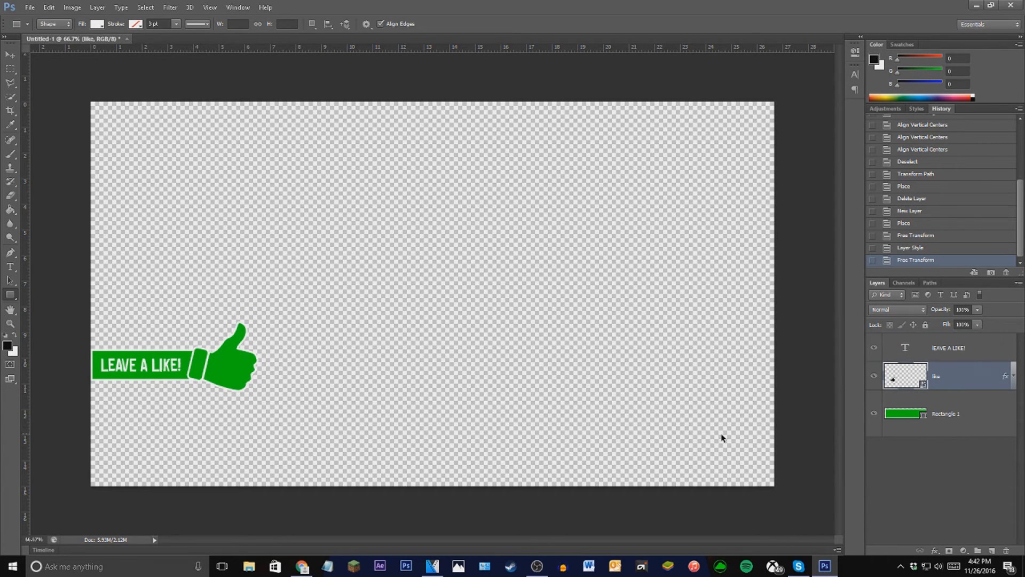
key(ctrl+shift+s)
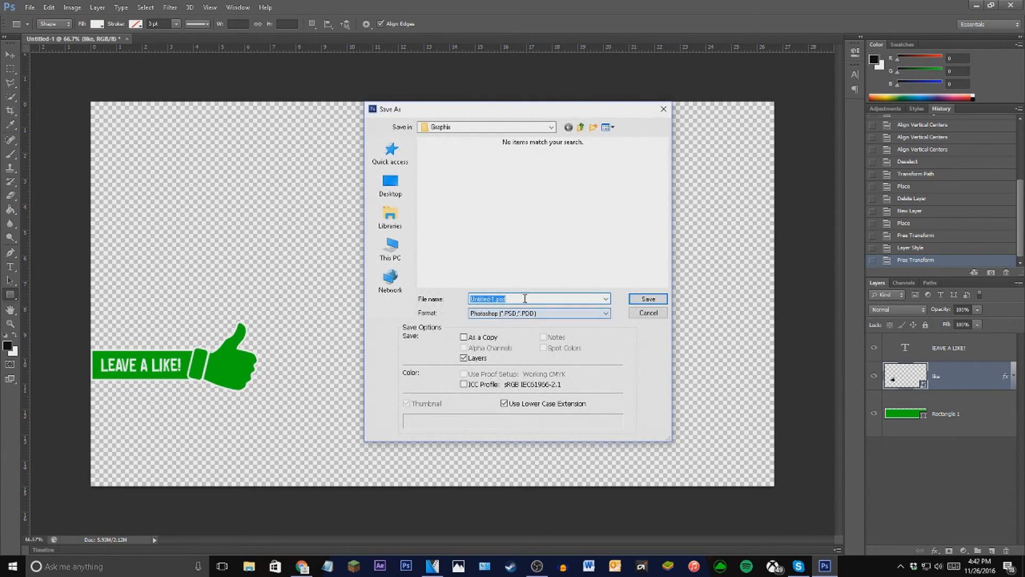
click(497, 300)
click(398, 213)
click(665, 108)
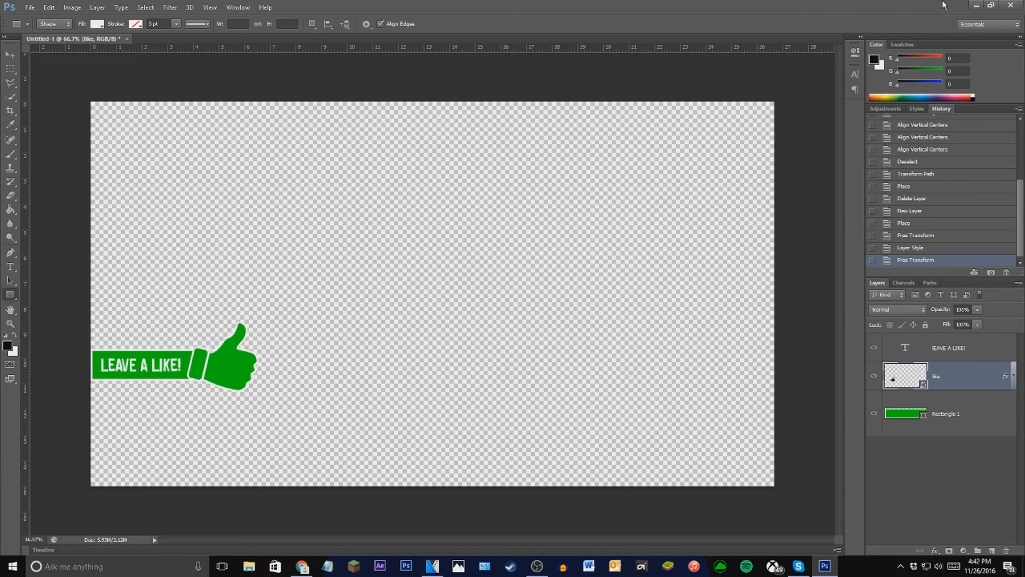
click(975, 5)
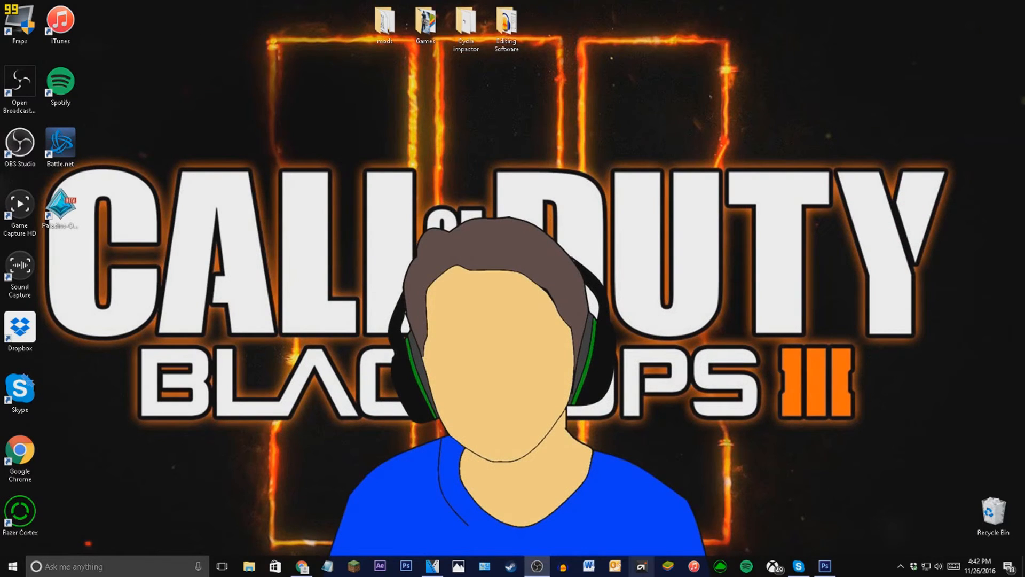
click(433, 566)
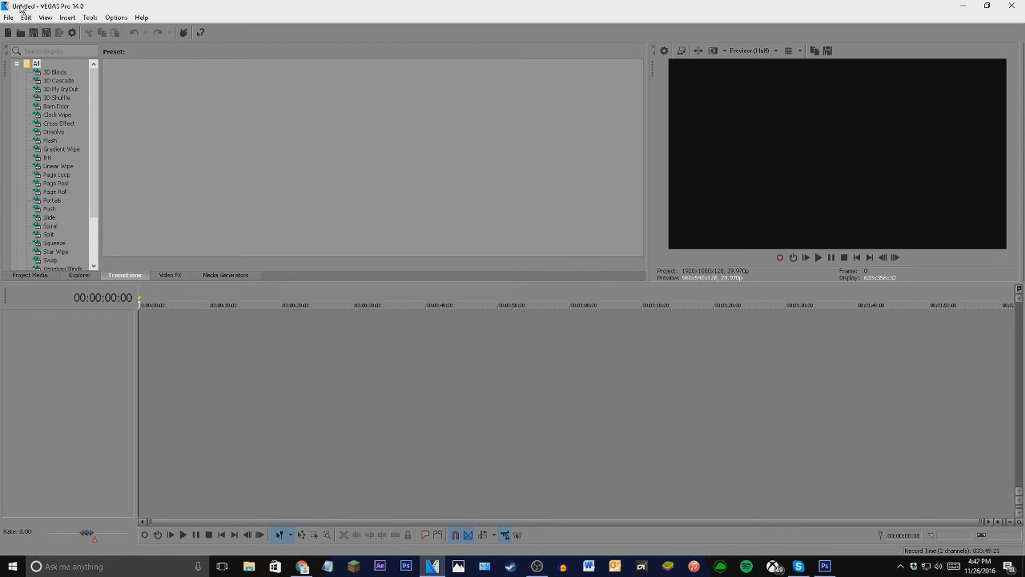
click(20, 32)
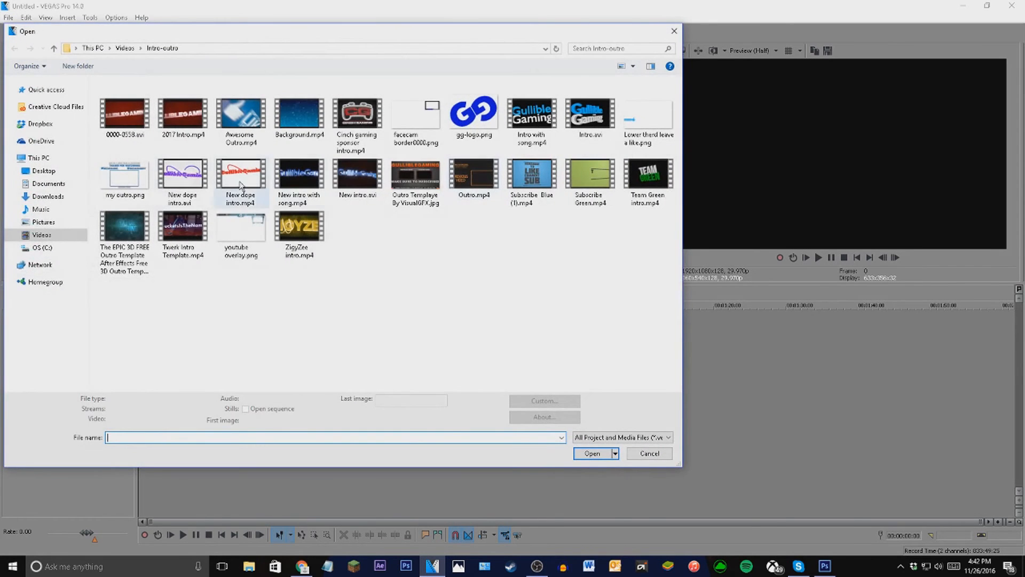
click(50, 223)
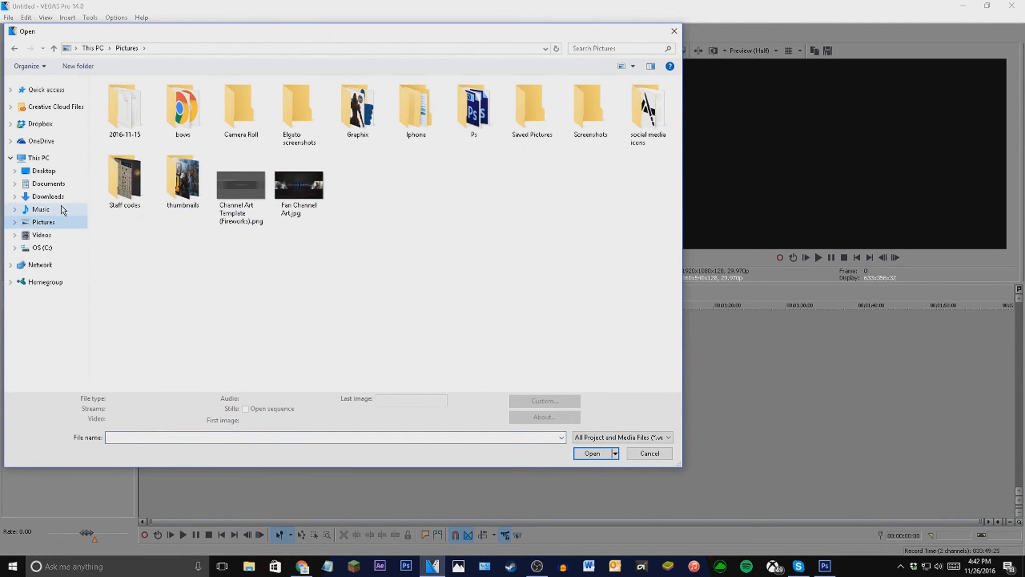
click(42, 235)
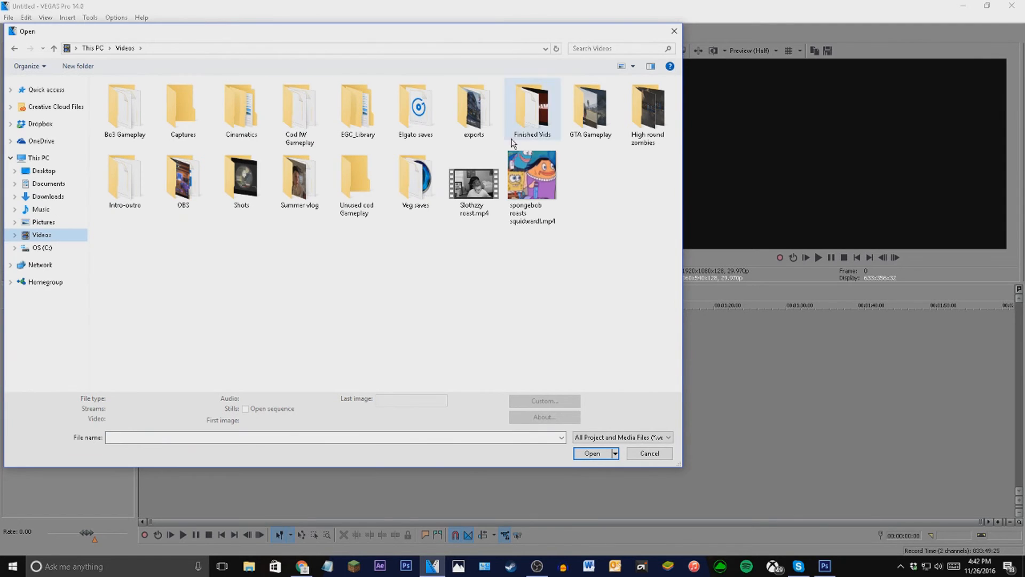
double_click(579, 111)
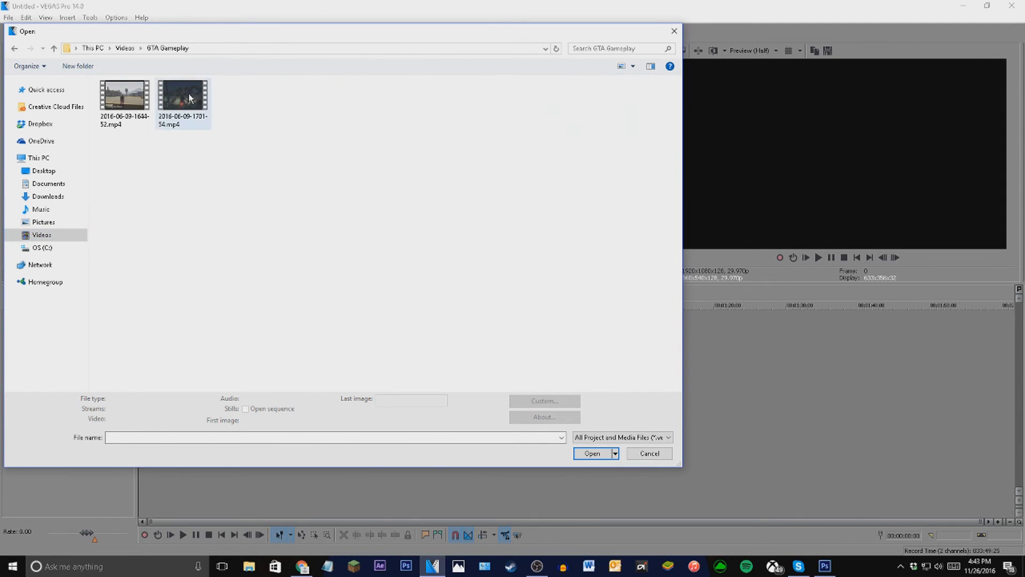
click(123, 99)
click(591, 463)
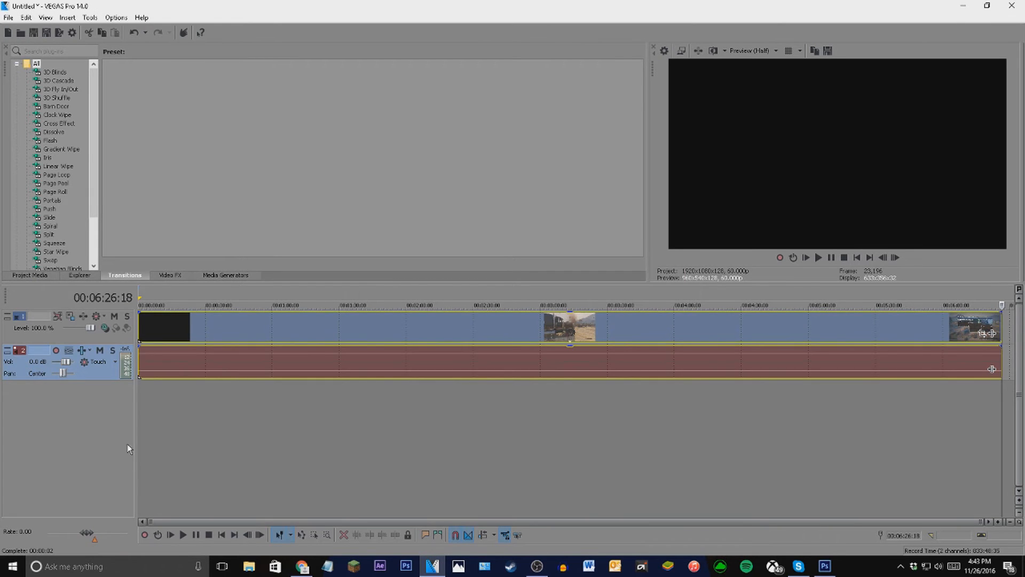
Insert an empty video track above the gameplay video and set the playhead at 00:02:31:07 on it
click(413, 327)
click(520, 336)
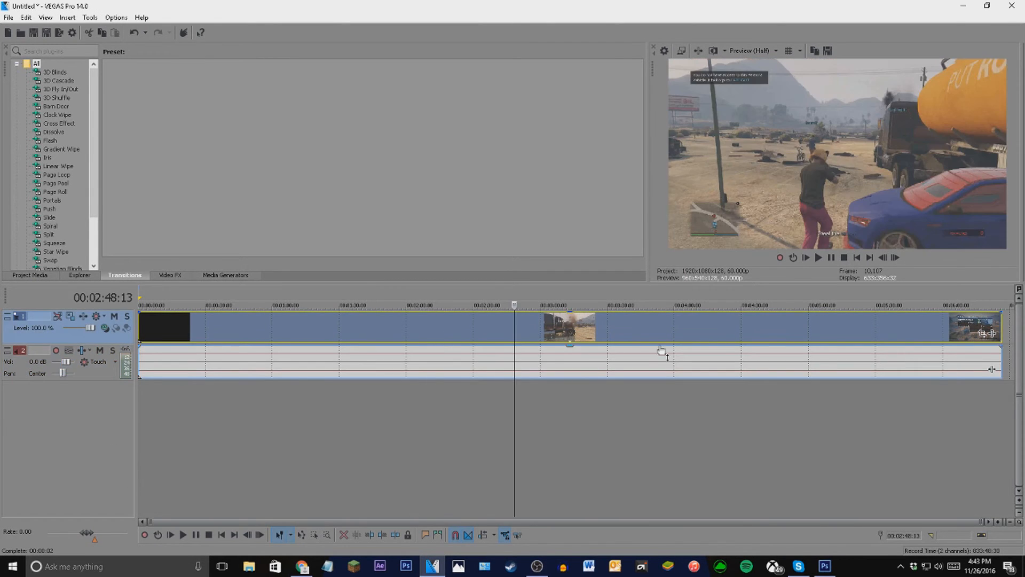
click(476, 337)
click(513, 336)
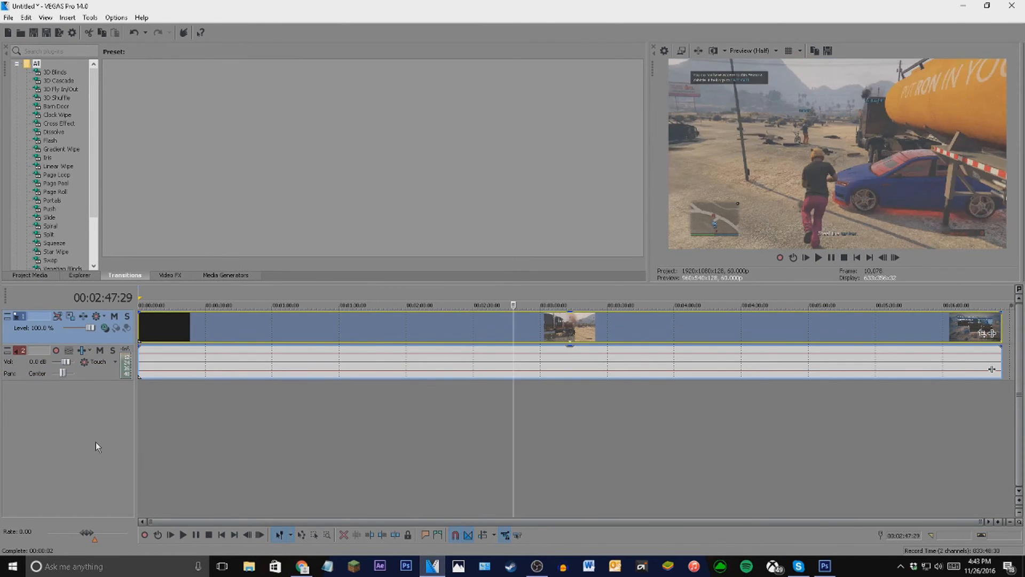
right_click(95, 441)
click(137, 473)
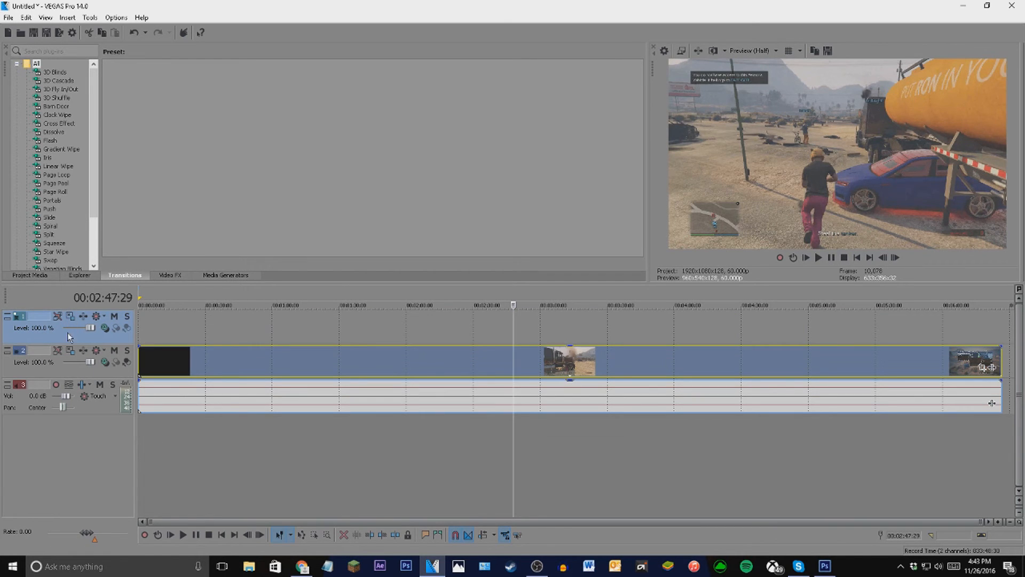
click(466, 332)
click(475, 326)
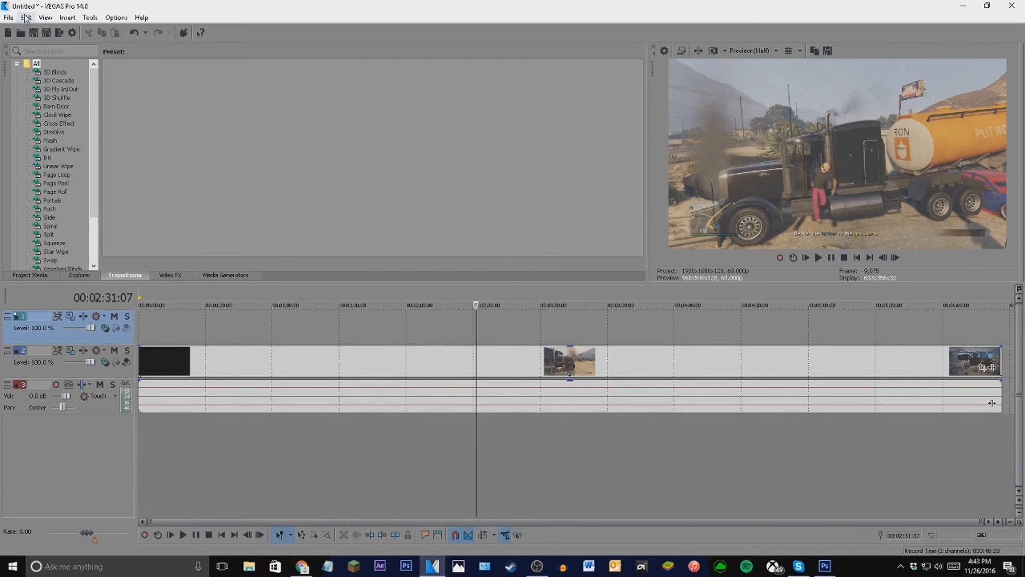
Open "Lower therd leave a like.png" from the Intro-outro folder in Videos onto the empty upper video track at the playhead
click(17, 33)
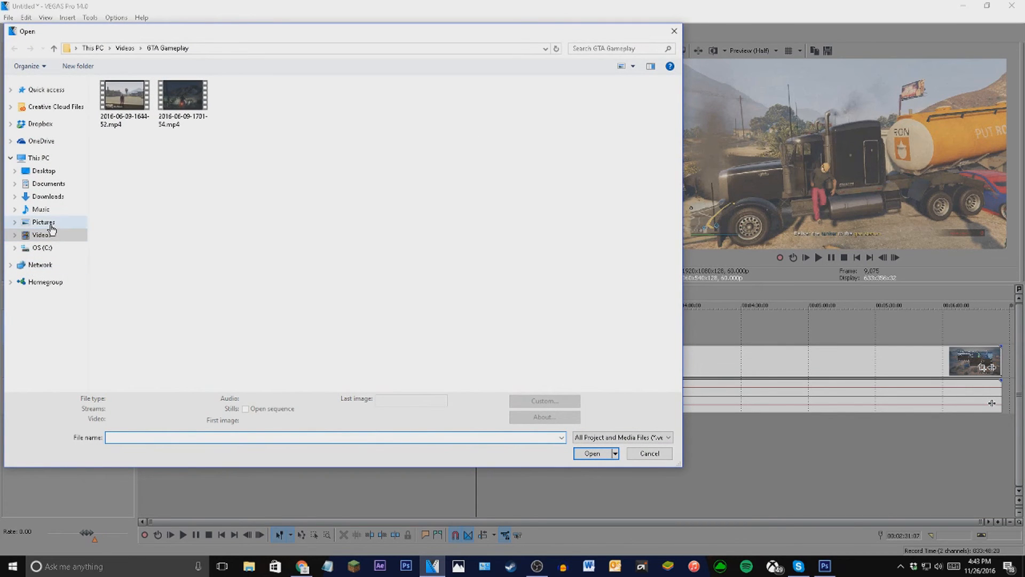
click(43, 222)
click(43, 235)
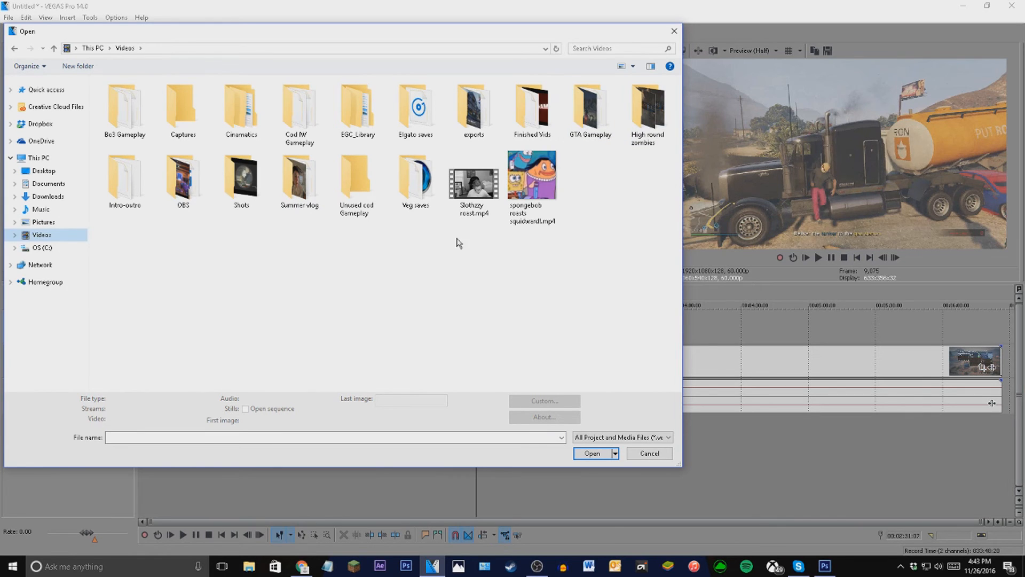
double_click(117, 175)
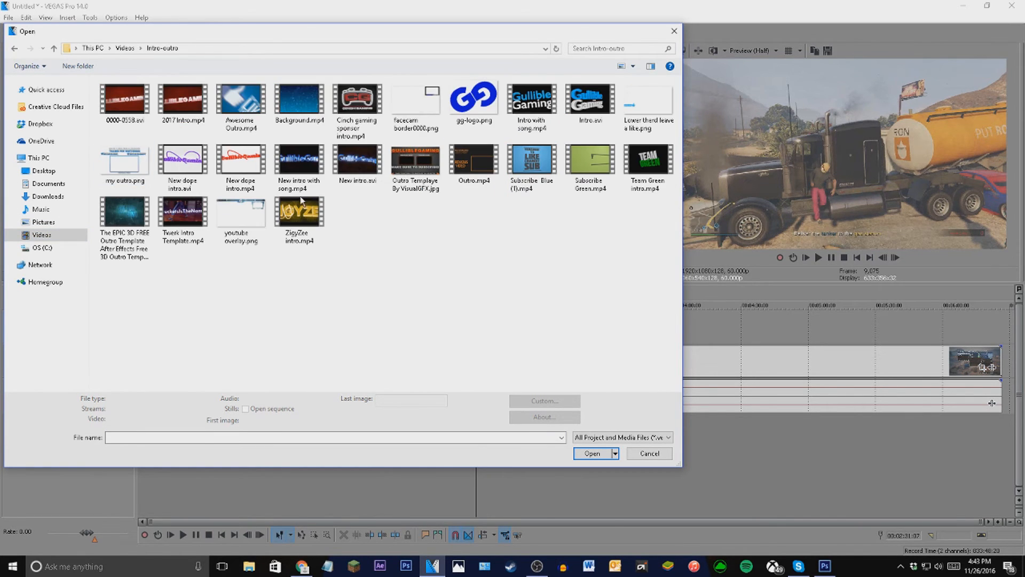
click(640, 97)
click(591, 454)
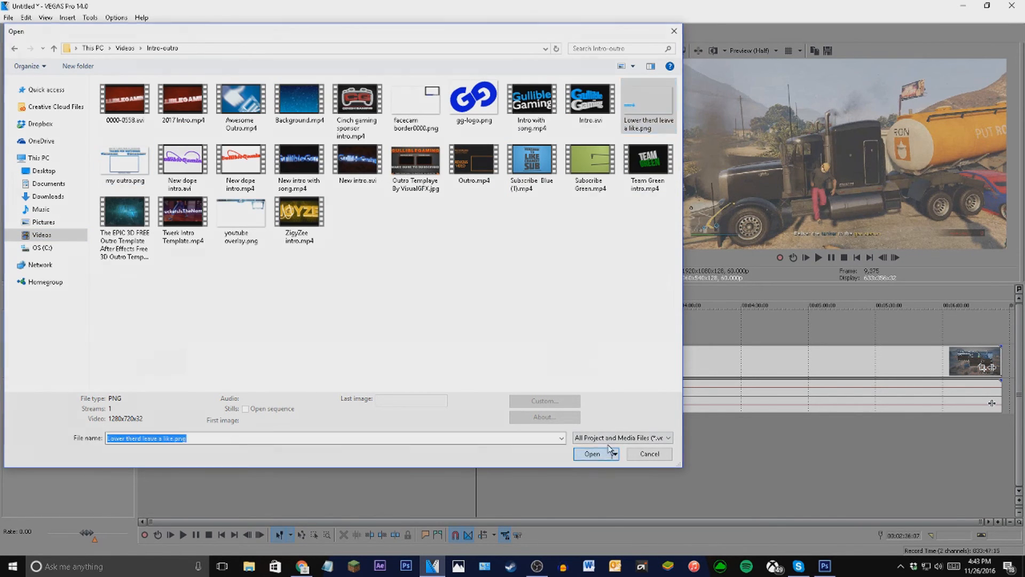
click(478, 323)
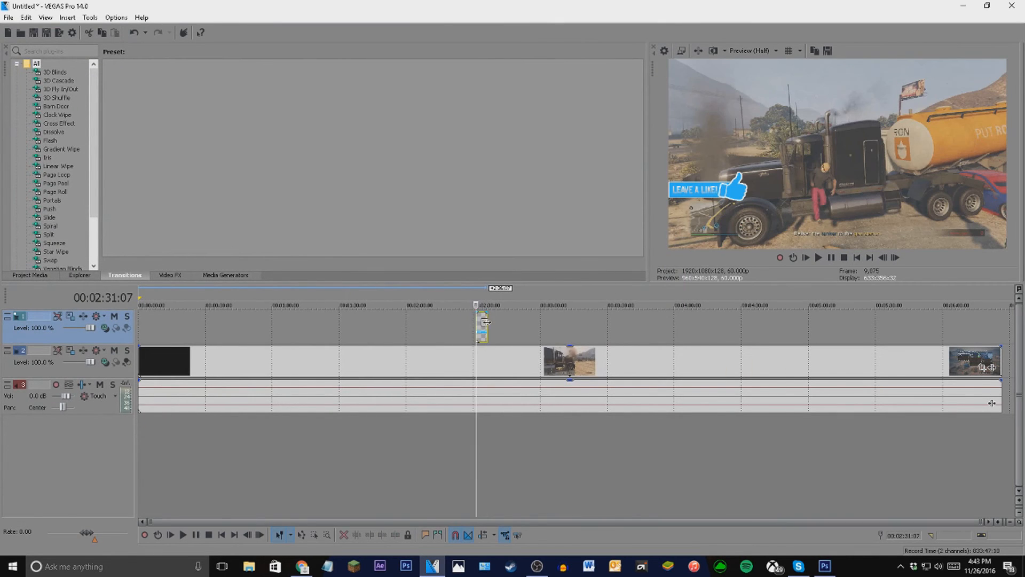
Examine the lower third over the gameplay at several points along its clip, ending at the clip's start
scroll(479, 323, up, 7)
click(713, 326)
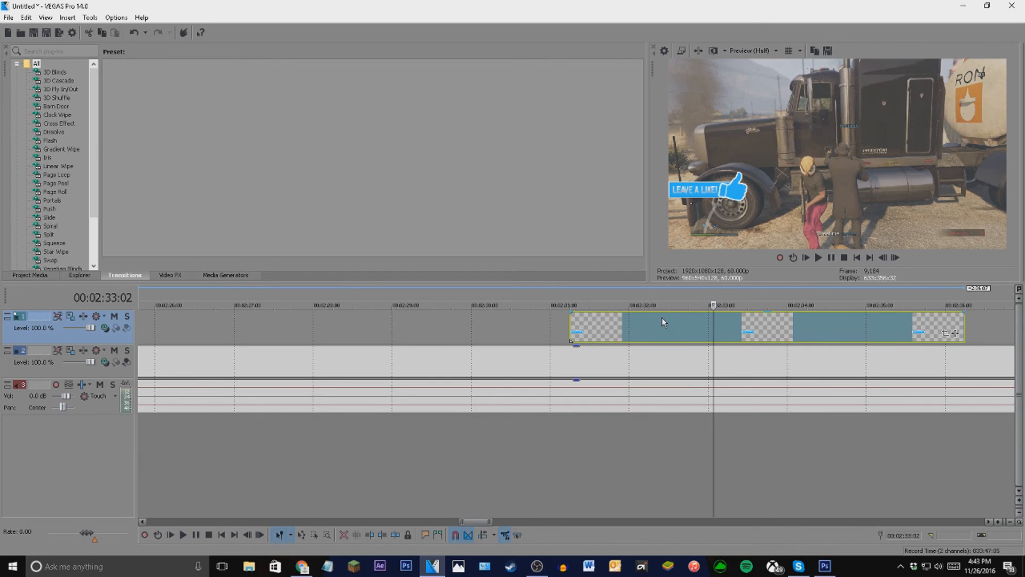
click(762, 353)
click(686, 330)
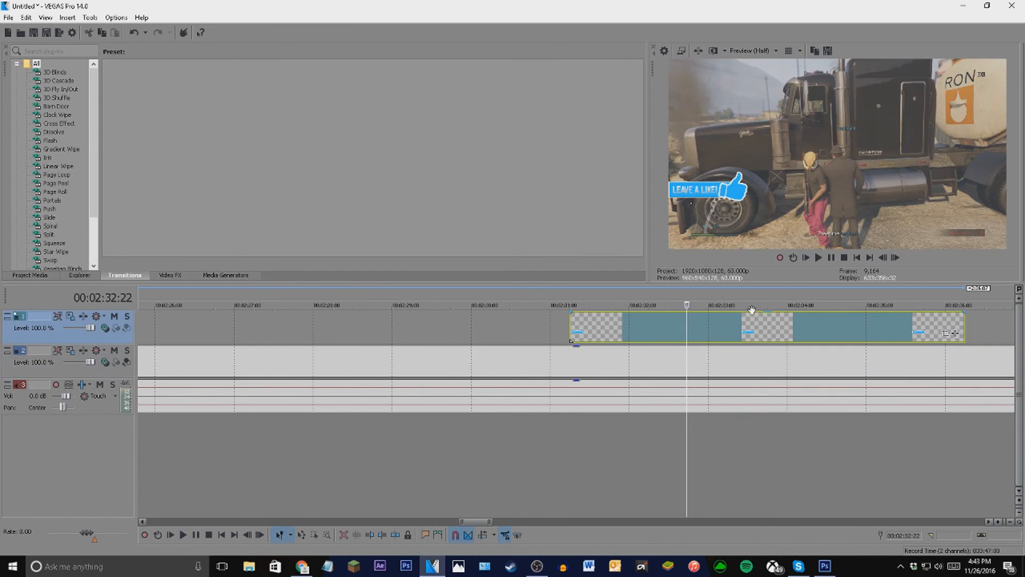
click(748, 337)
click(709, 328)
click(798, 326)
click(689, 336)
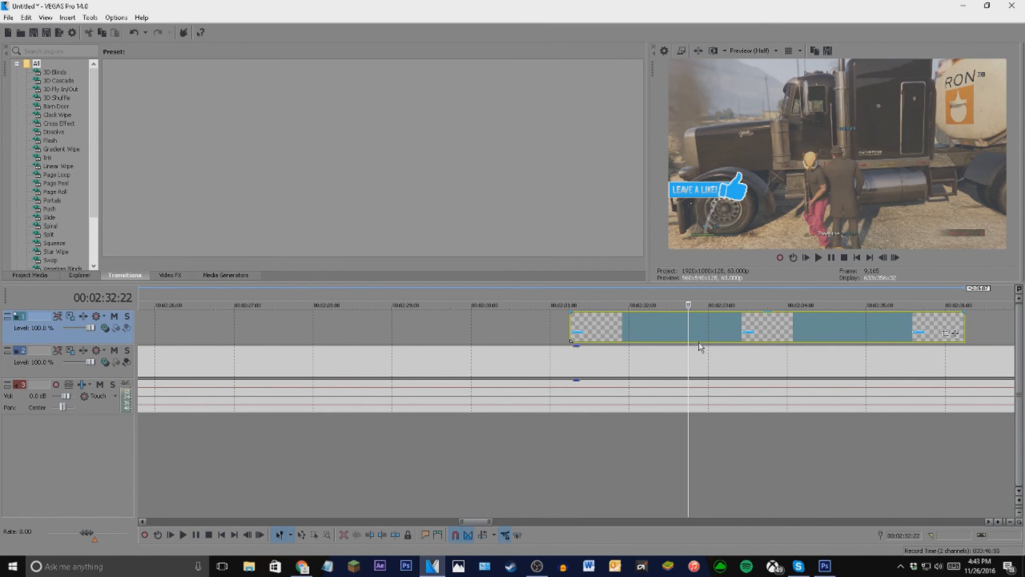
click(569, 332)
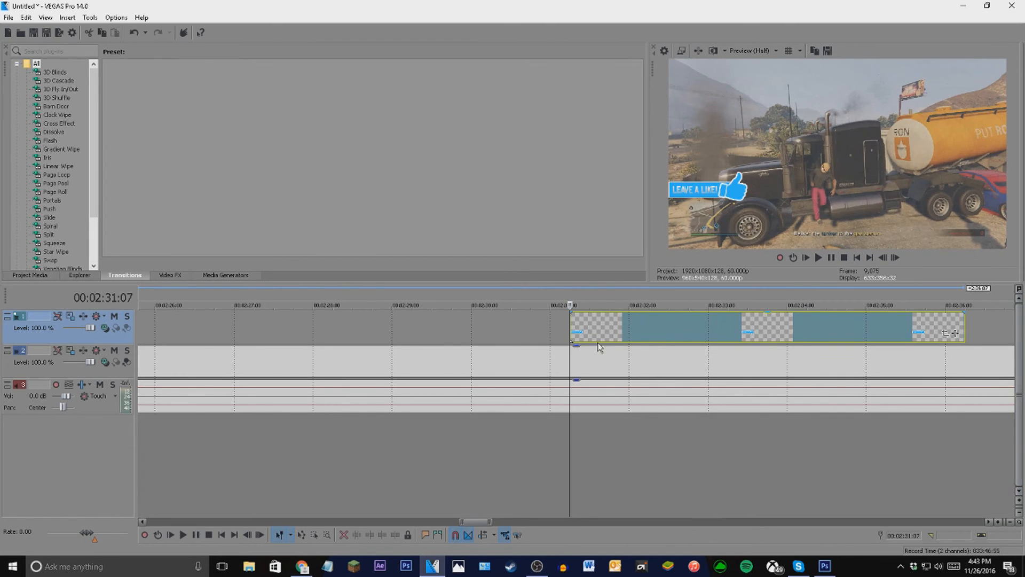
Preview the lower third over the gameplay and adjust its clip's end to just past the 00:02:35 mark
scroll(782, 331, down, 3)
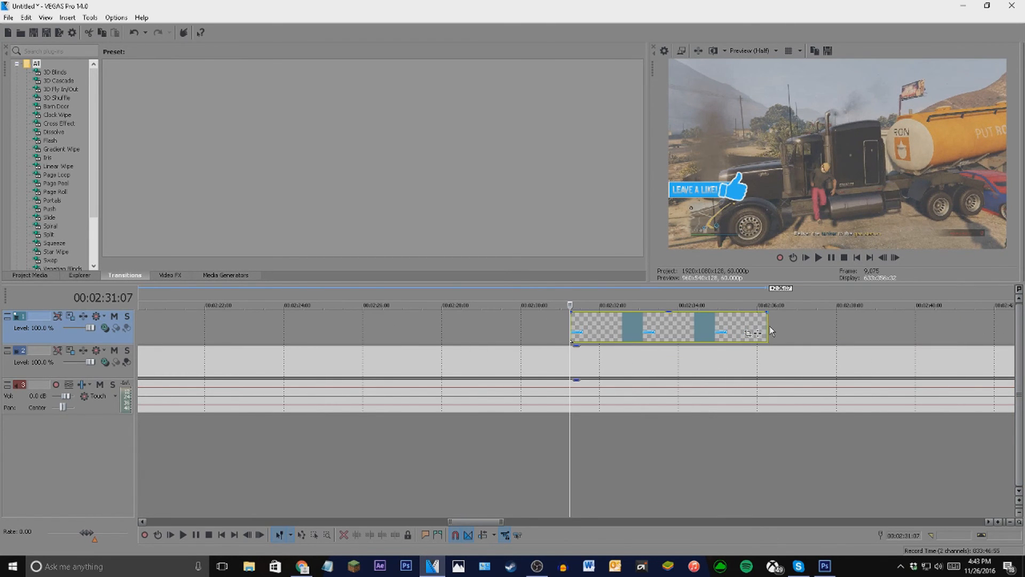
mouse_move(769, 329)
mouse_down()
mouse_move(897, 331)
mouse_move(746, 347)
mouse_move(772, 334)
mouse_up()
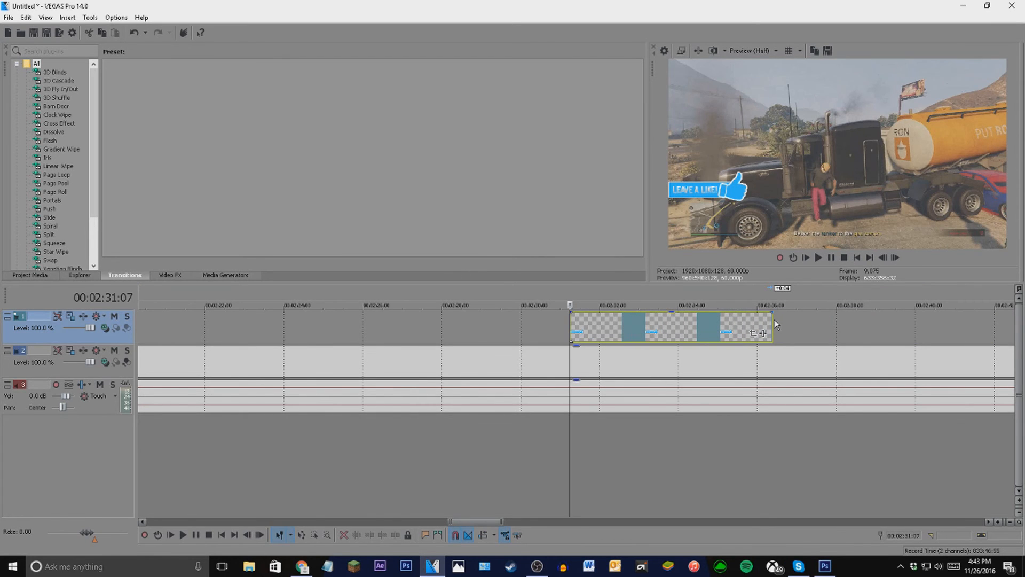
drag(774, 319, 788, 320)
click(546, 322)
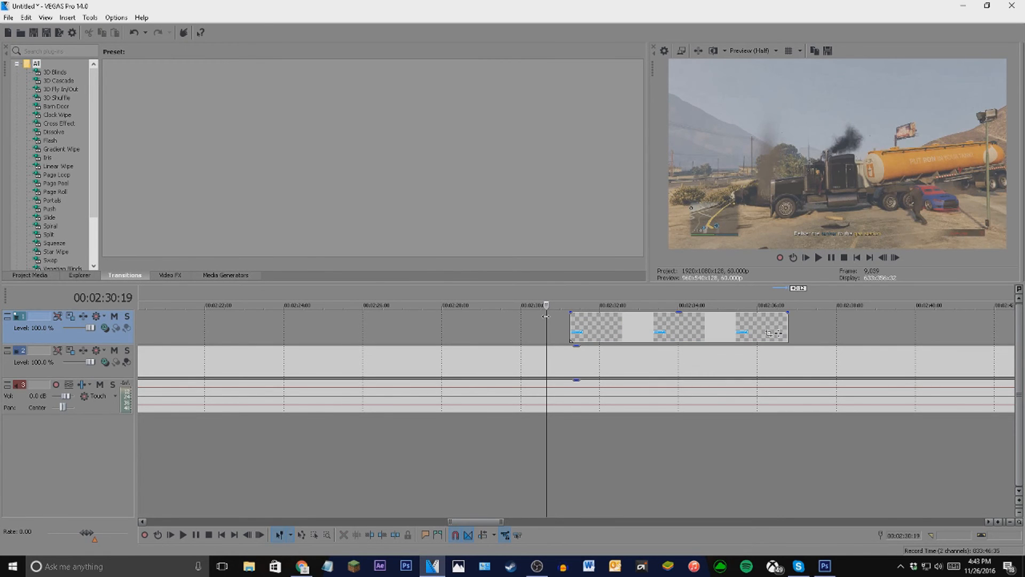
key(space)
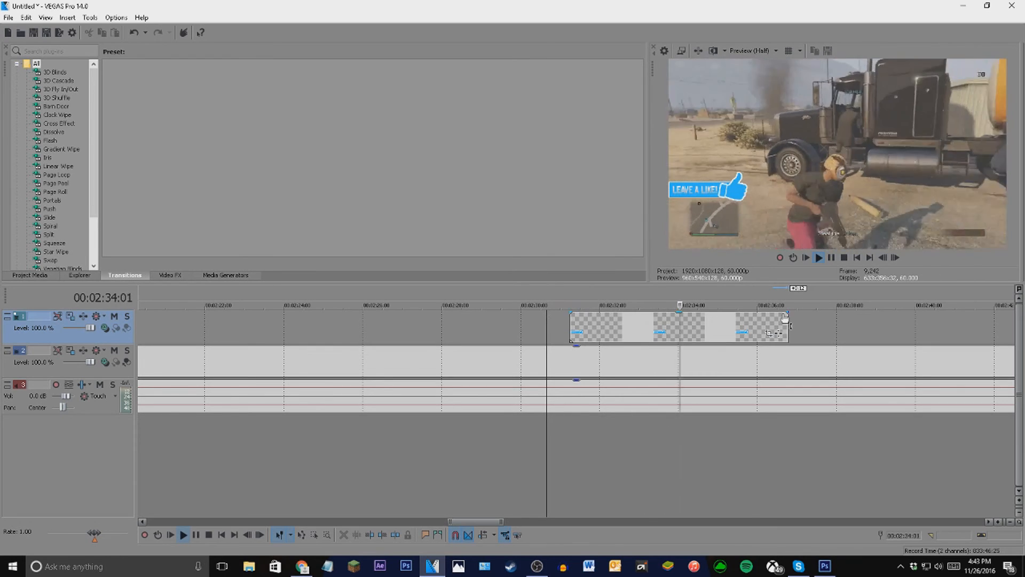
drag(785, 320, 733, 323)
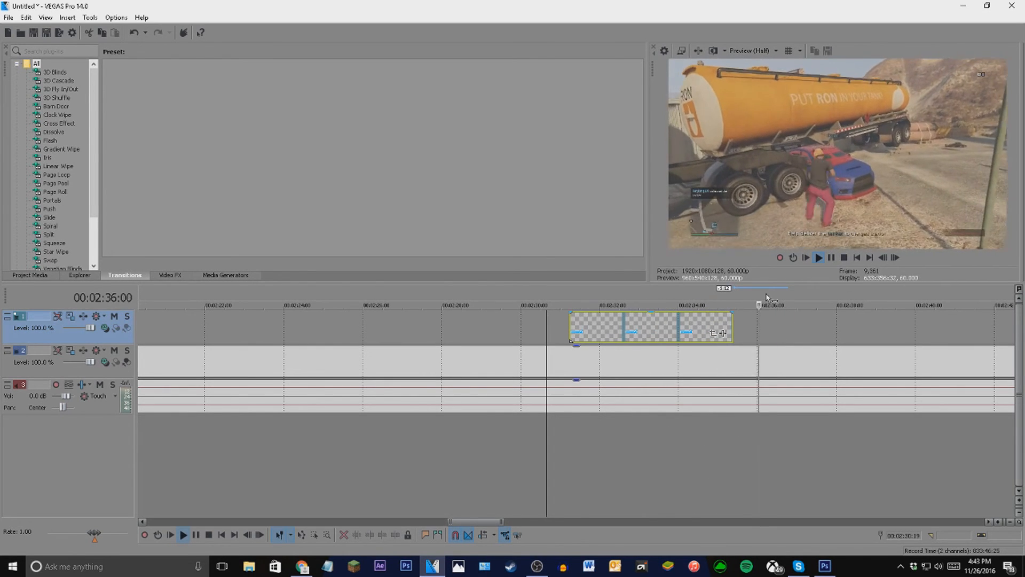
key(space)
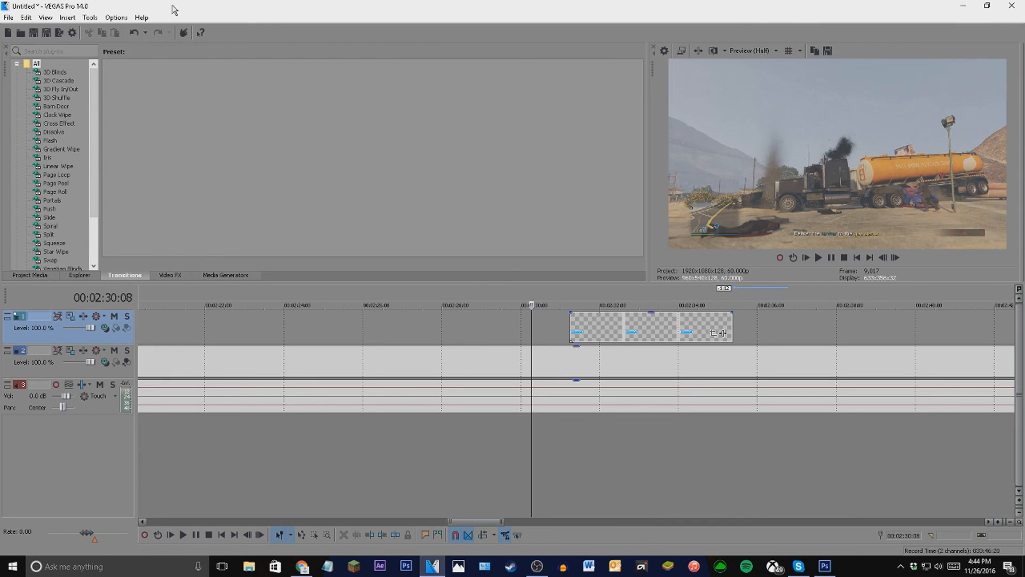
Restore the default window layout and close the Trimmer window
click(47, 19)
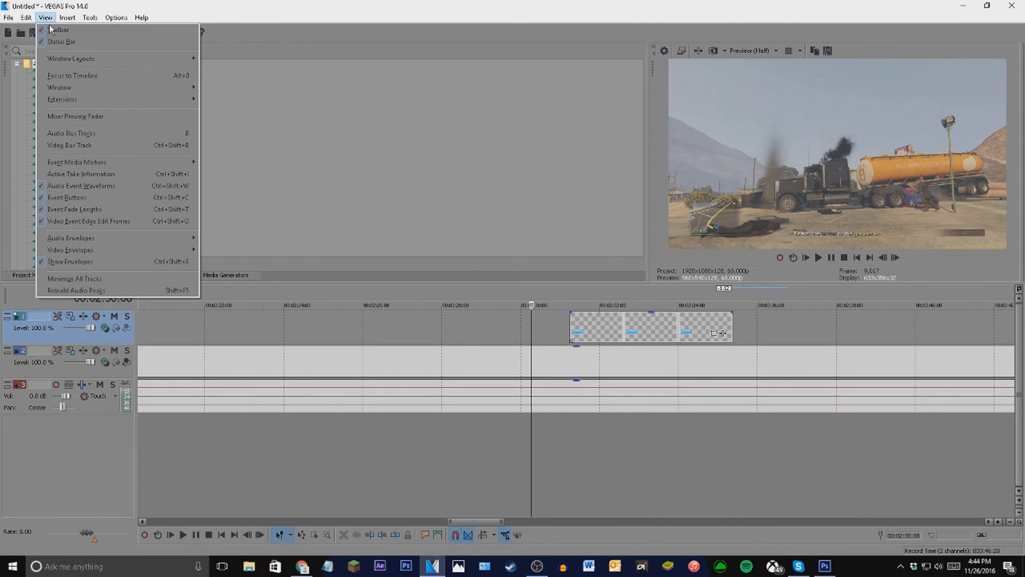
mouse_move(80, 58)
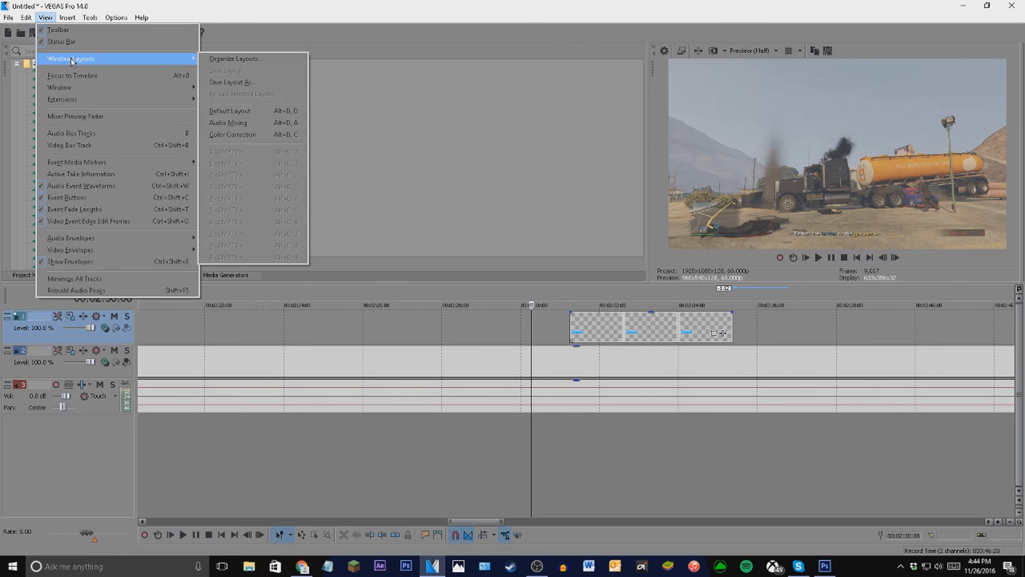
click(238, 113)
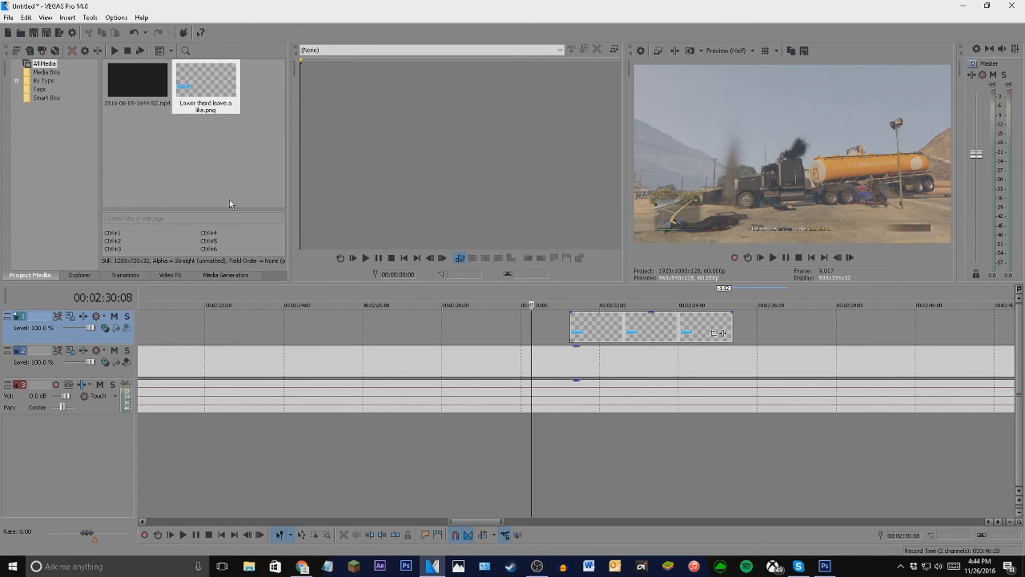
click(292, 48)
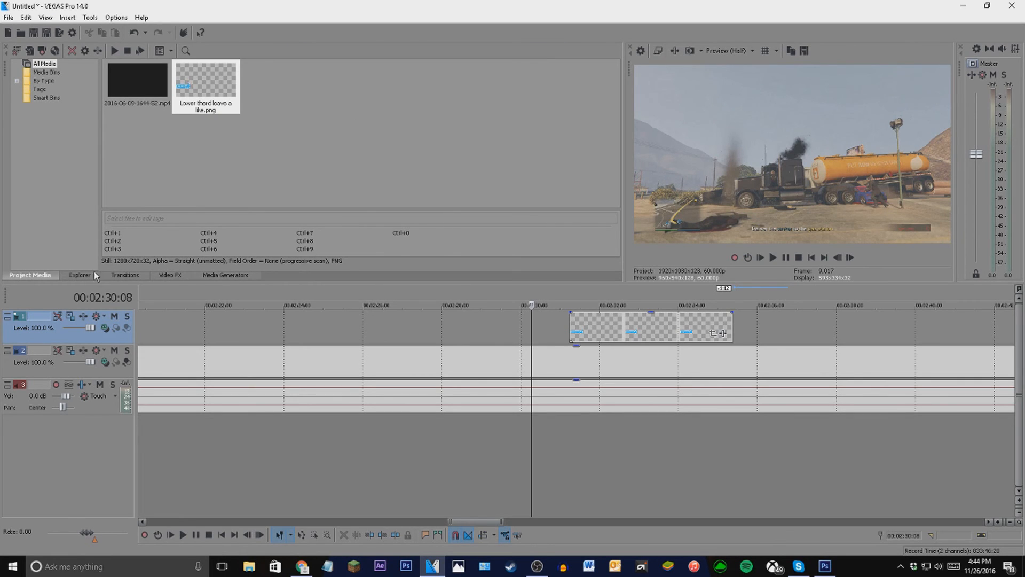
Apply the Slide In, Left-Right transition to the lower-third clip's start and extend the clip's end to just before 00:02:36
click(125, 275)
scroll(51, 174, down, 3)
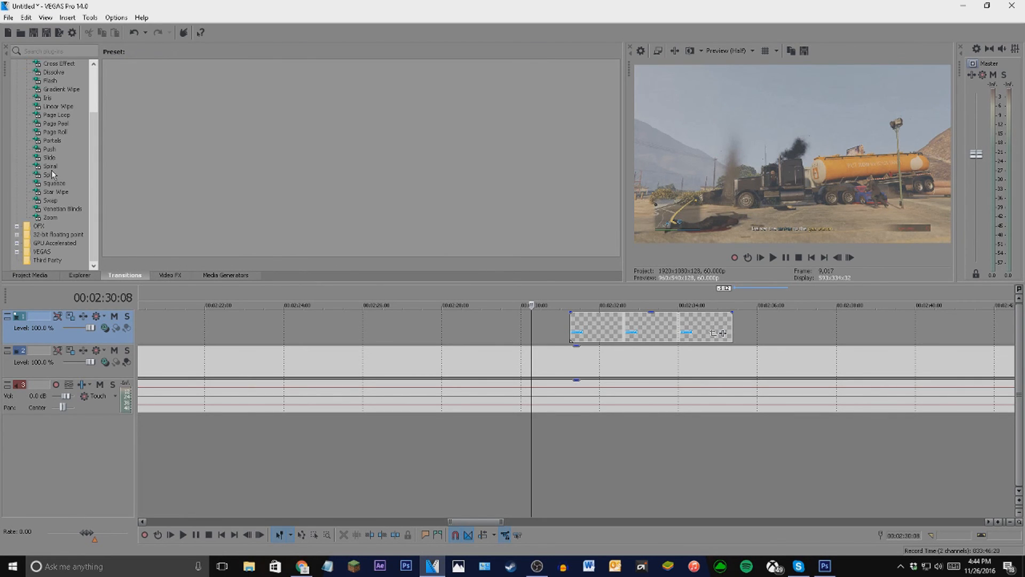
click(51, 157)
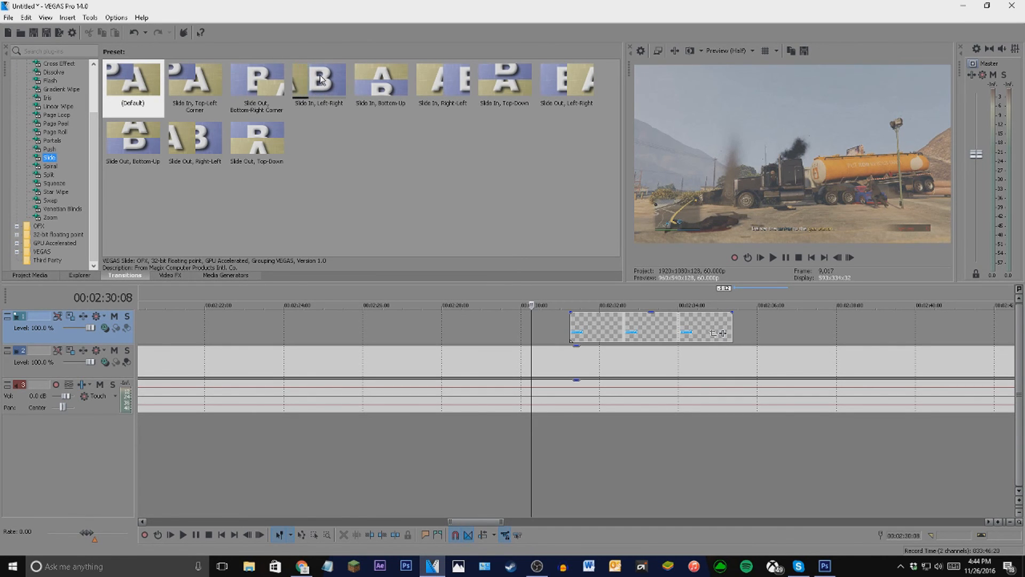
drag(321, 79, 572, 327)
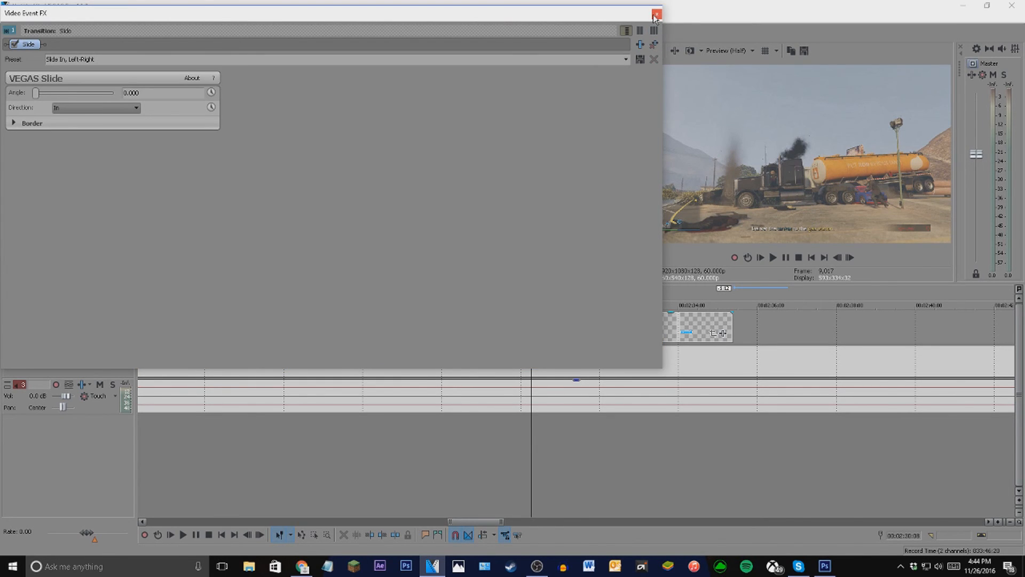
click(657, 15)
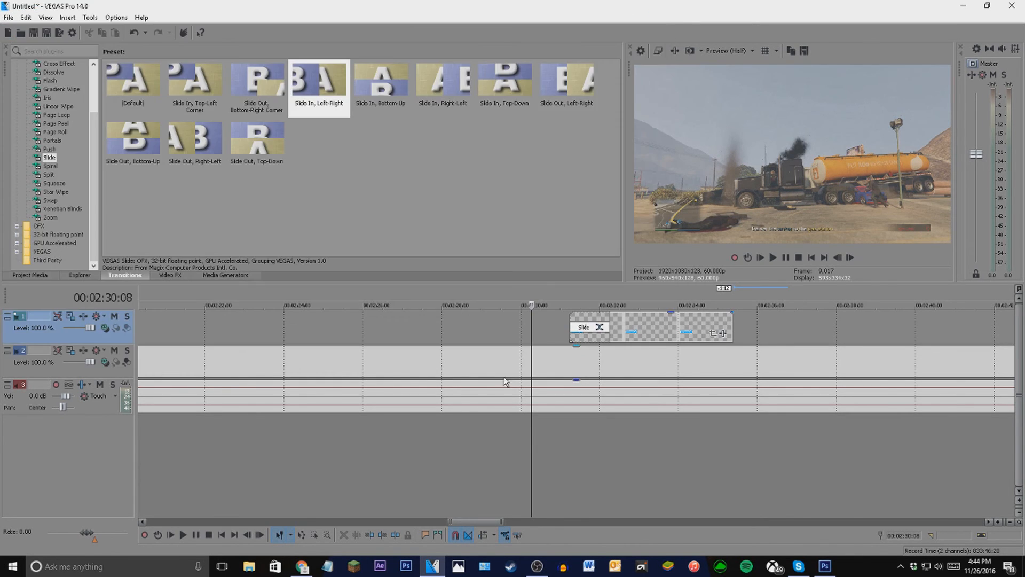
drag(730, 330, 751, 331)
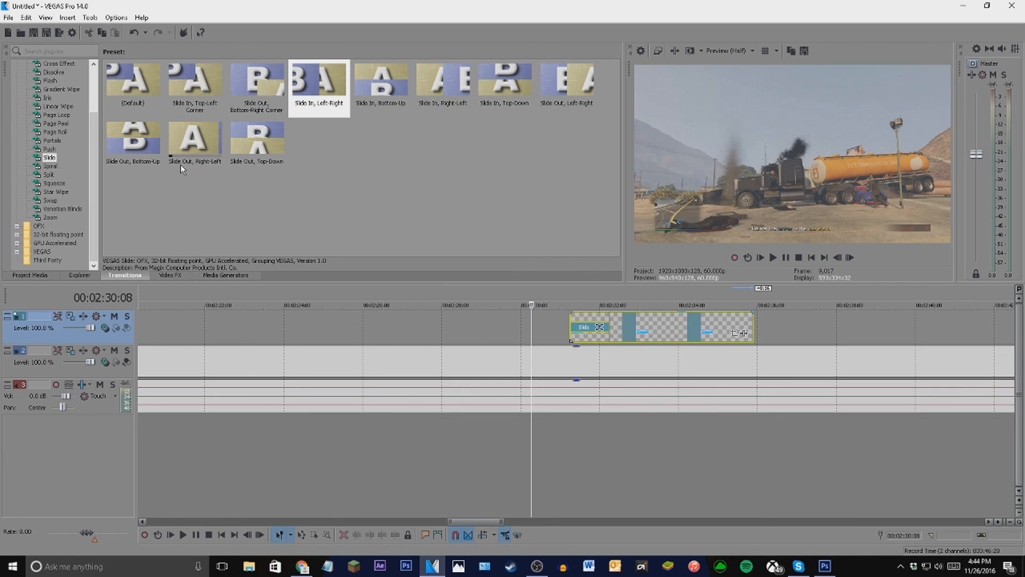
Apply the Slide Out, Right-Left transition to the lower-third clip's end and preview the clip from 00:02:30:08
drag(216, 142, 751, 324)
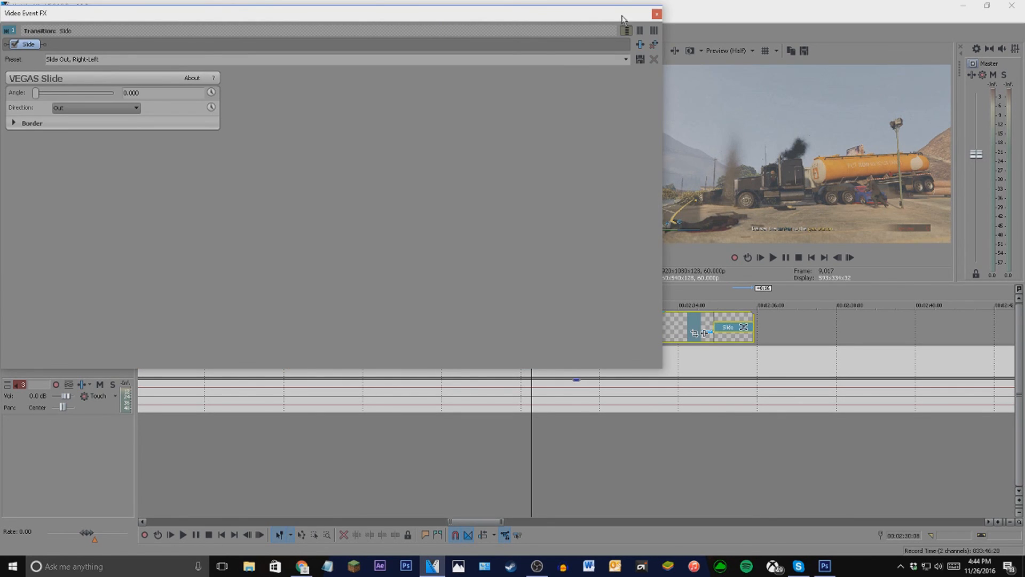
click(656, 10)
click(532, 321)
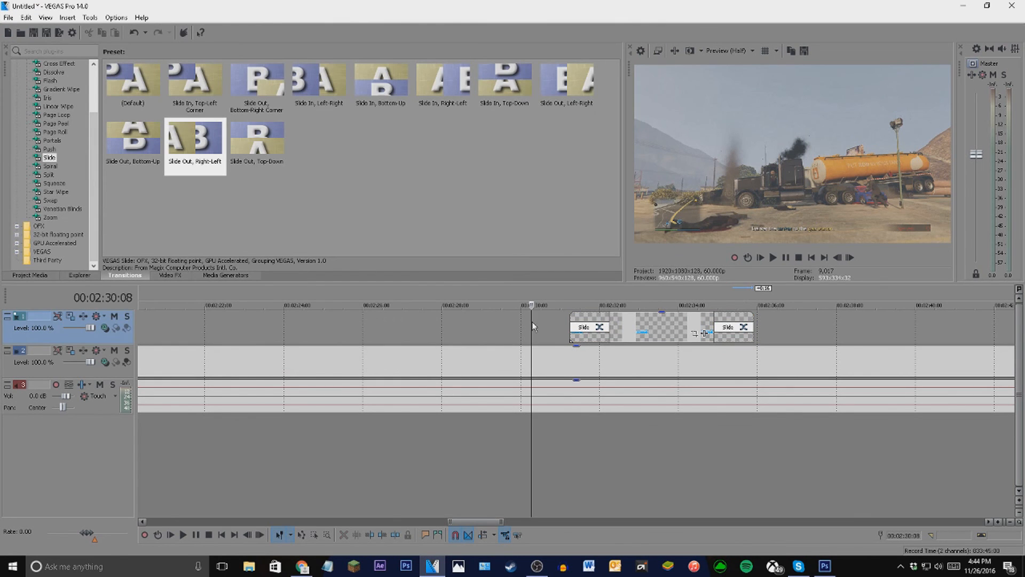
key(space)
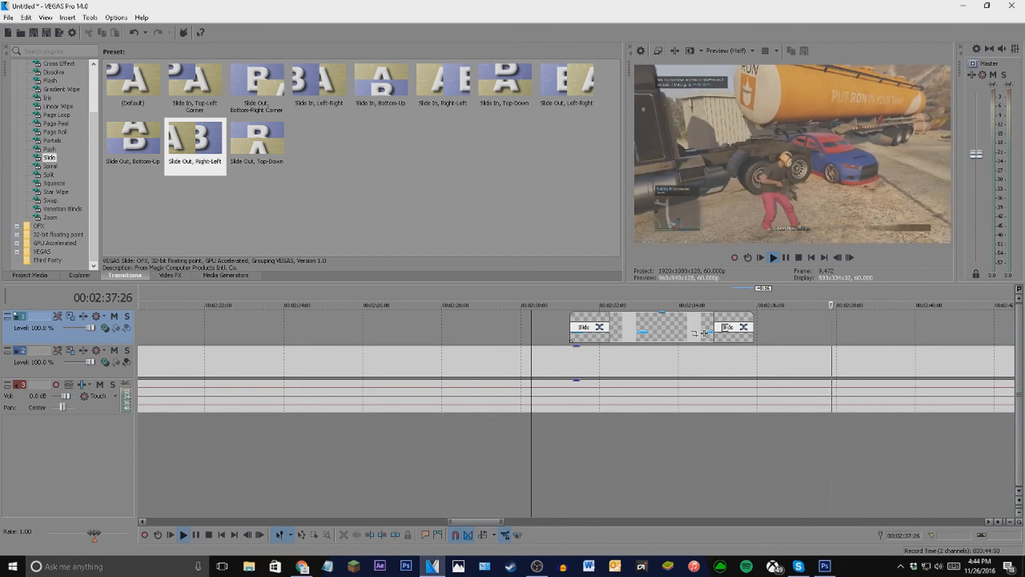
Extend the lower-third clip's start to just before 00:02:31, lengthen its slide-in transition to just before 00:02:34, and preview it
mouse_move(603, 326)
mouse_down()
mouse_move(635, 327)
mouse_move(598, 328)
mouse_up()
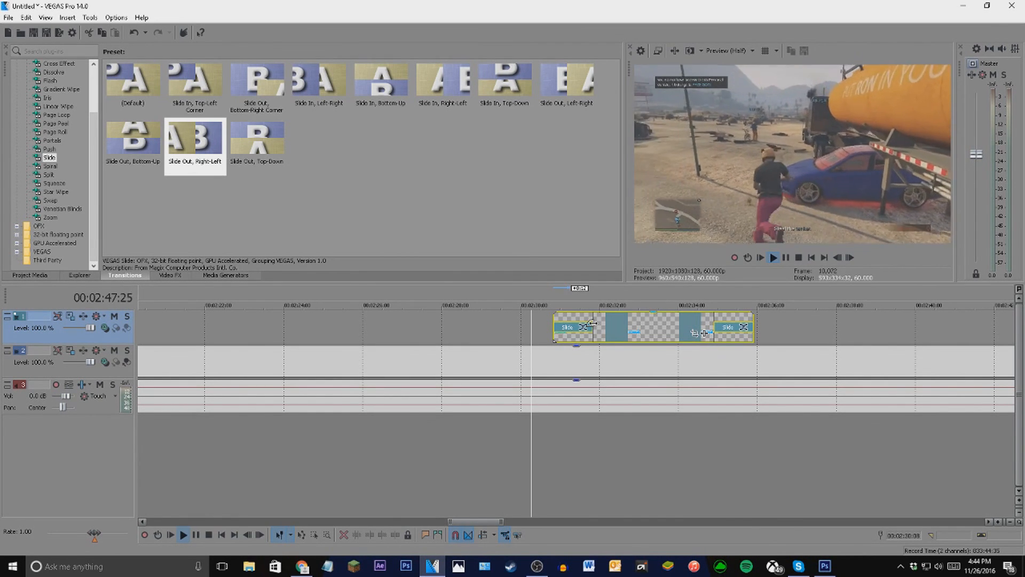
drag(593, 324, 660, 324)
click(549, 323)
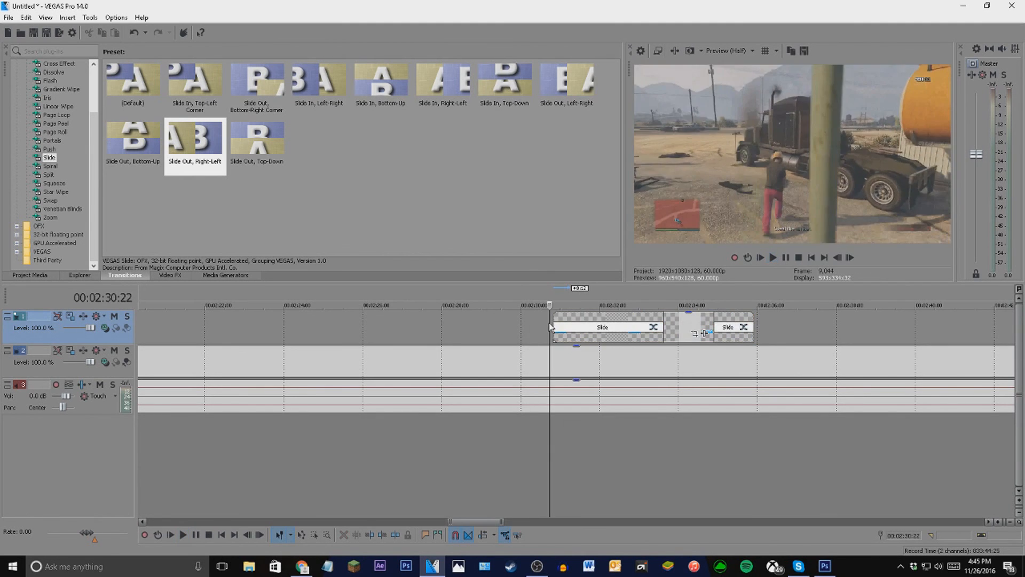
key(space)
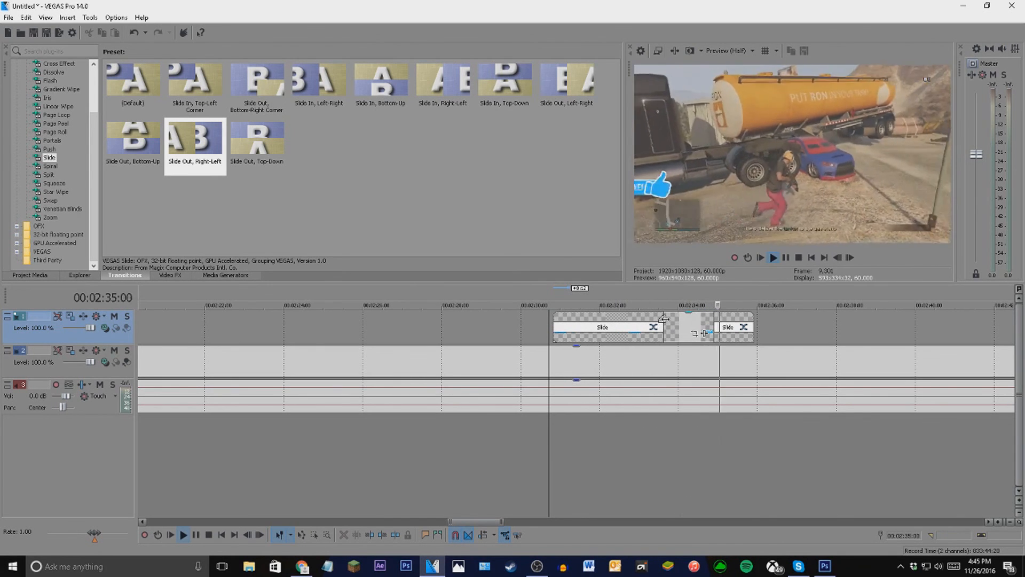
Shorten the lower third's slide-in transition to a fraction of a second and preview the faster entrance
drag(661, 314, 556, 310)
click(545, 331)
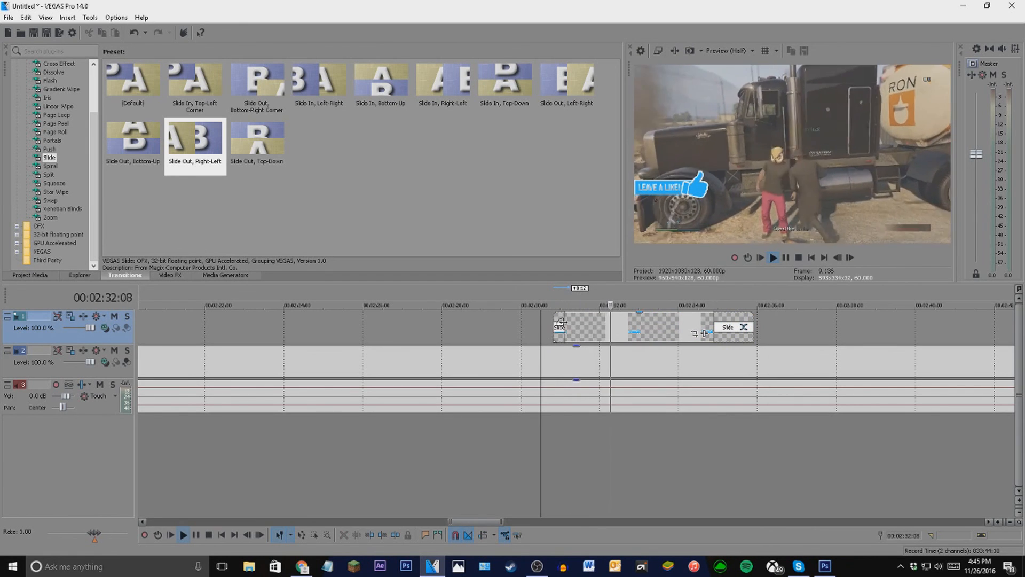
Lengthen the lower third's slide-in transition again and preview the clip over the gameplay from just before its start
click(569, 326)
drag(569, 326, 635, 322)
scroll(775, 333, down, 10)
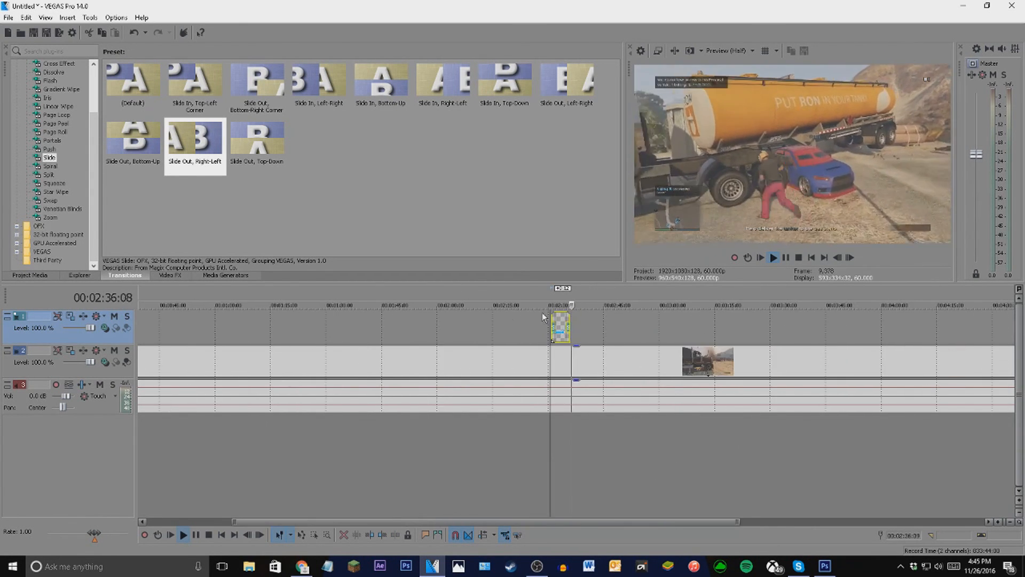
key(space)
key(space)
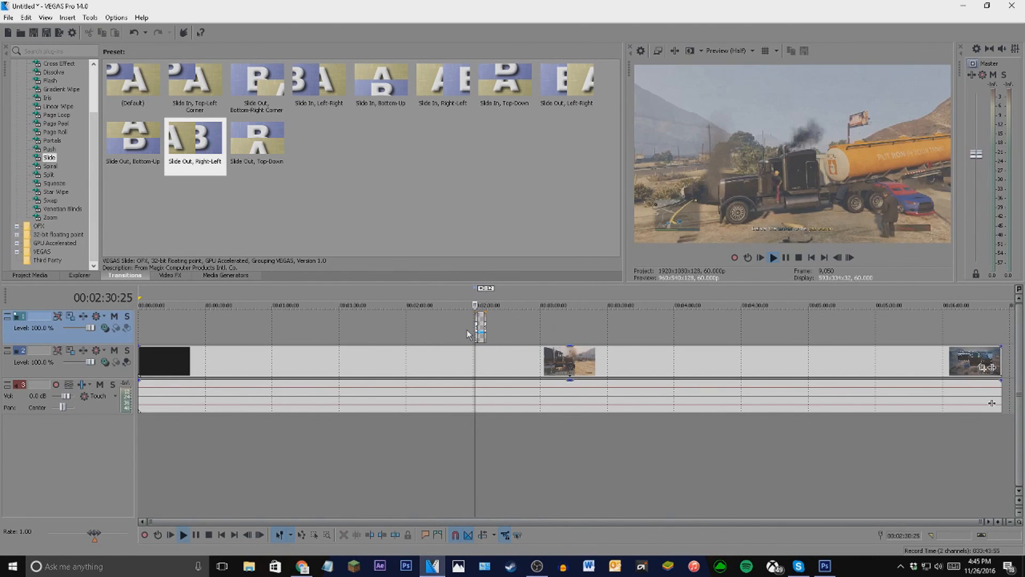